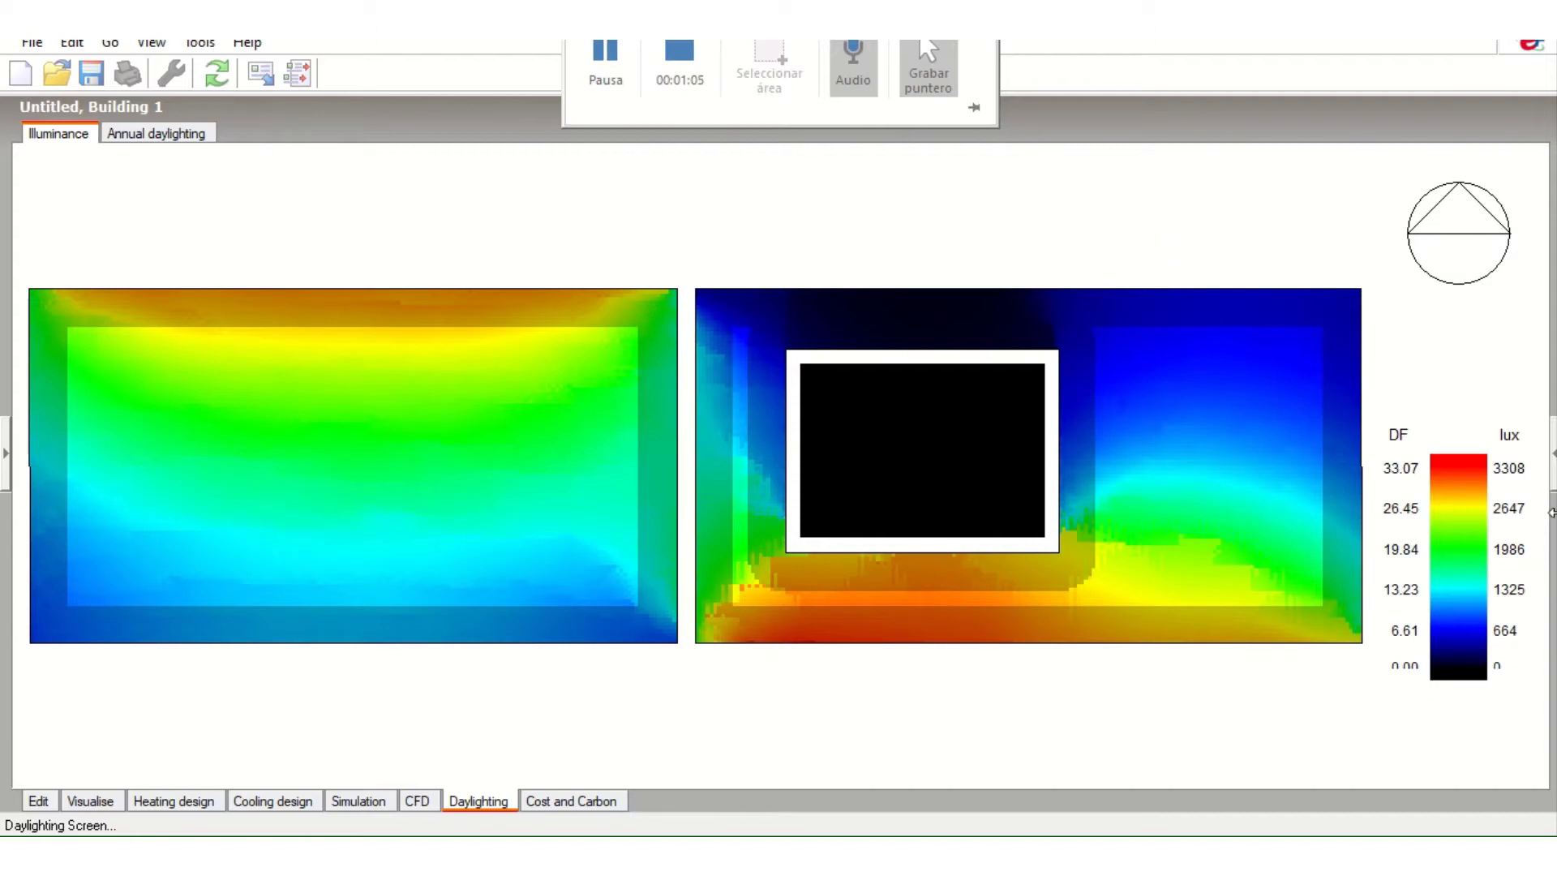
# - Show the help and navigator panels and open Building 1's activity data to check its Radiance daylighting inclusion setting
pyautogui.click(1552, 453)
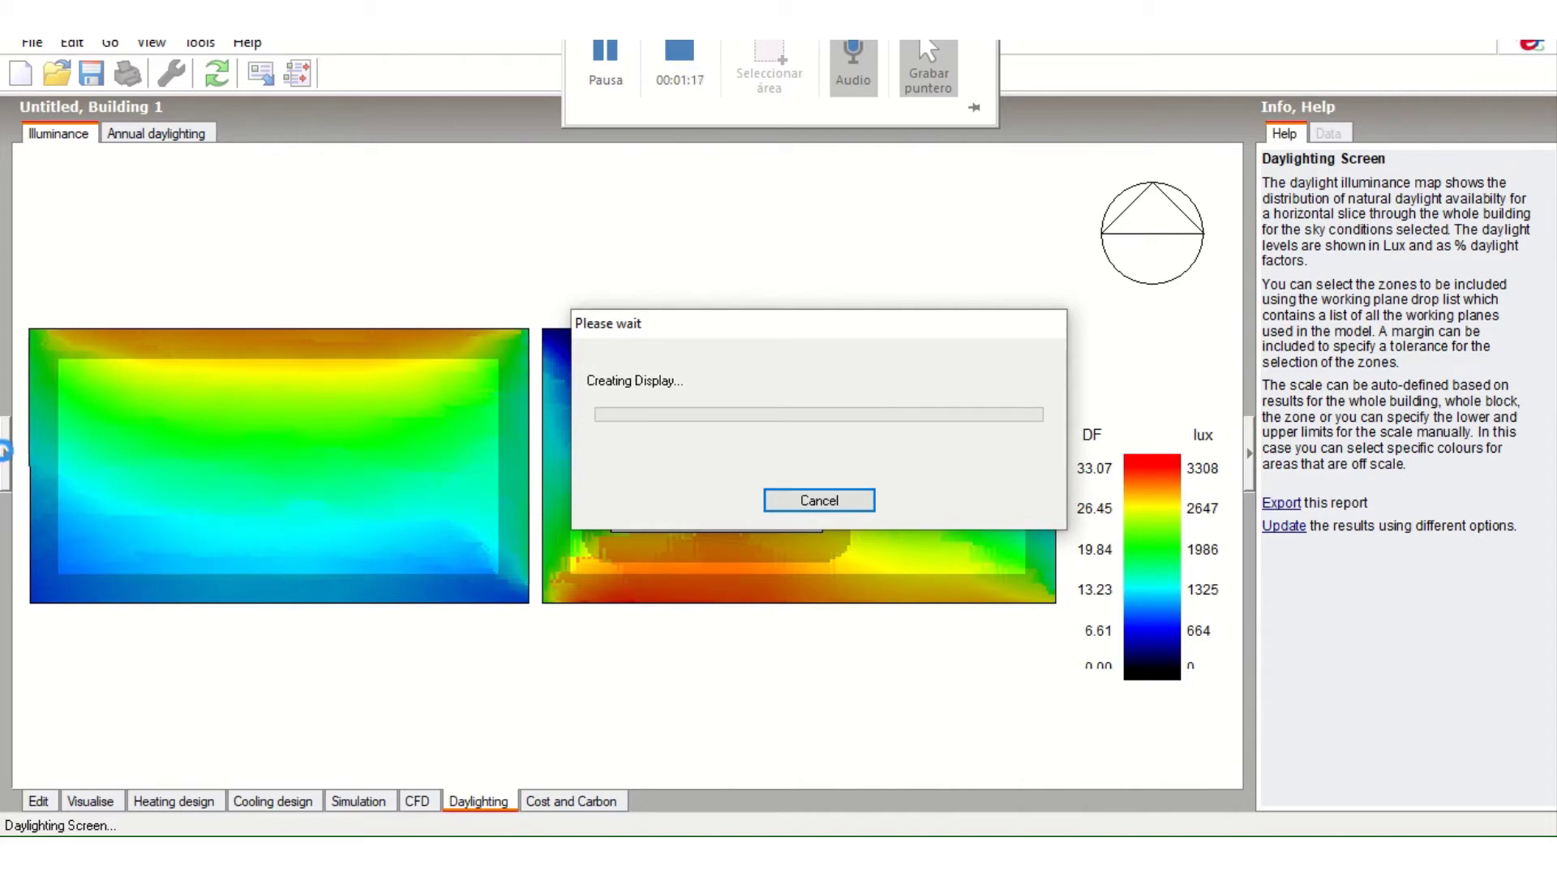
pyautogui.click(4, 451)
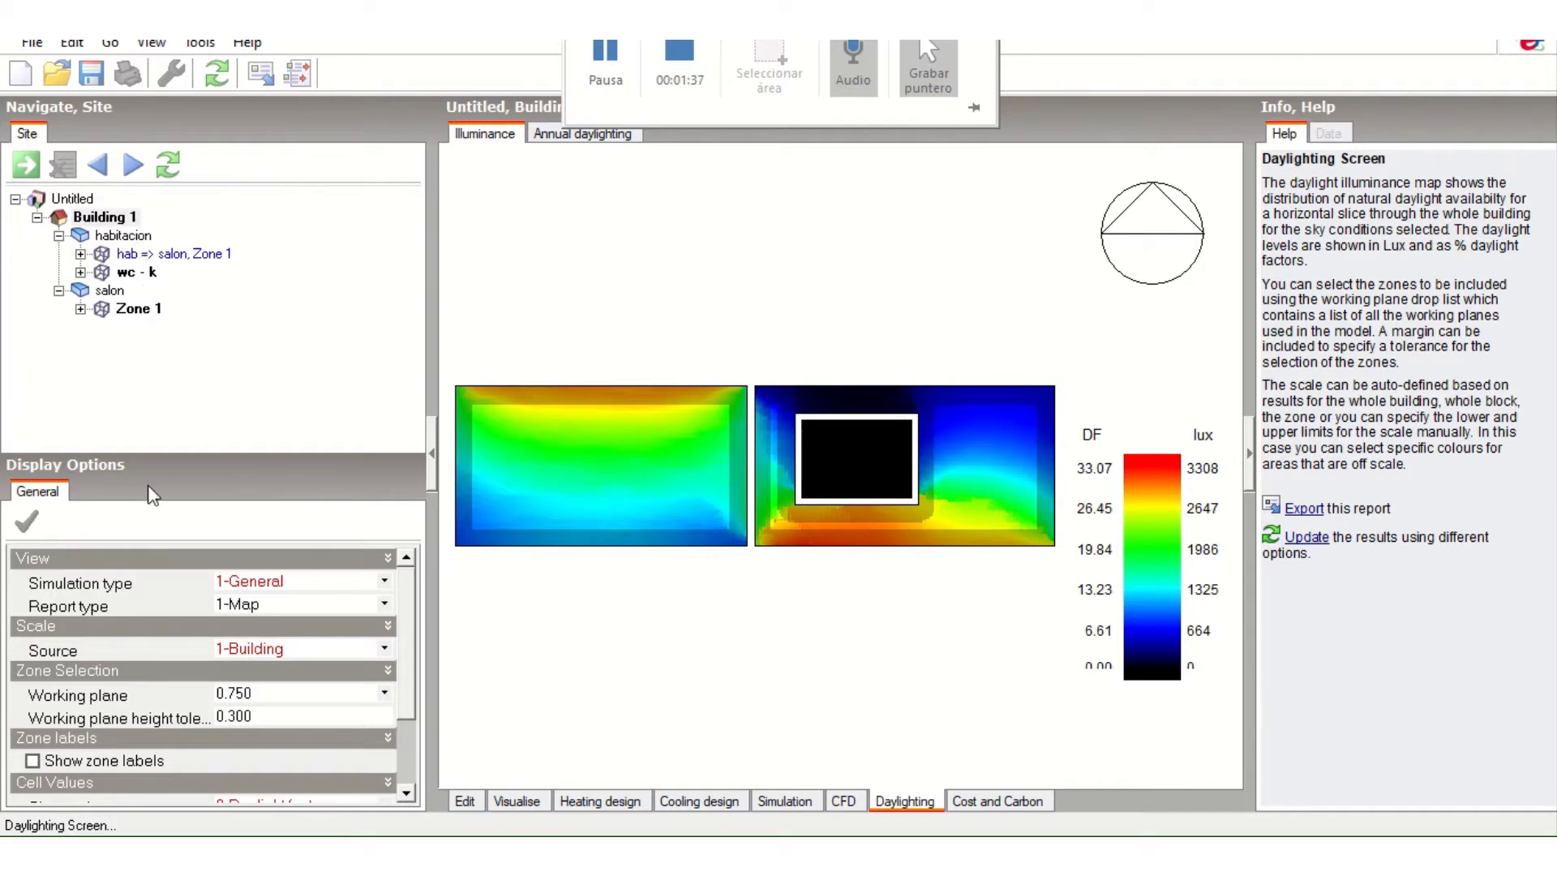
pyautogui.click(465, 801)
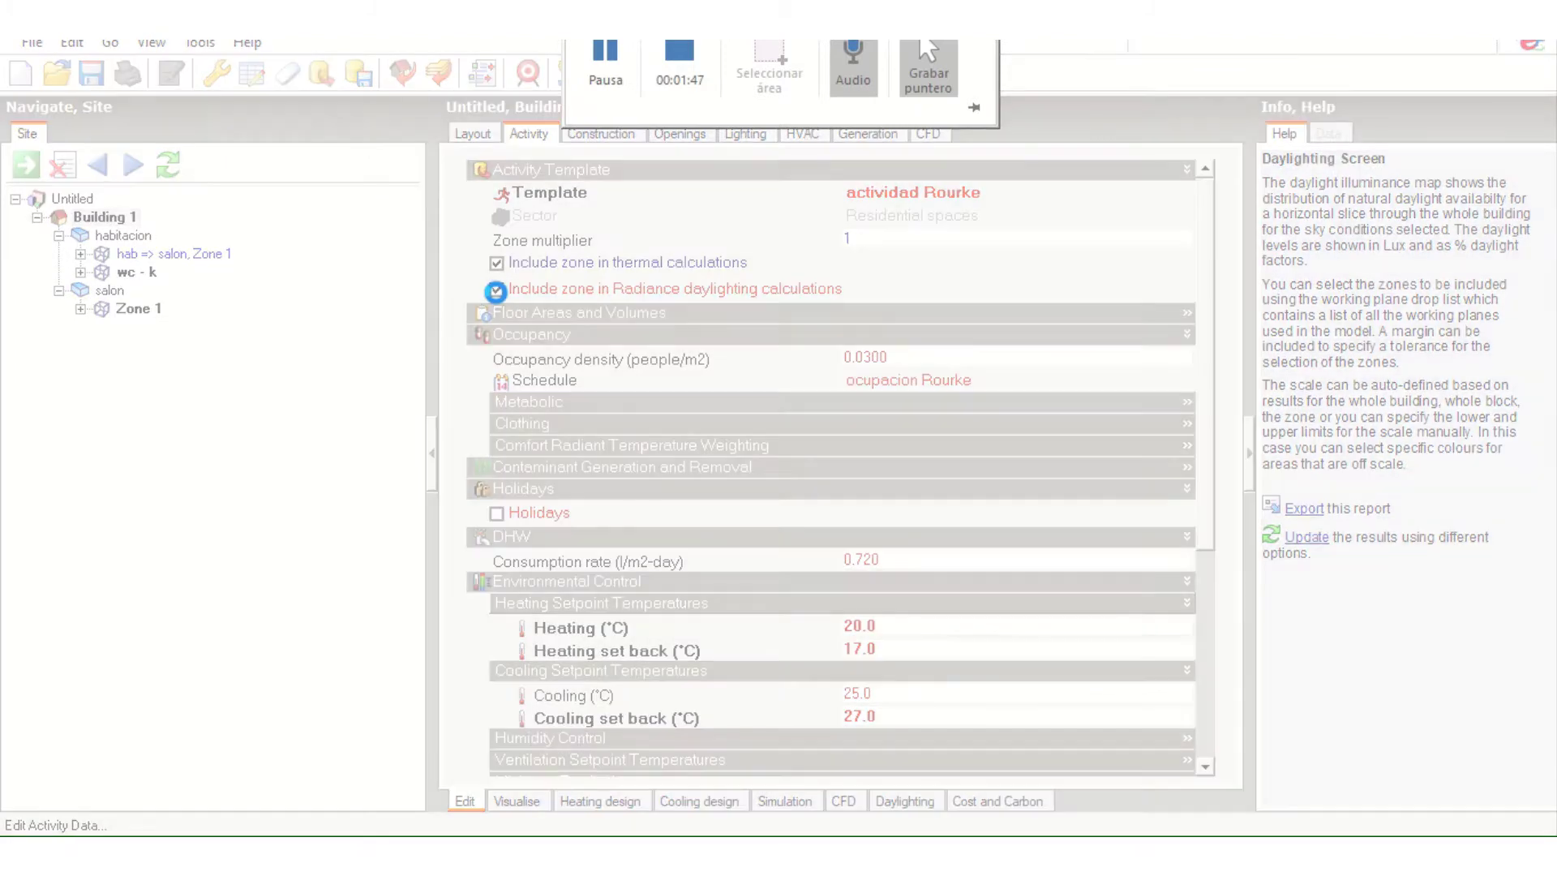
pyautogui.click(496, 290)
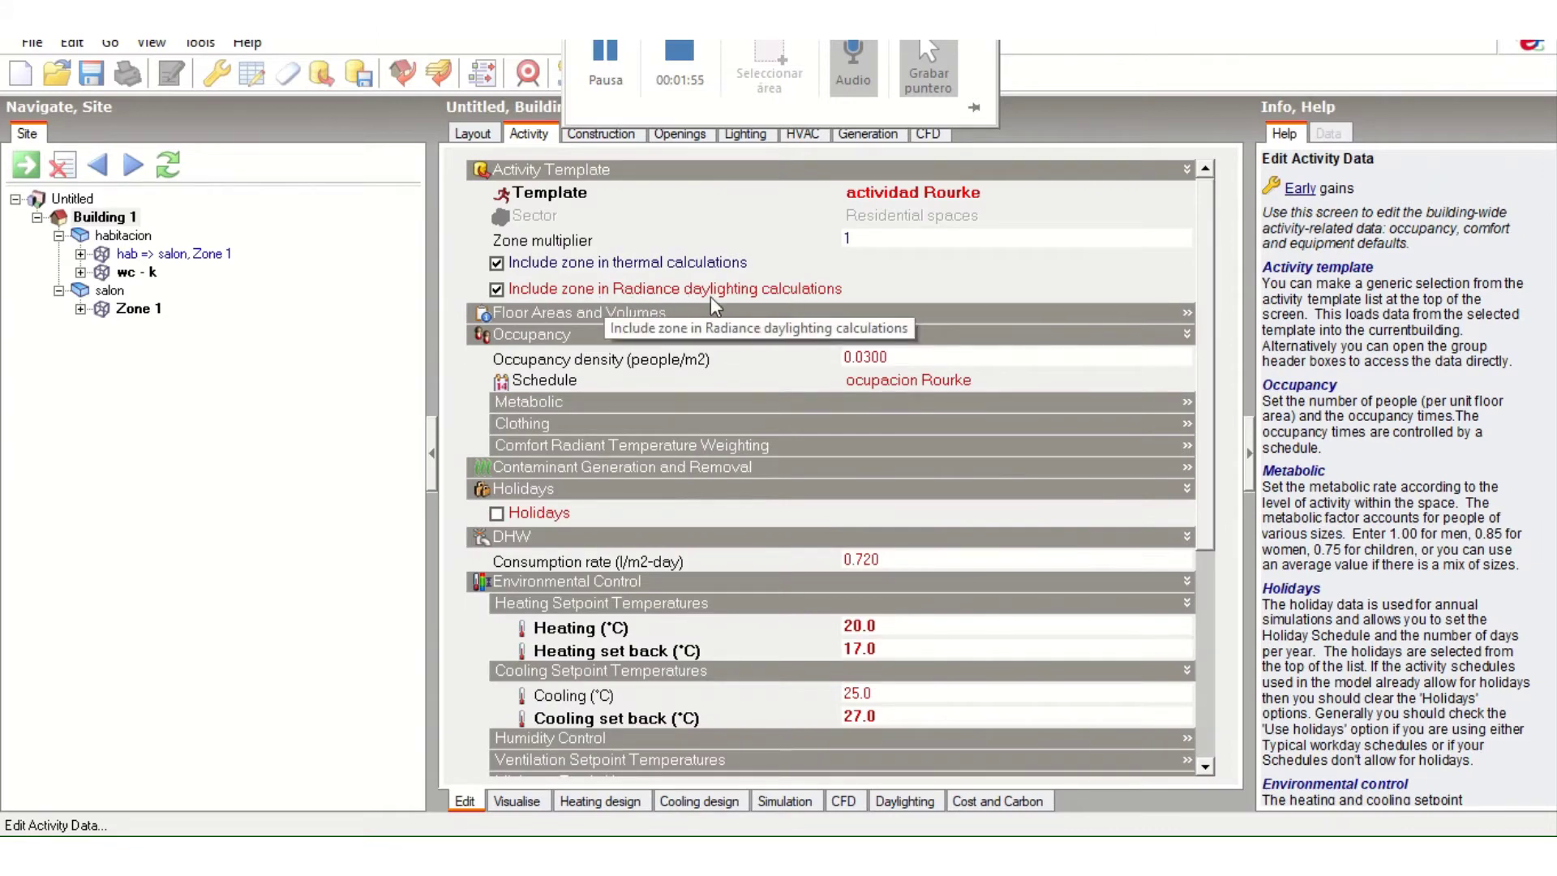
# - Check the Radiance daylighting inclusion setting for the habitacion block and the salon's Zone 1, and return to Building 1
pyautogui.click(96, 219)
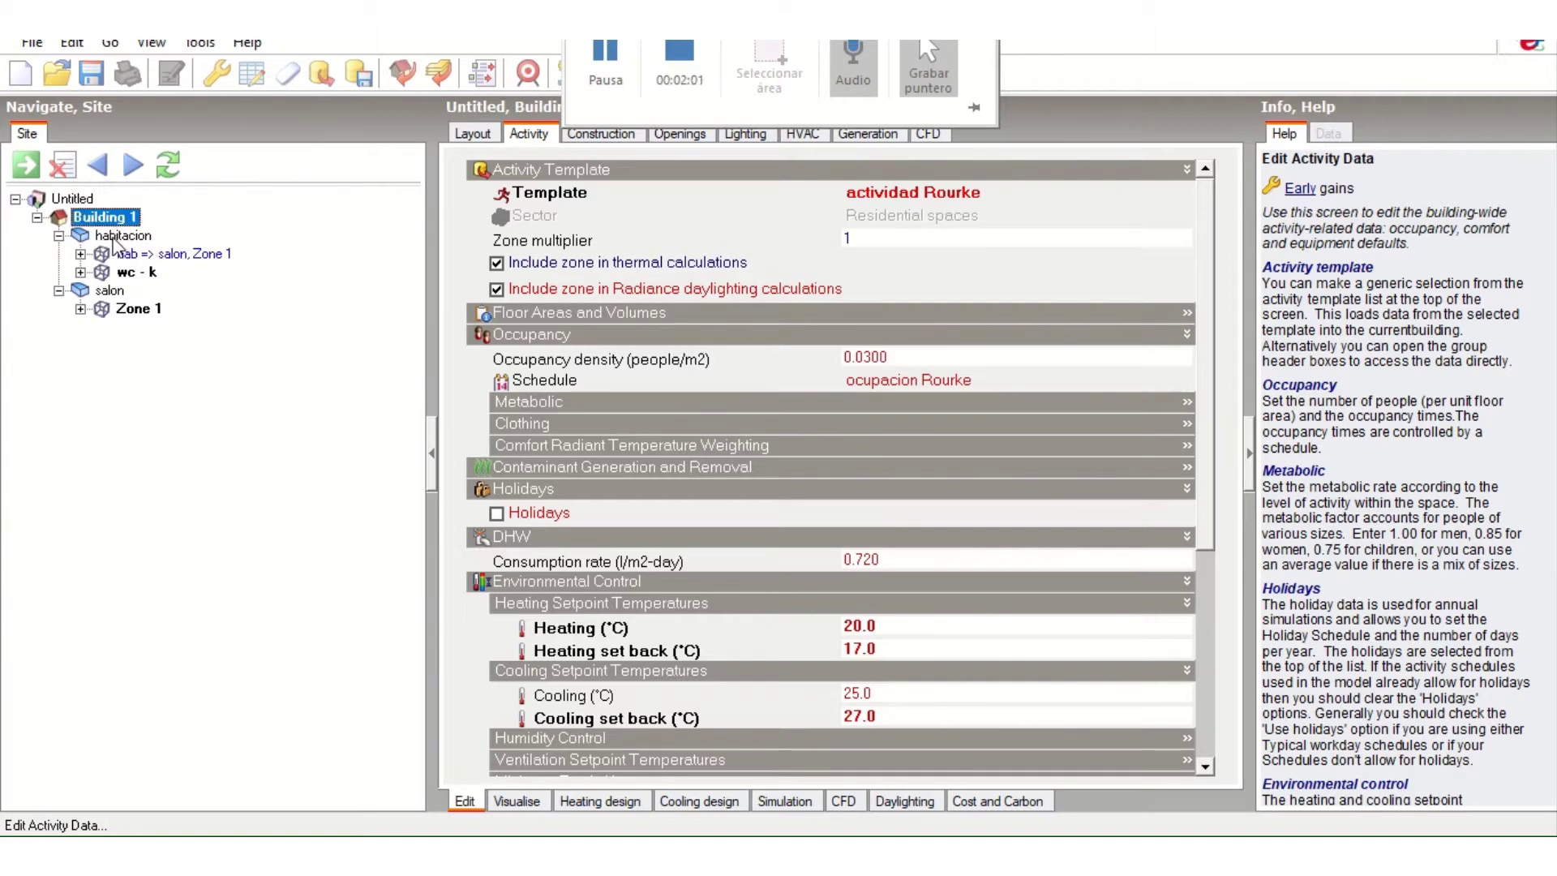
pyautogui.click(114, 237)
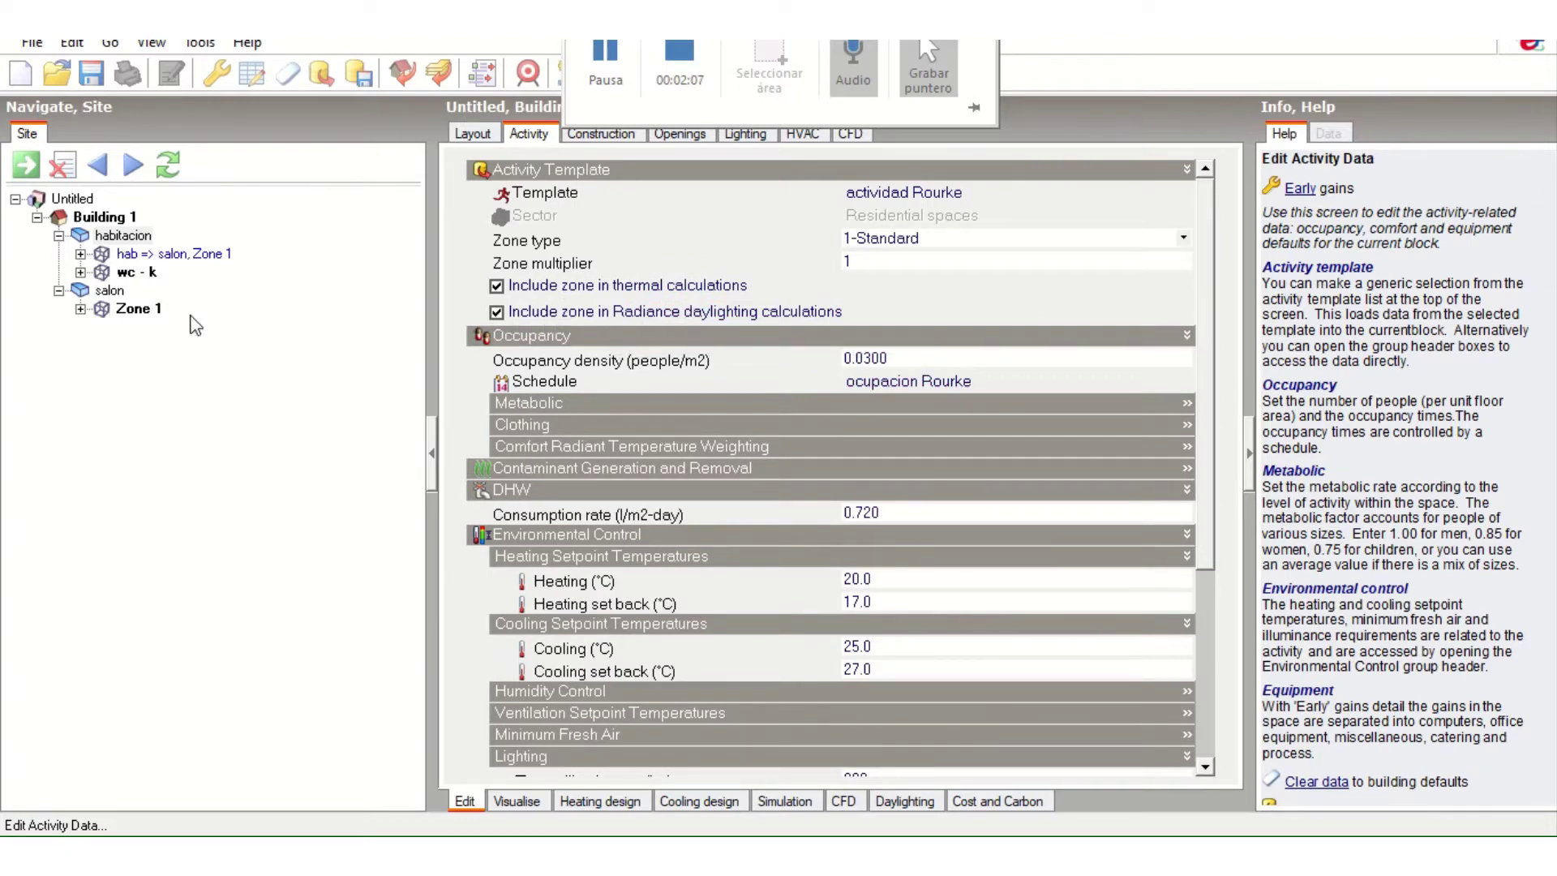
pyautogui.click(127, 311)
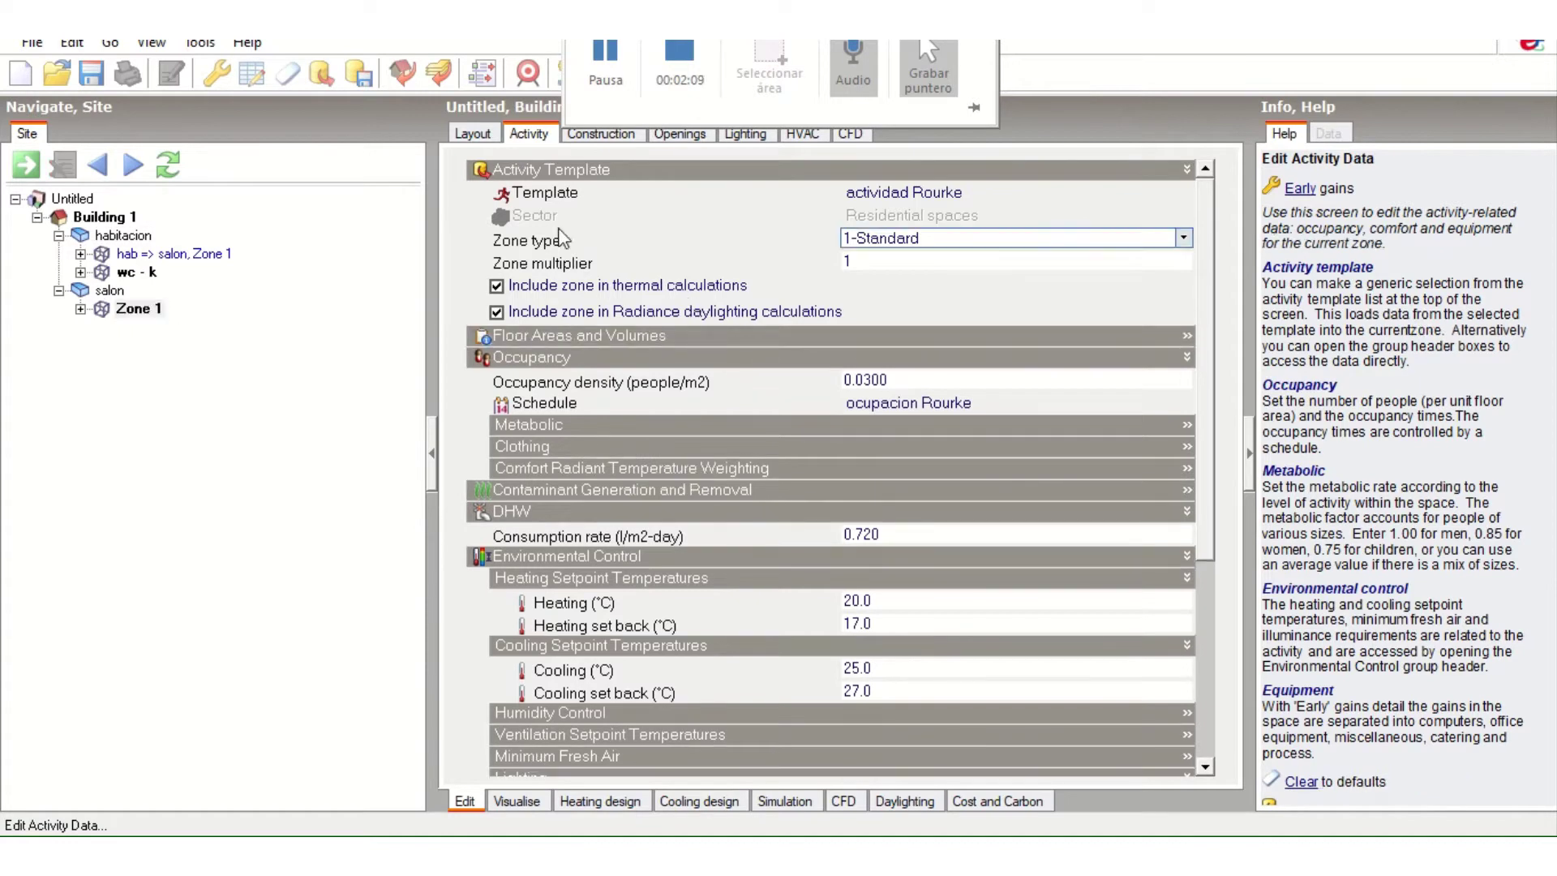
pyautogui.click(118, 219)
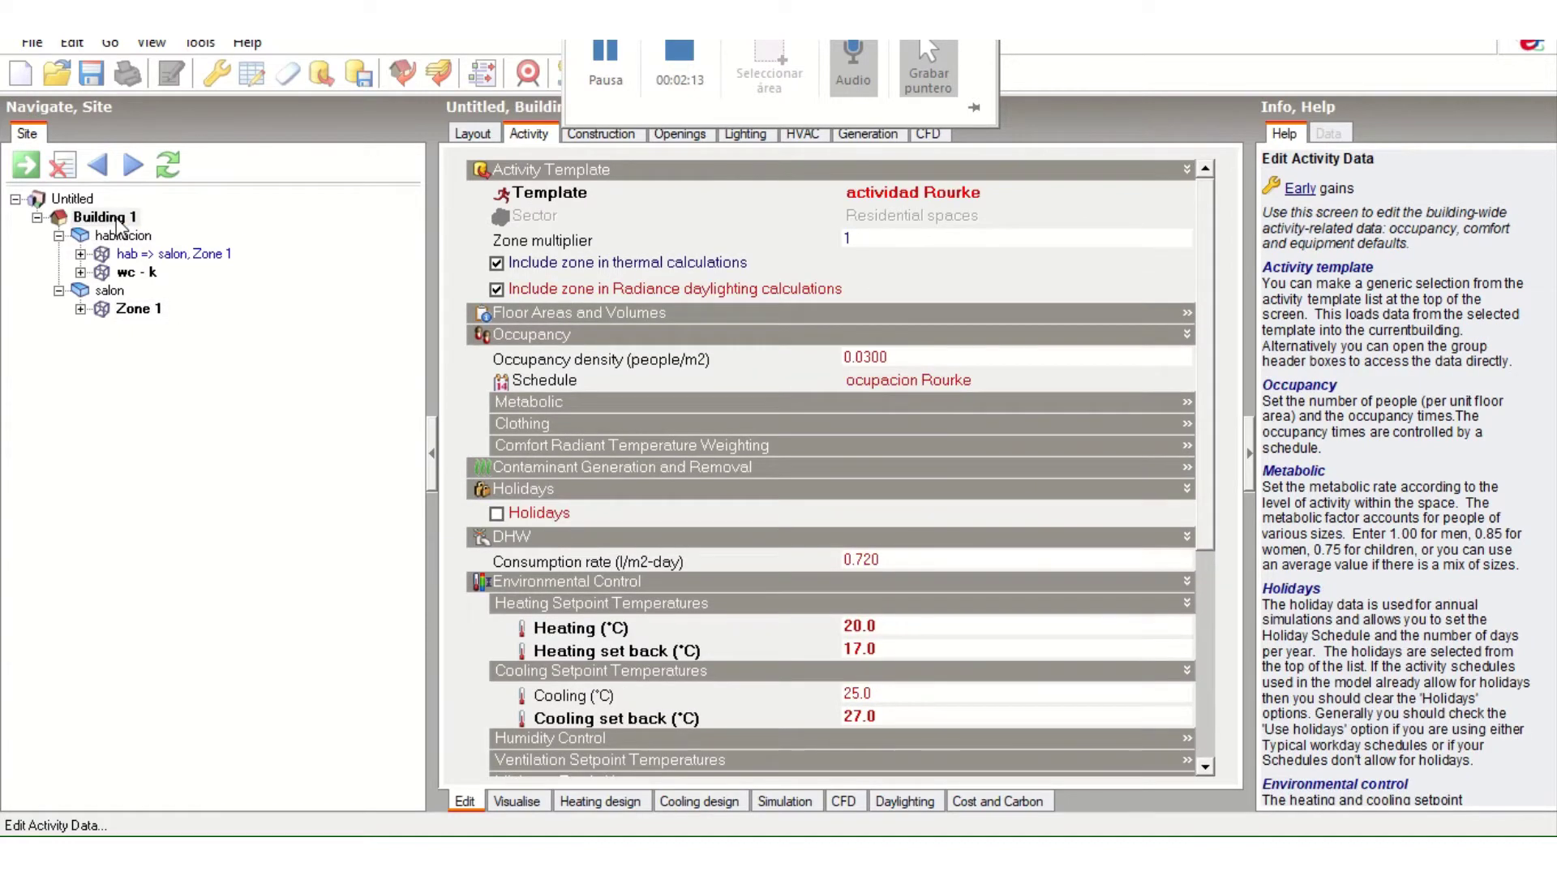
# - Open Building 1's openings data and examine the properties of the Project external glazing type, including Radiance Daylighting
pyautogui.click(681, 134)
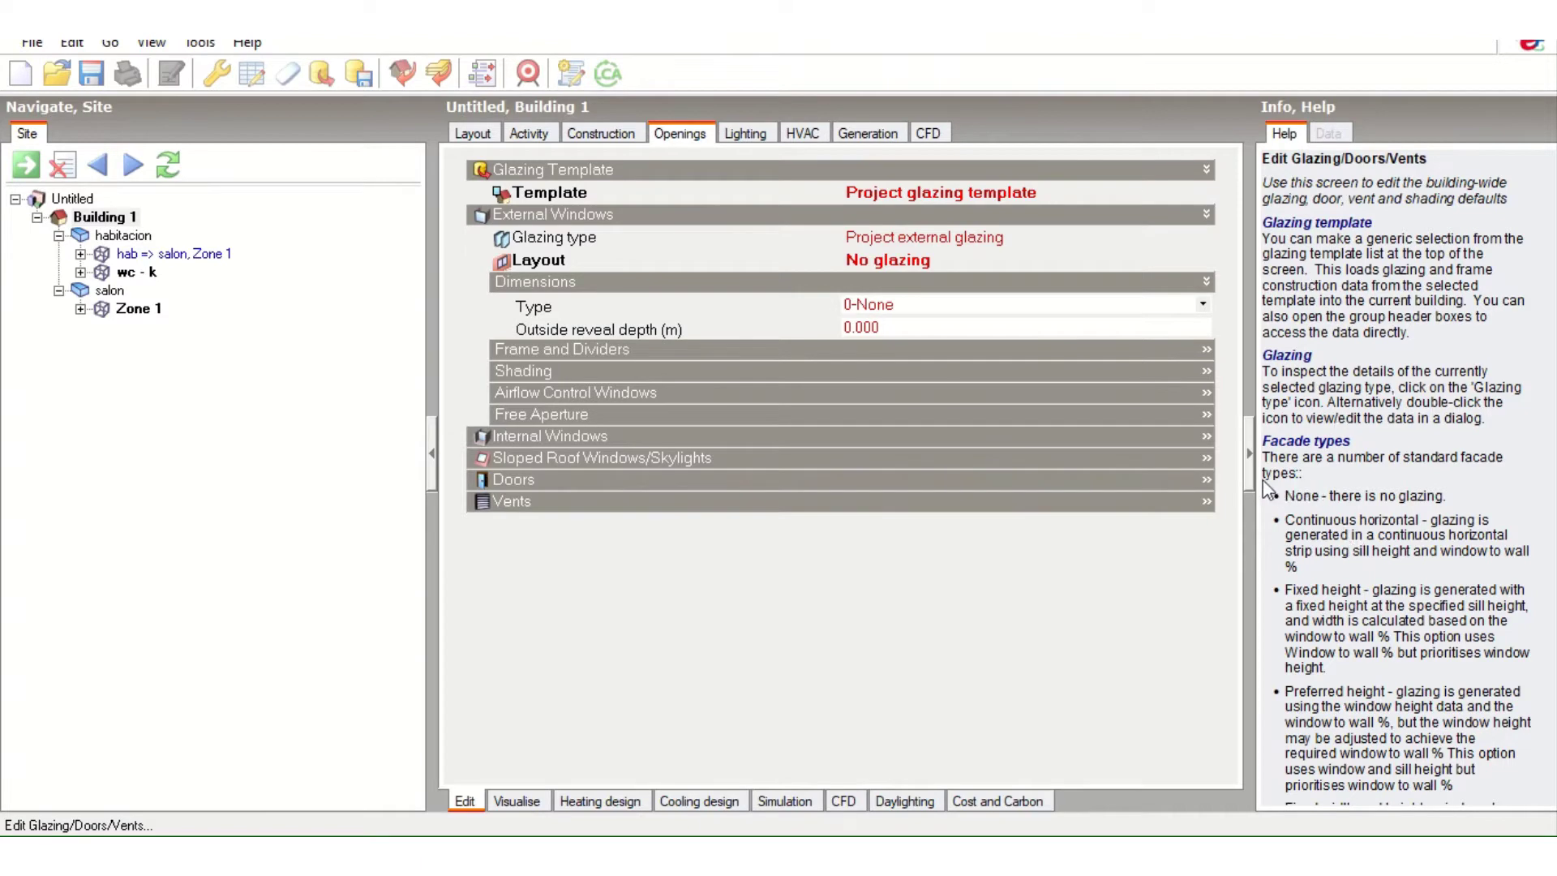
pyautogui.click(920, 237)
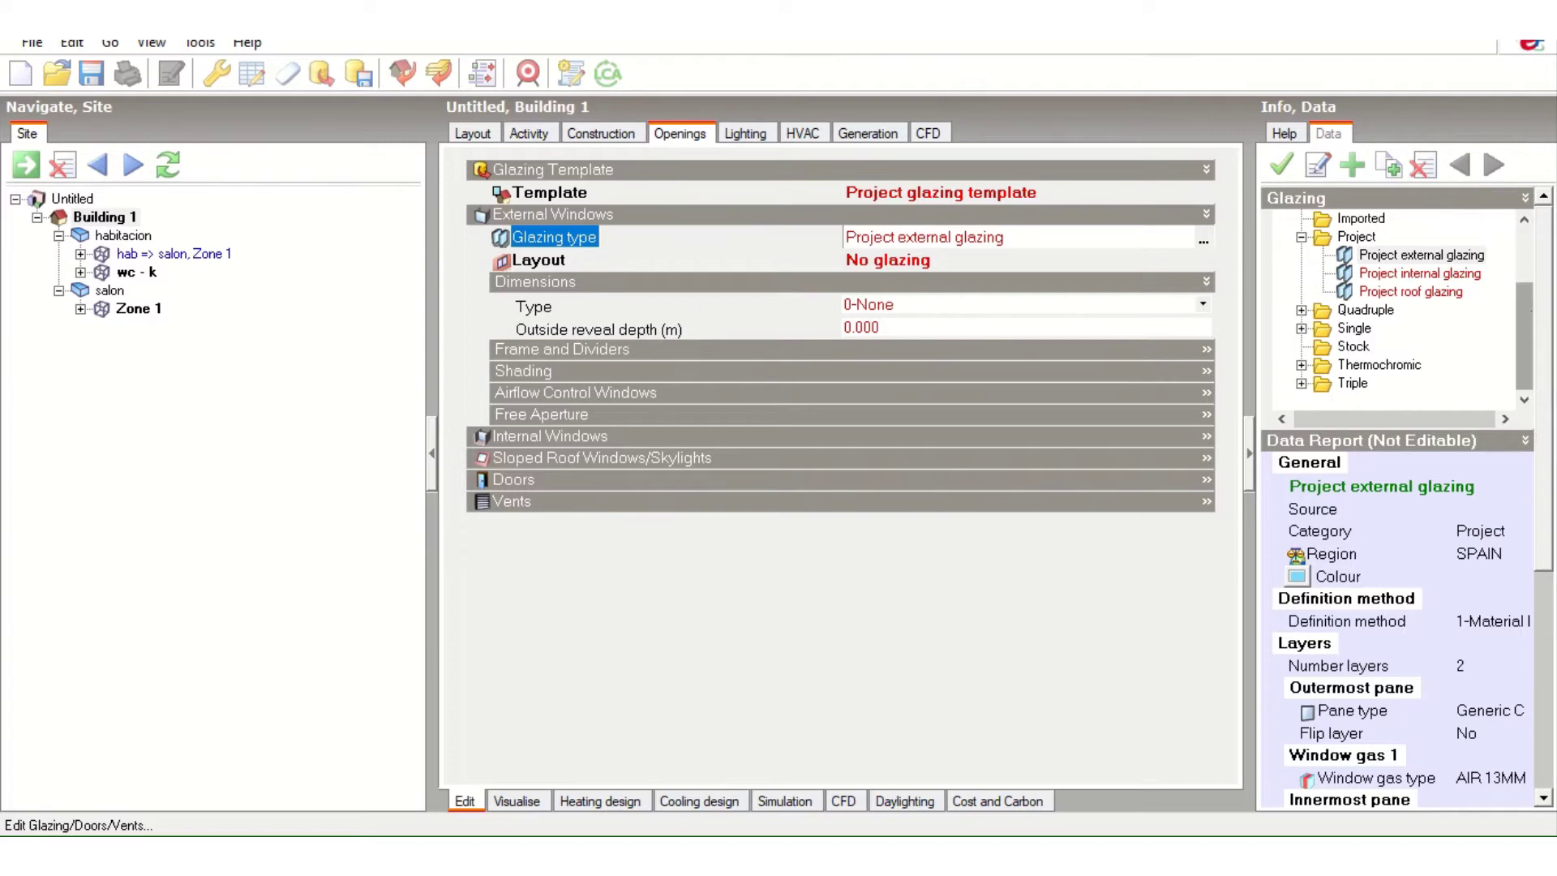
pyautogui.scroll(-5, 1524, 649)
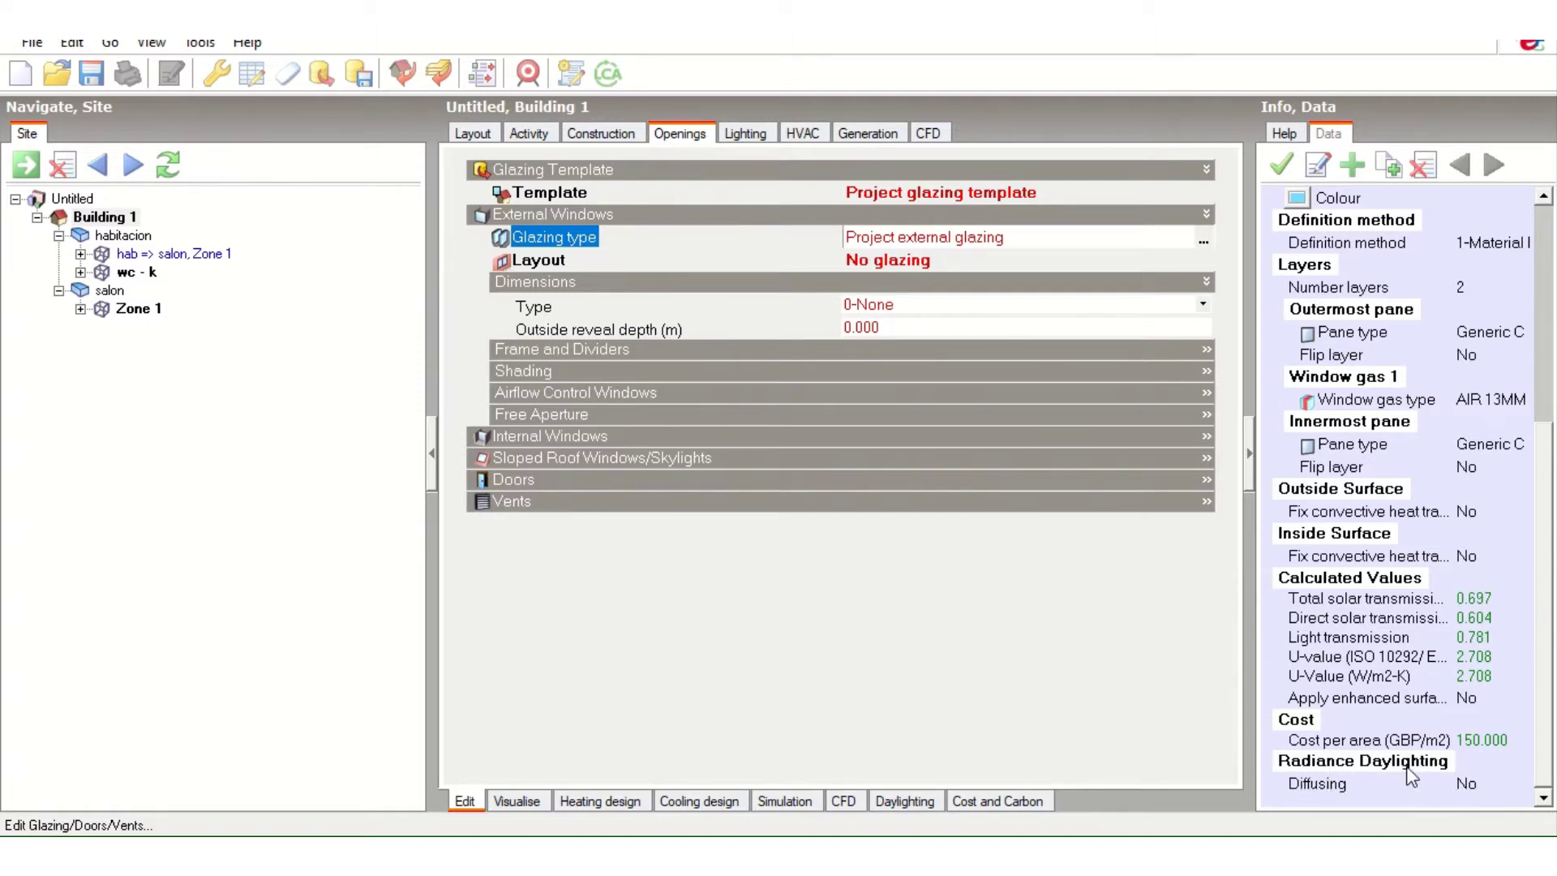
# - Duplicate the Project external glazing type and open the copy for editing
pyautogui.click(1203, 246)
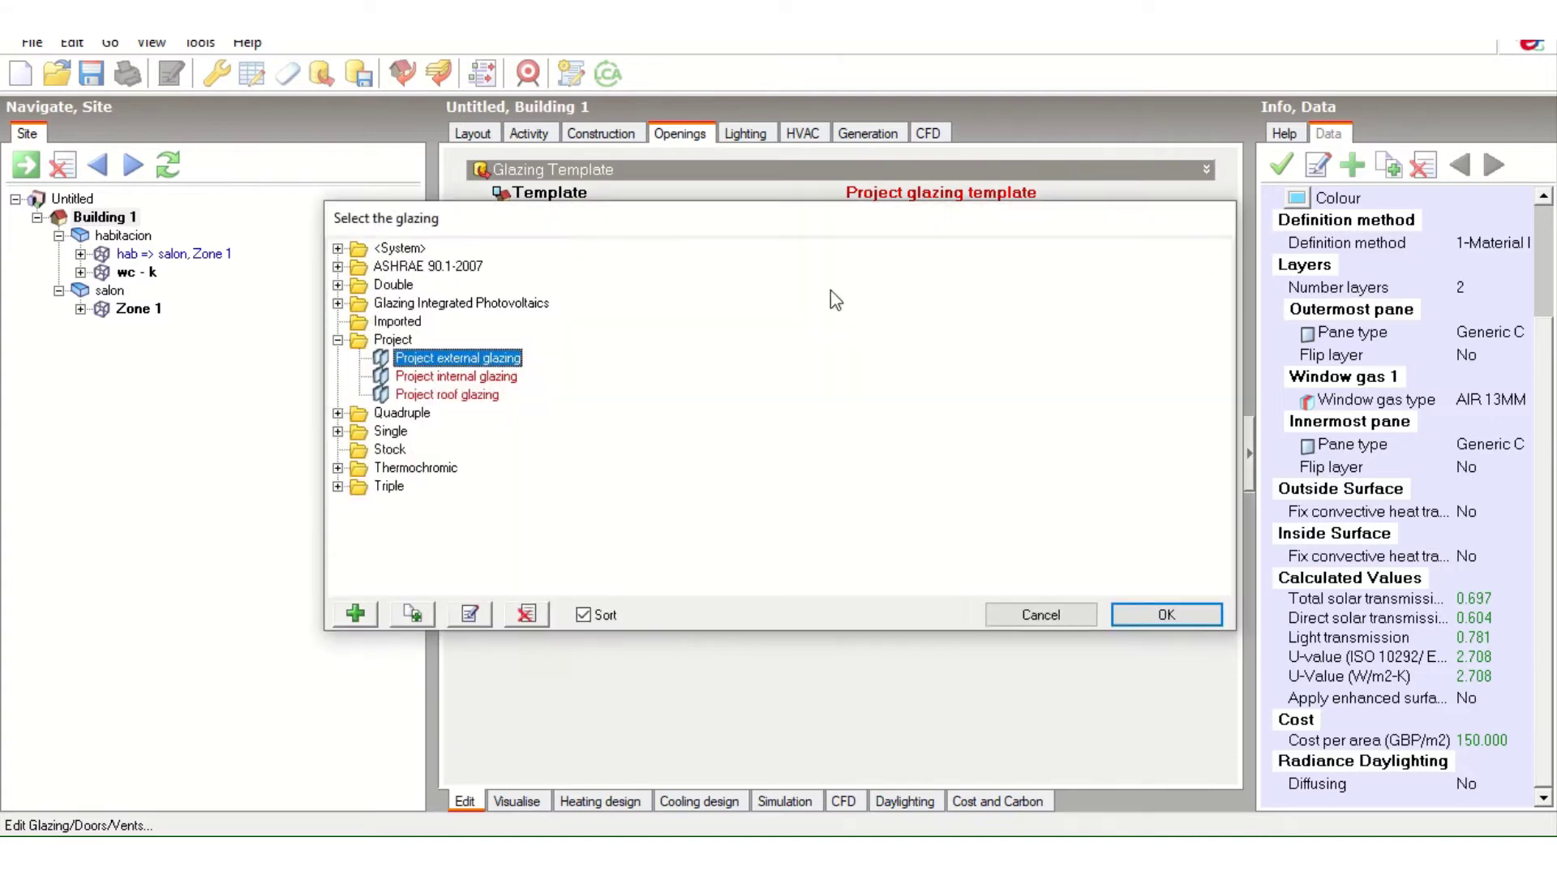
pyautogui.click(414, 613)
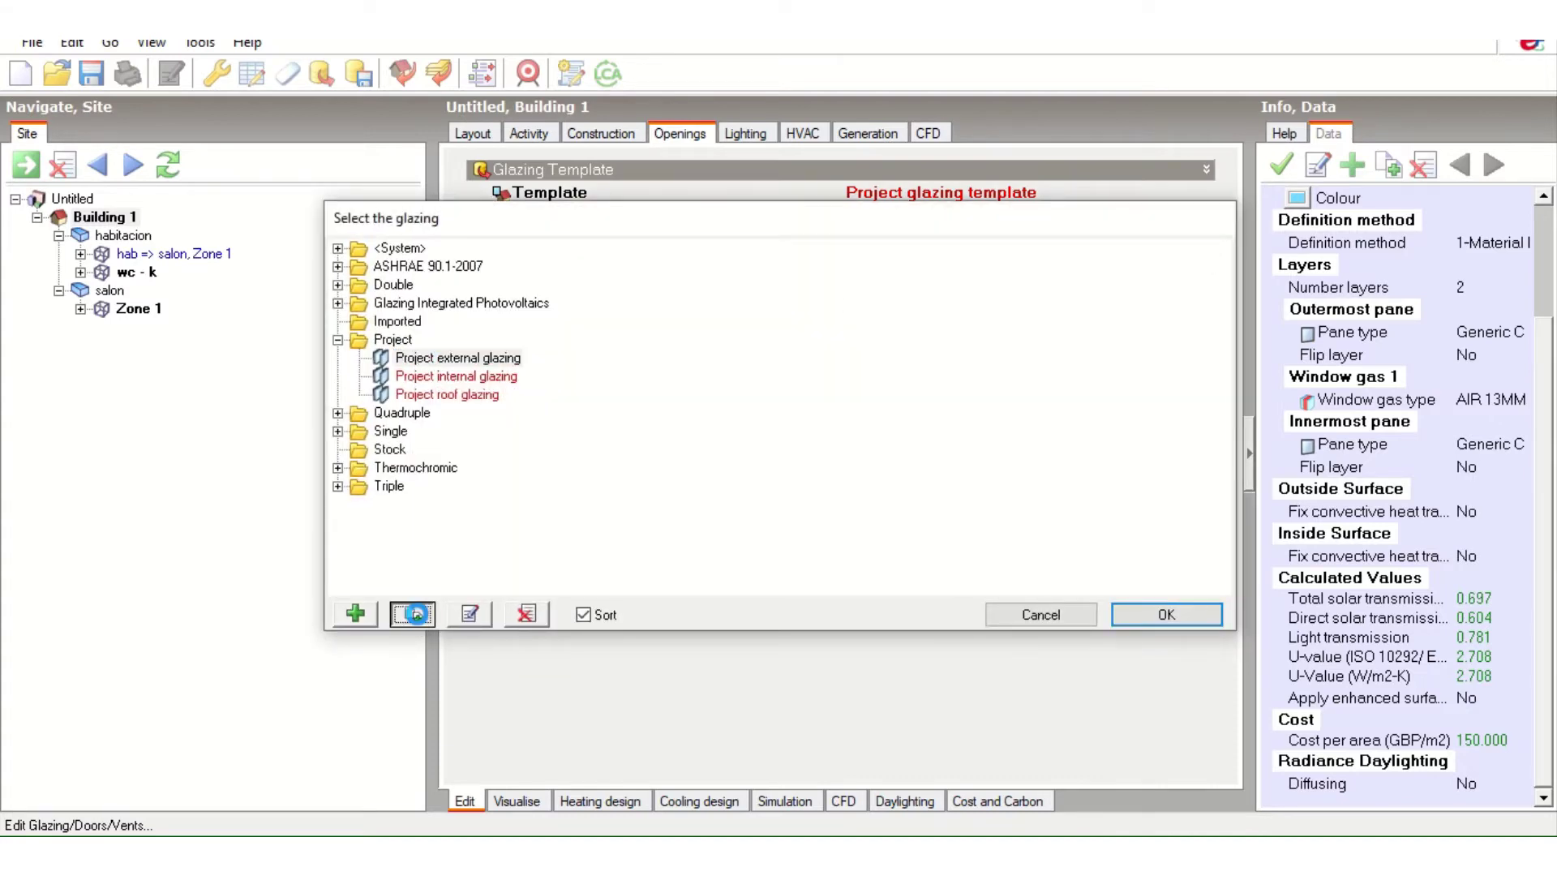
pyautogui.click(469, 616)
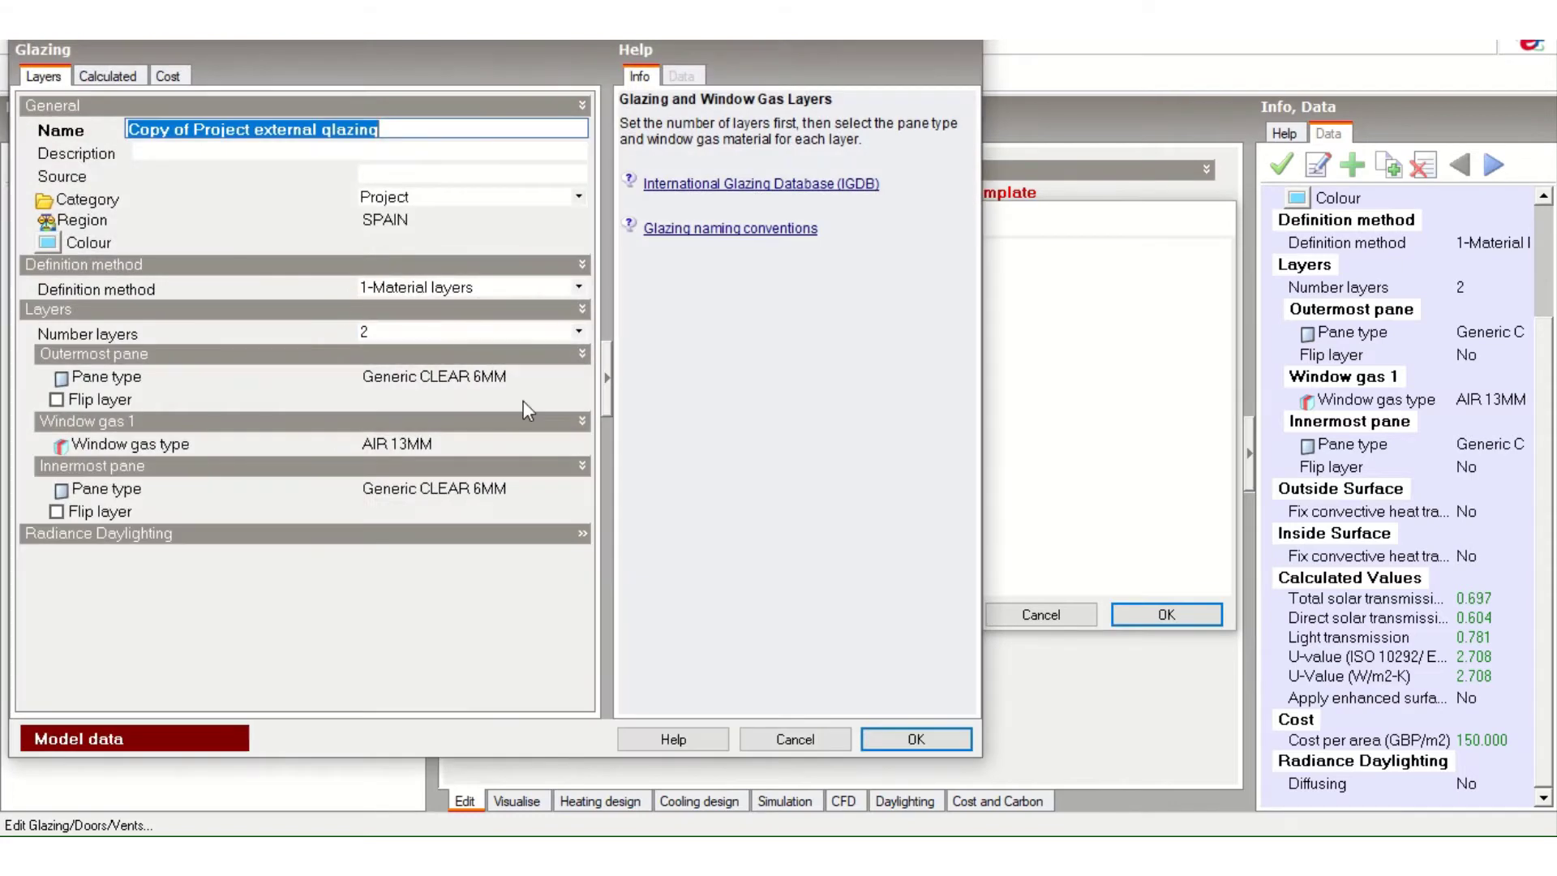
# - Duplicate the Generic CLEAR 6MM pane used for the outermost pane and open the copy for editing
pyautogui.click(487, 380)
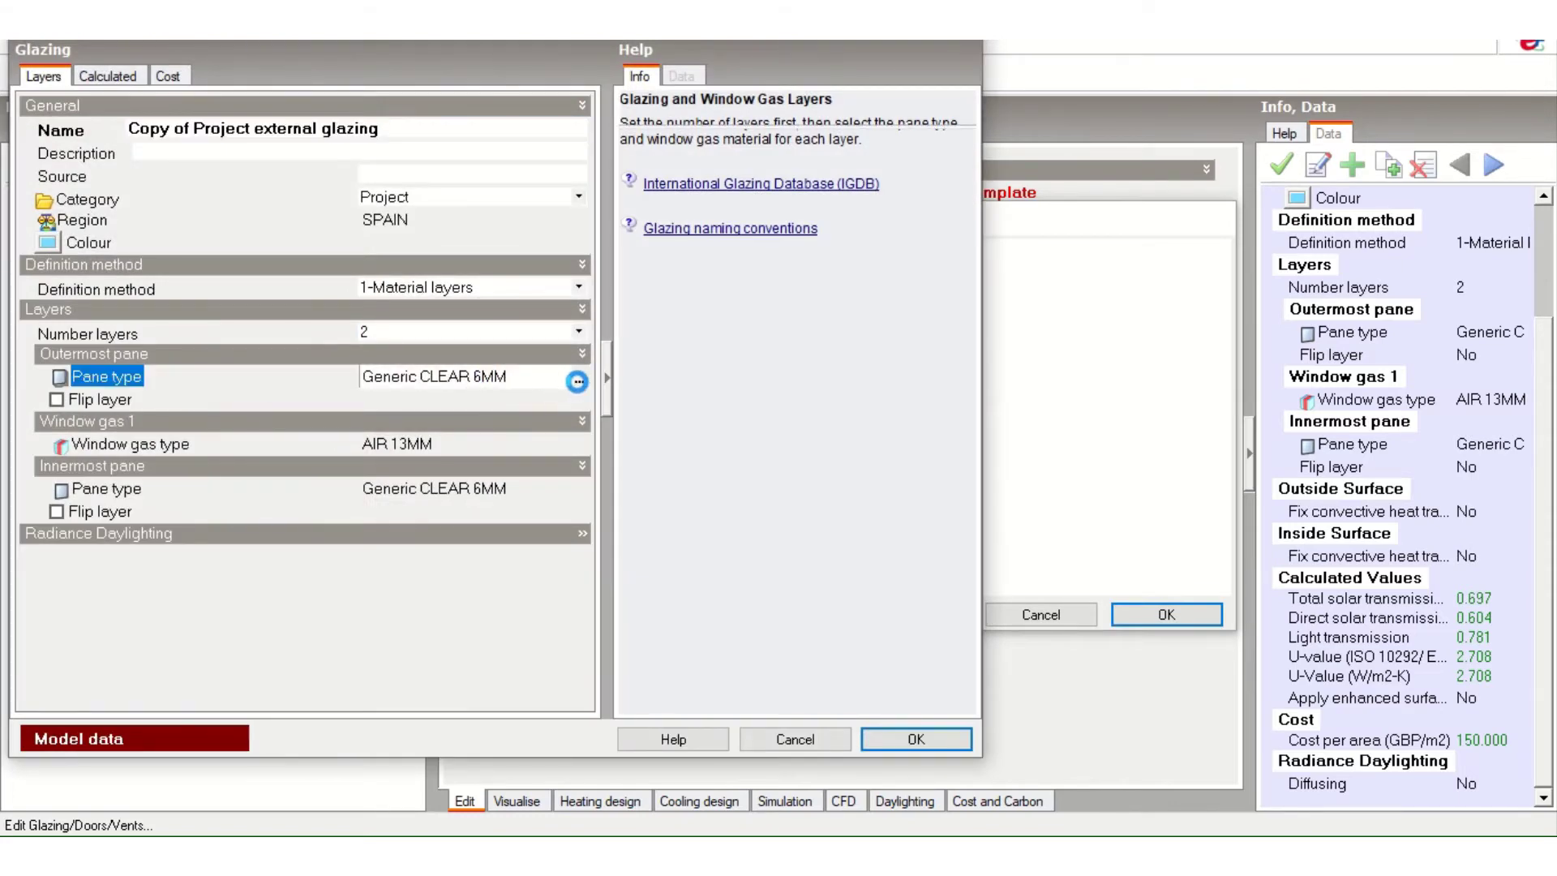
pyautogui.click(579, 381)
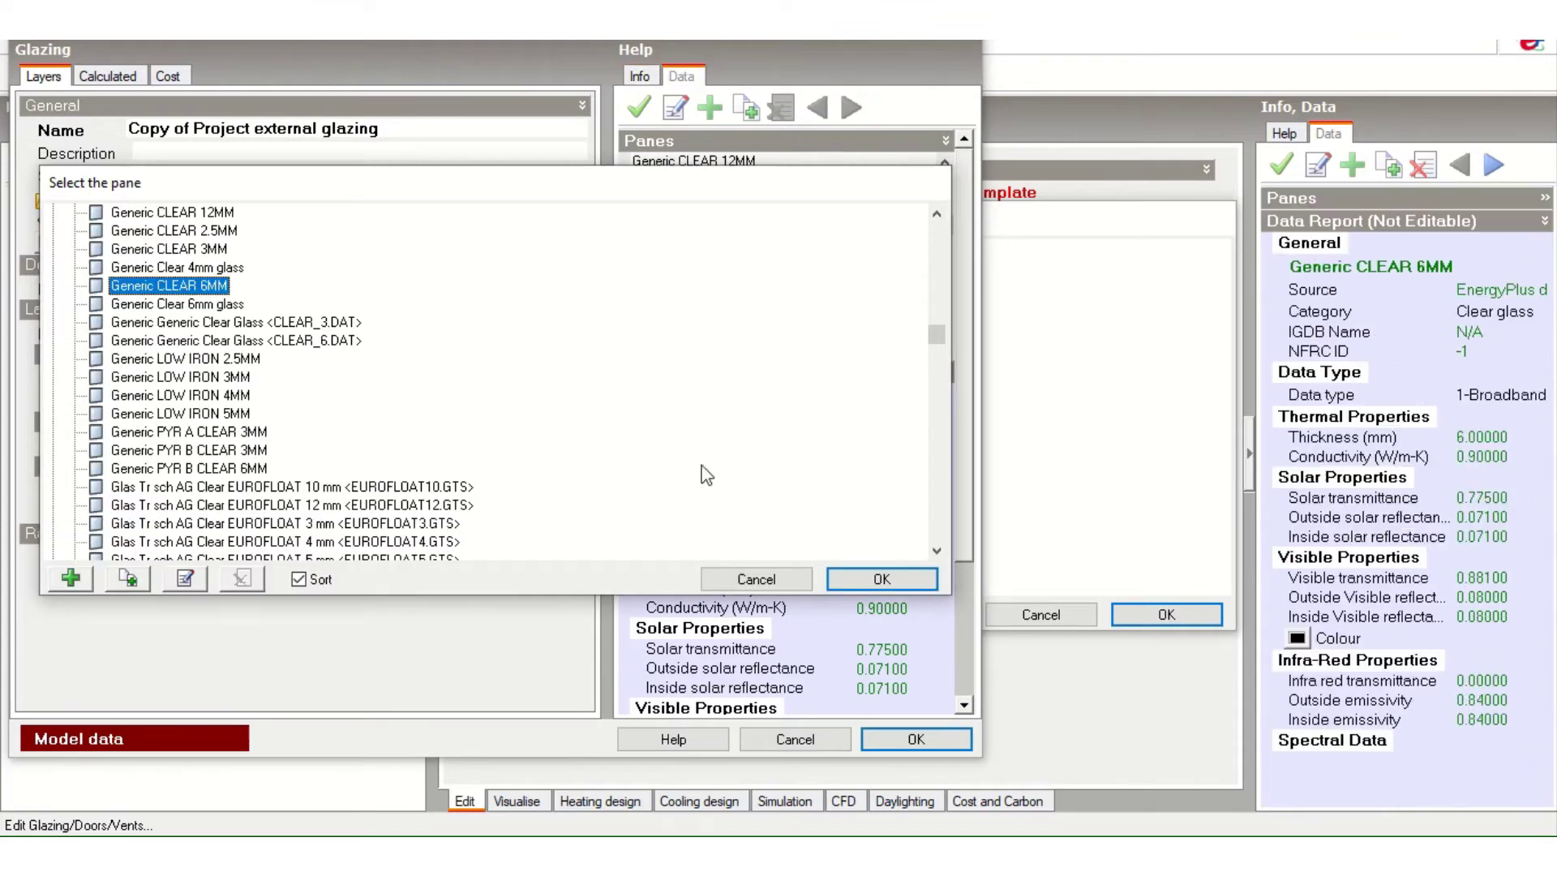
pyautogui.click(147, 578)
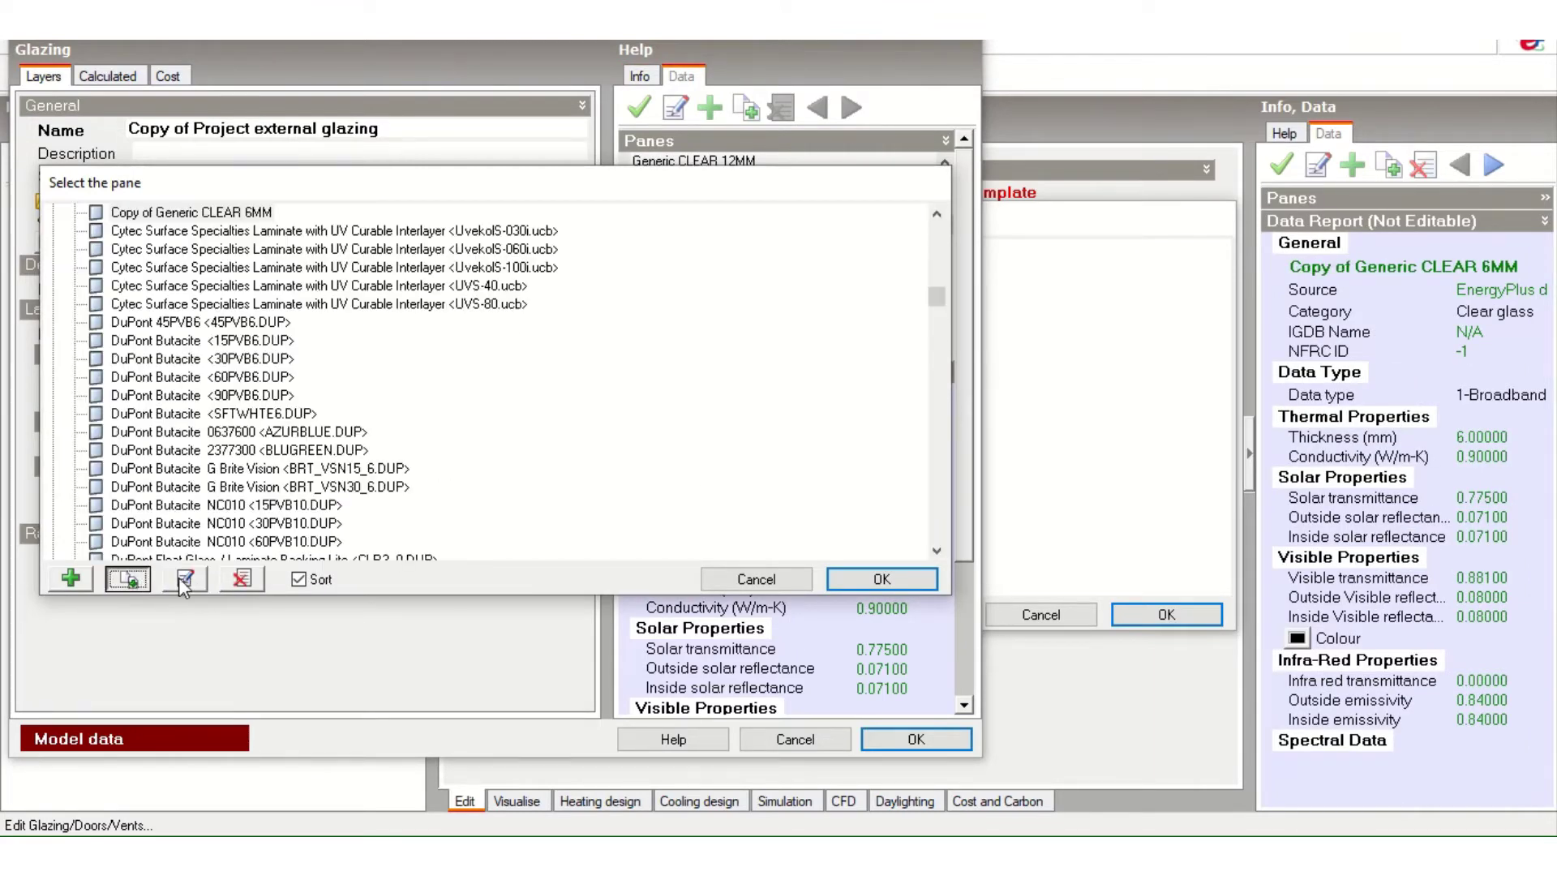
pyautogui.click(192, 580)
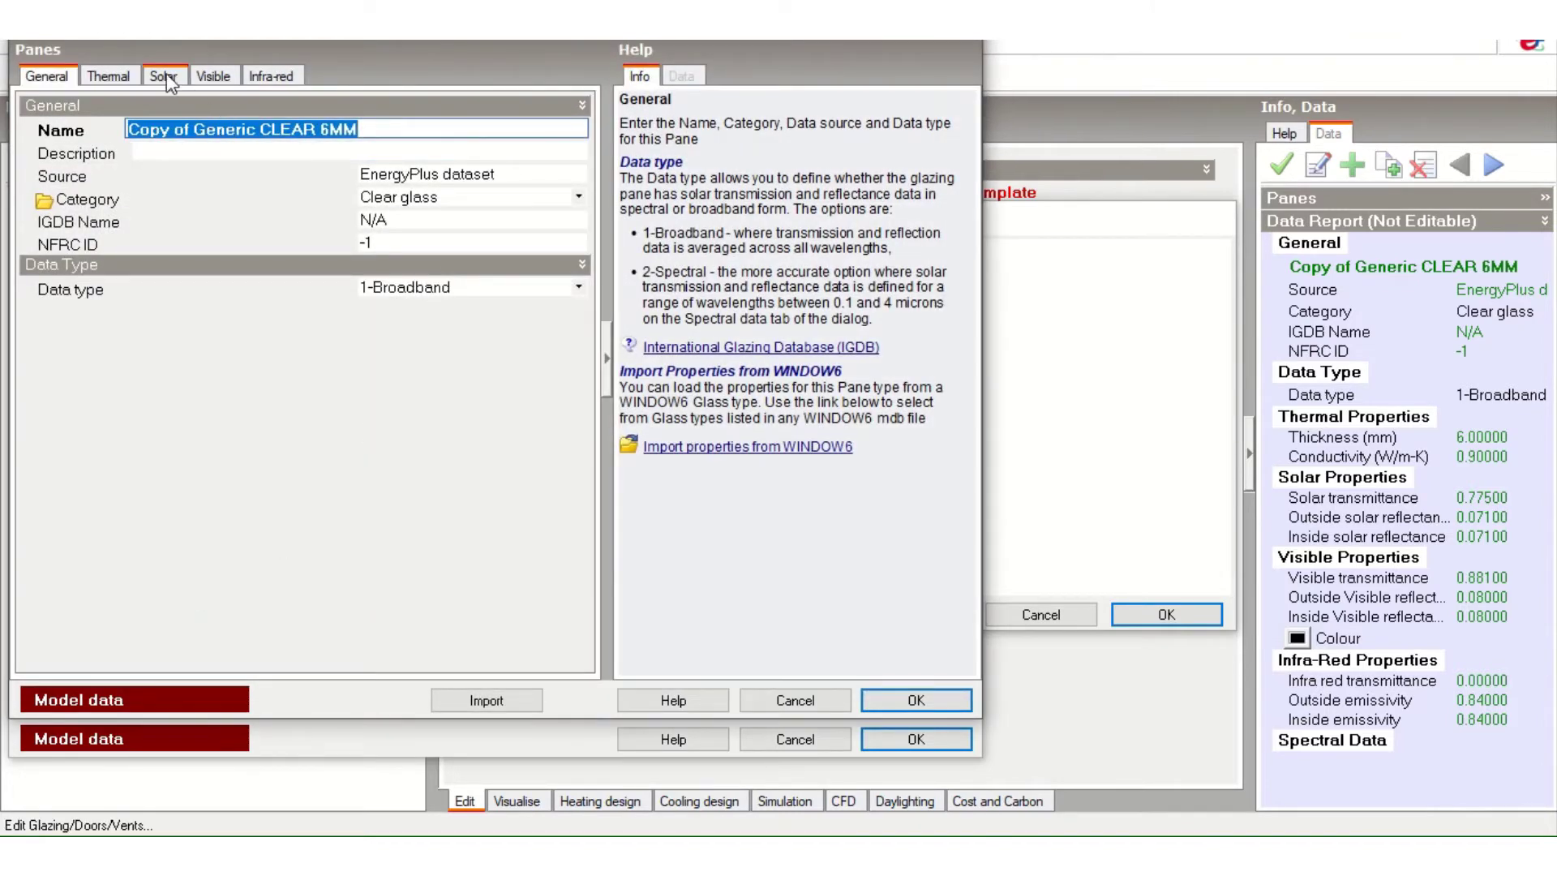
# - Examine the copied pane's visible, solar, thermal and general properties, accept the pane, and cancel the glazing edit and selection
pyautogui.click(213, 77)
pyautogui.click(425, 130)
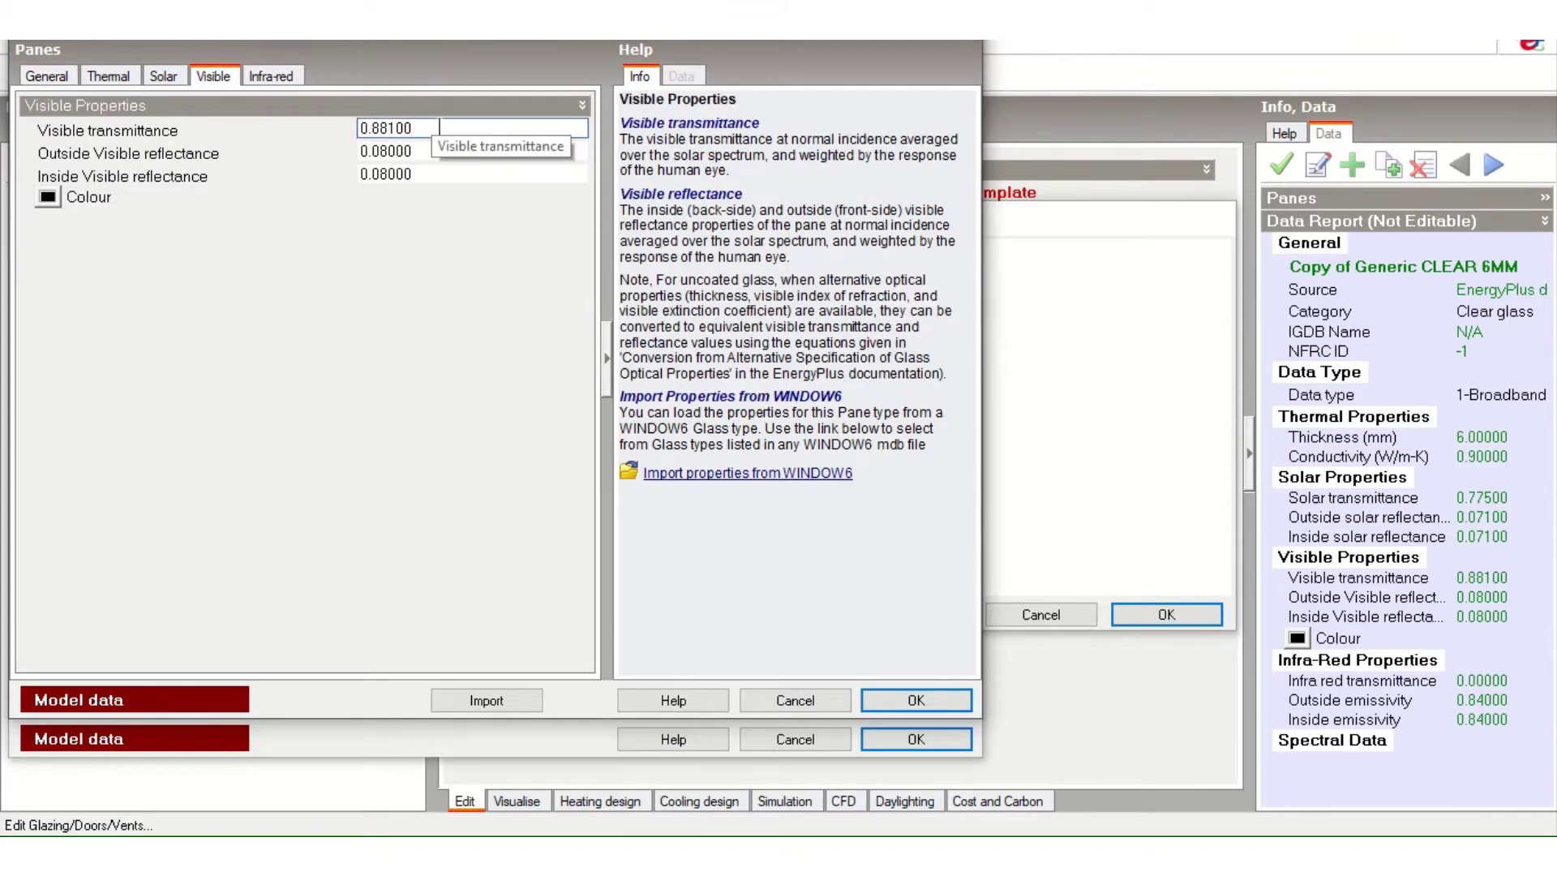
pyautogui.doubleClick(437, 128)
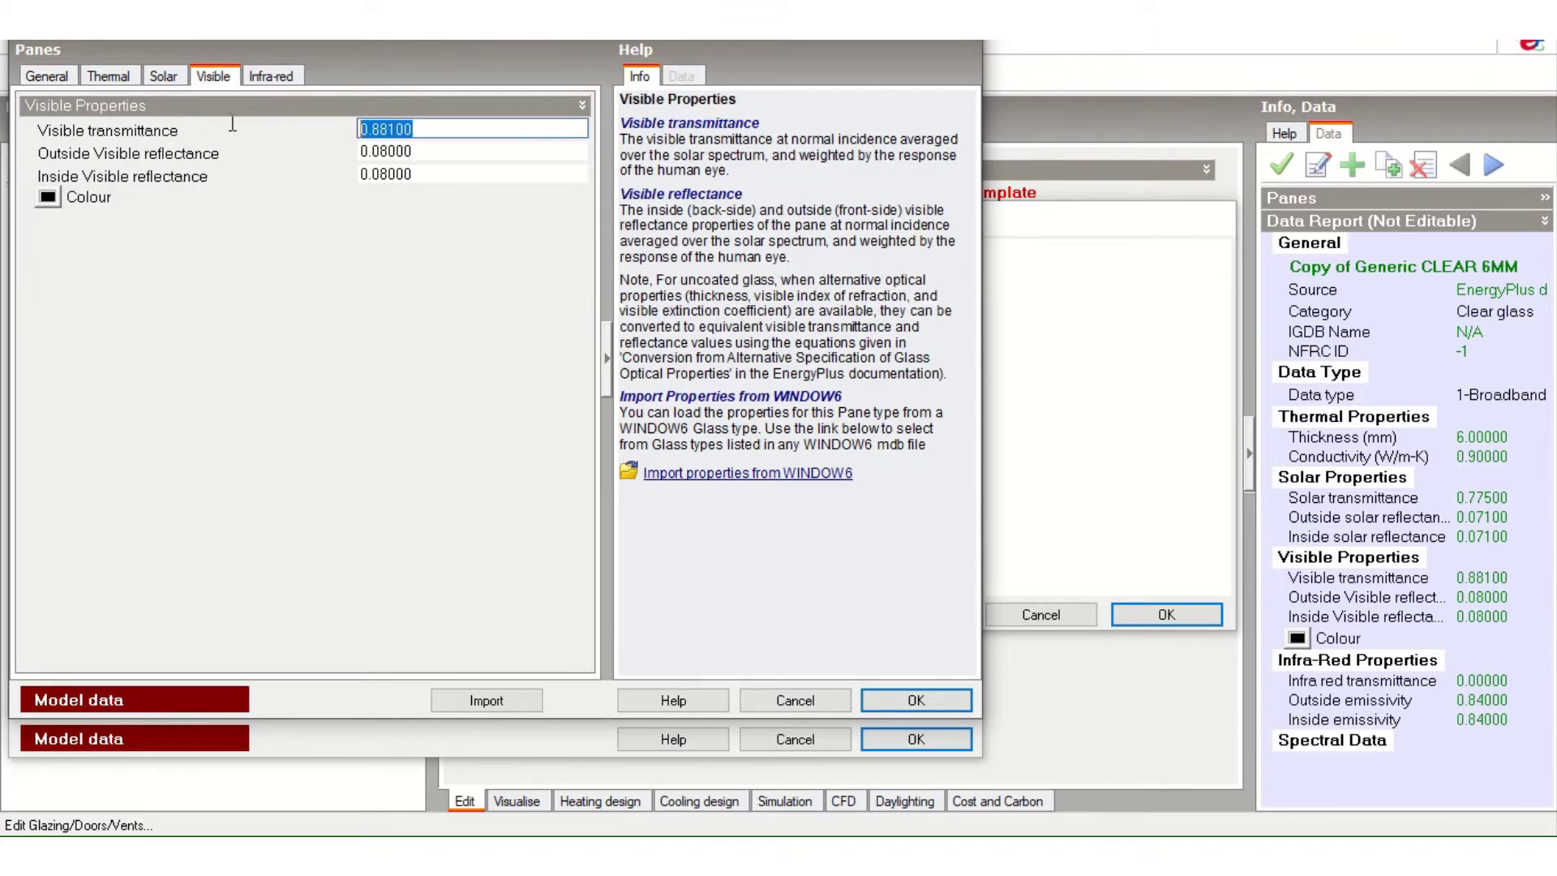
pyautogui.click(175, 75)
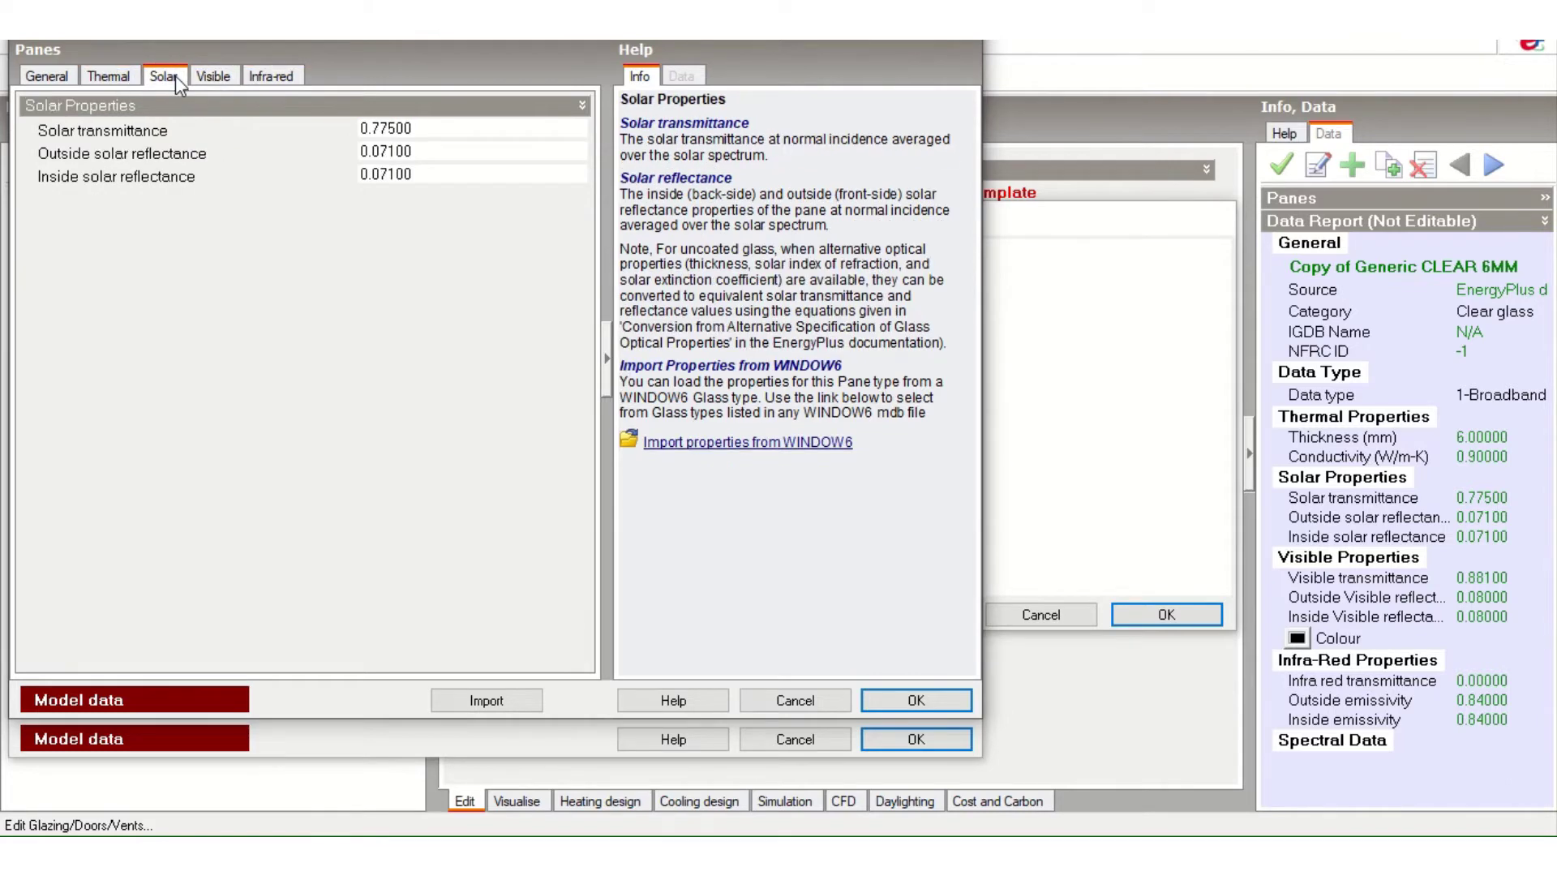
pyautogui.click(126, 80)
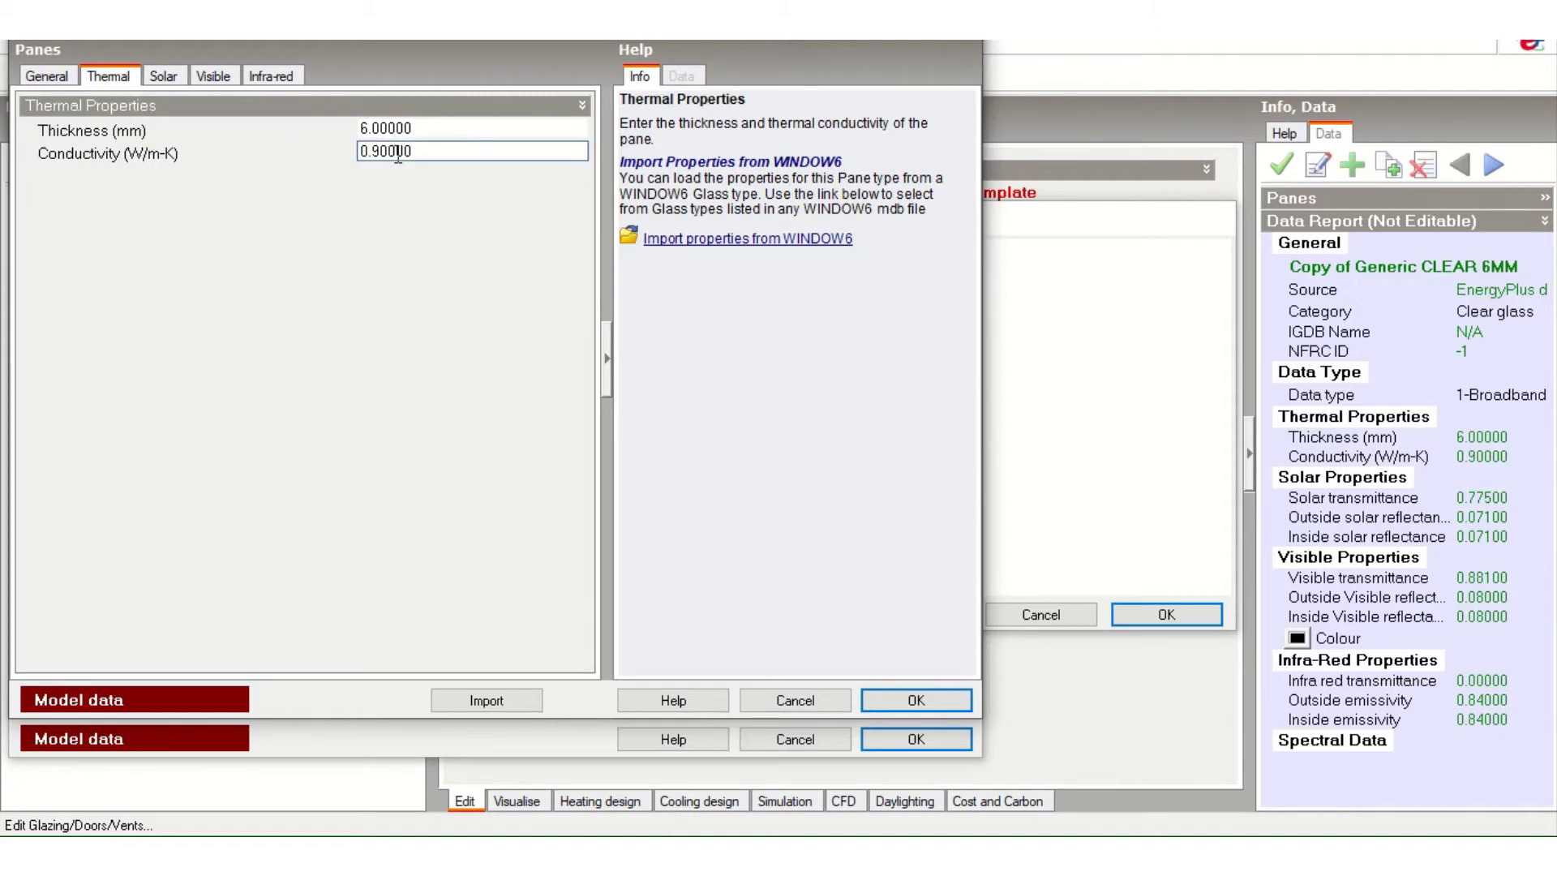
pyautogui.click(58, 78)
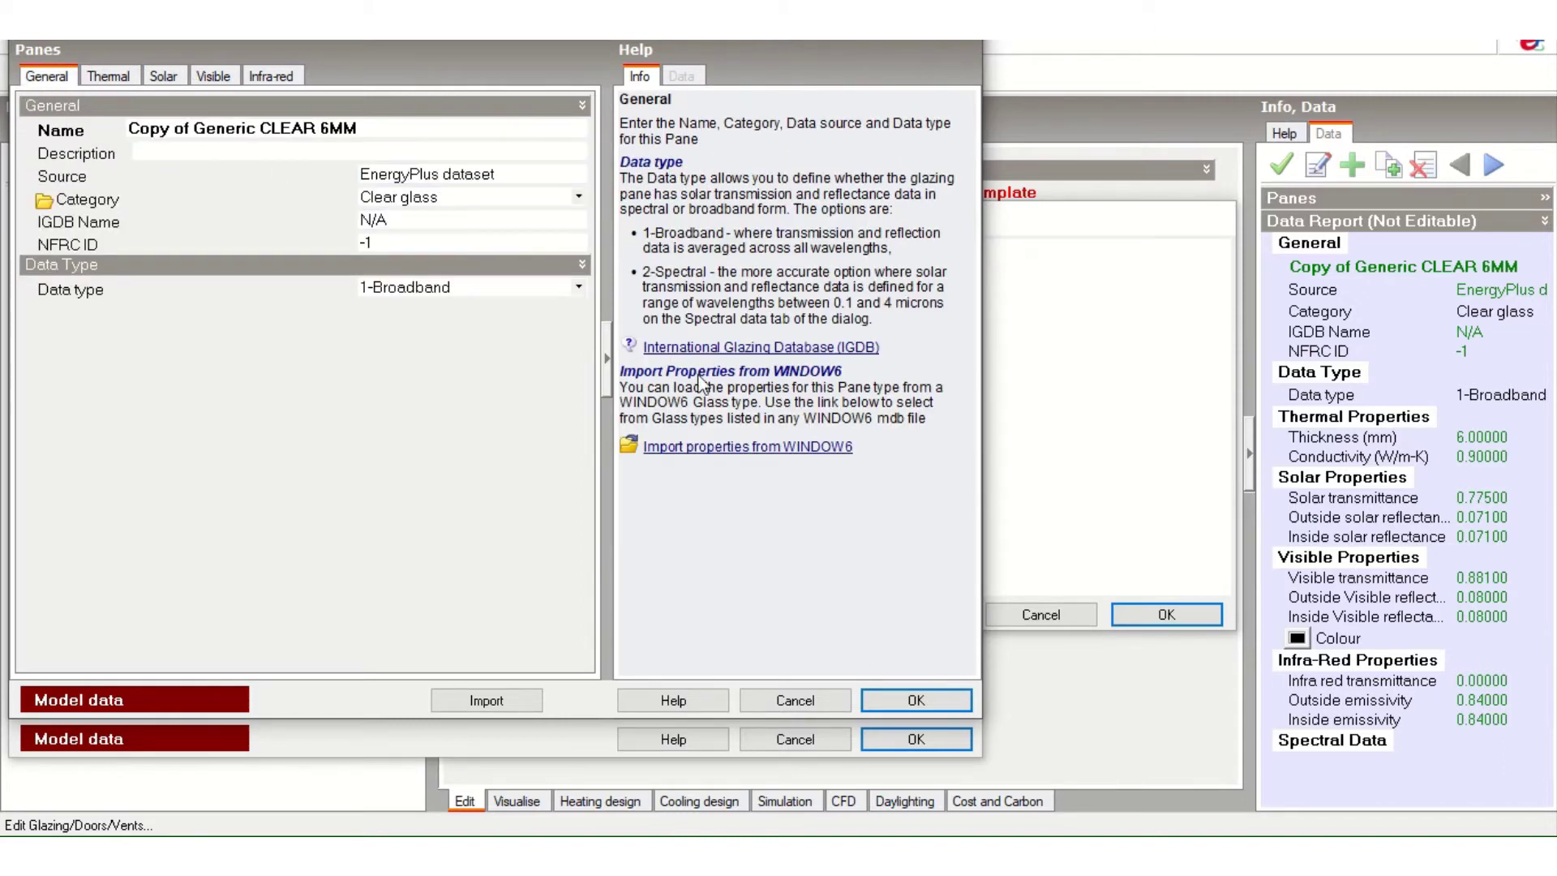
pyautogui.click(932, 700)
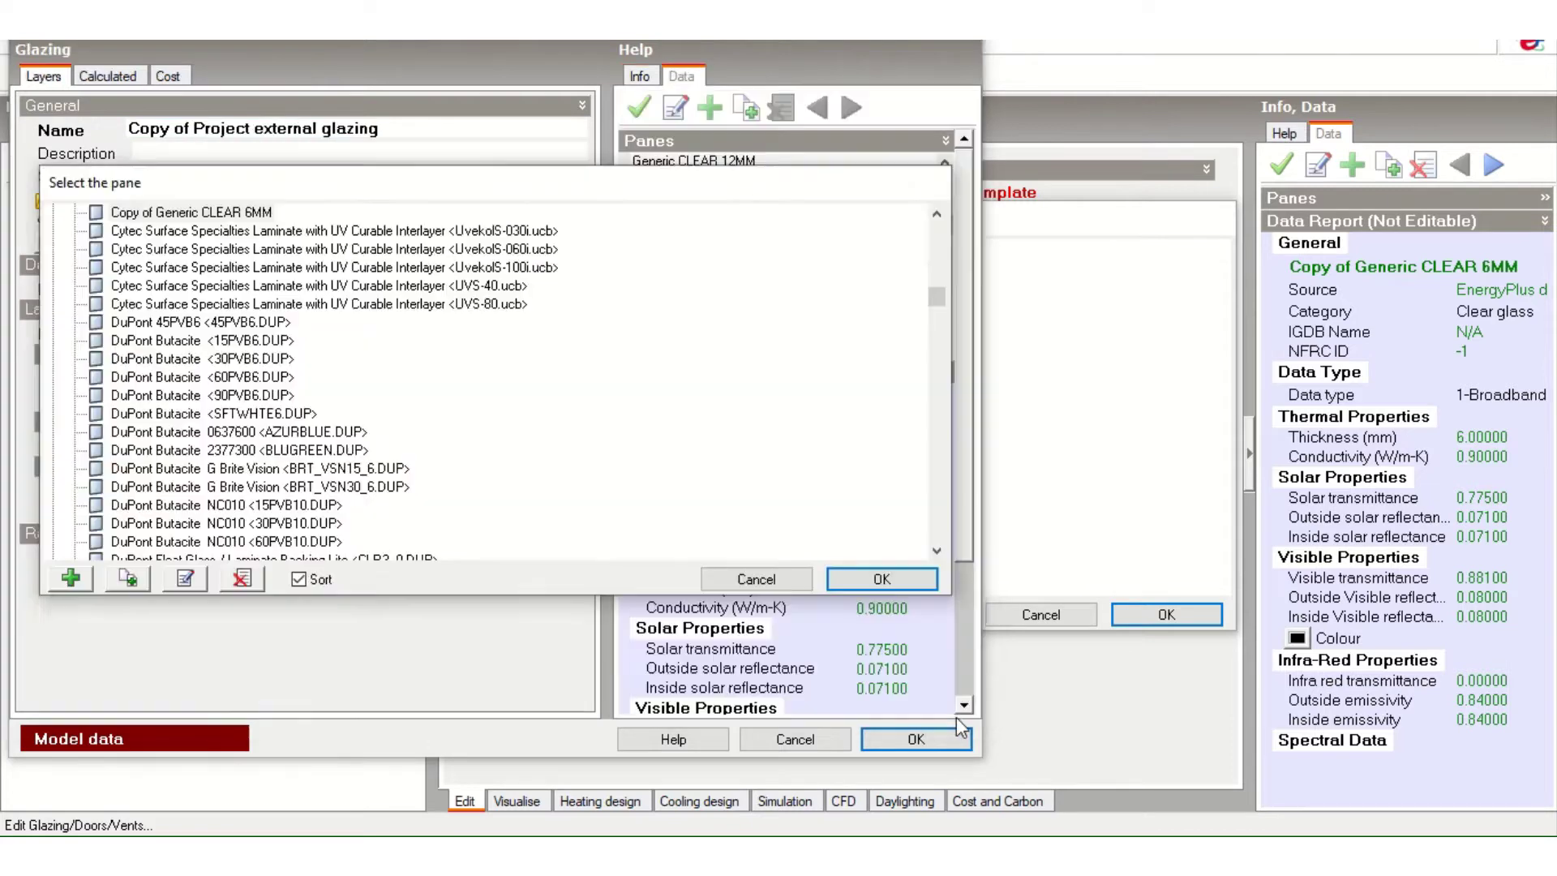
pyautogui.click(887, 580)
pyautogui.click(798, 739)
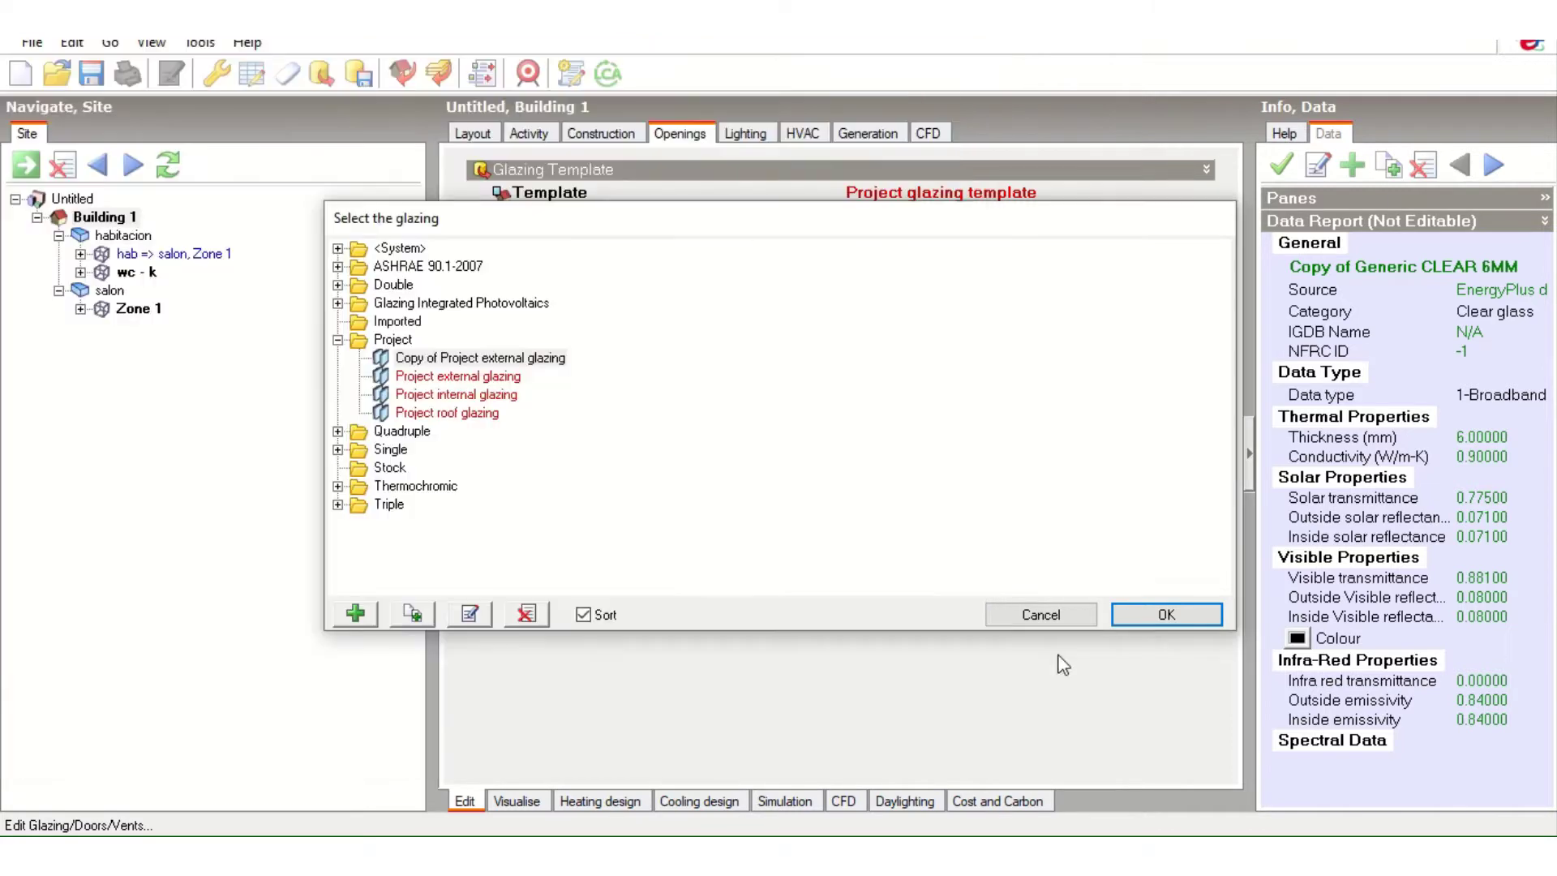
pyautogui.click(1065, 614)
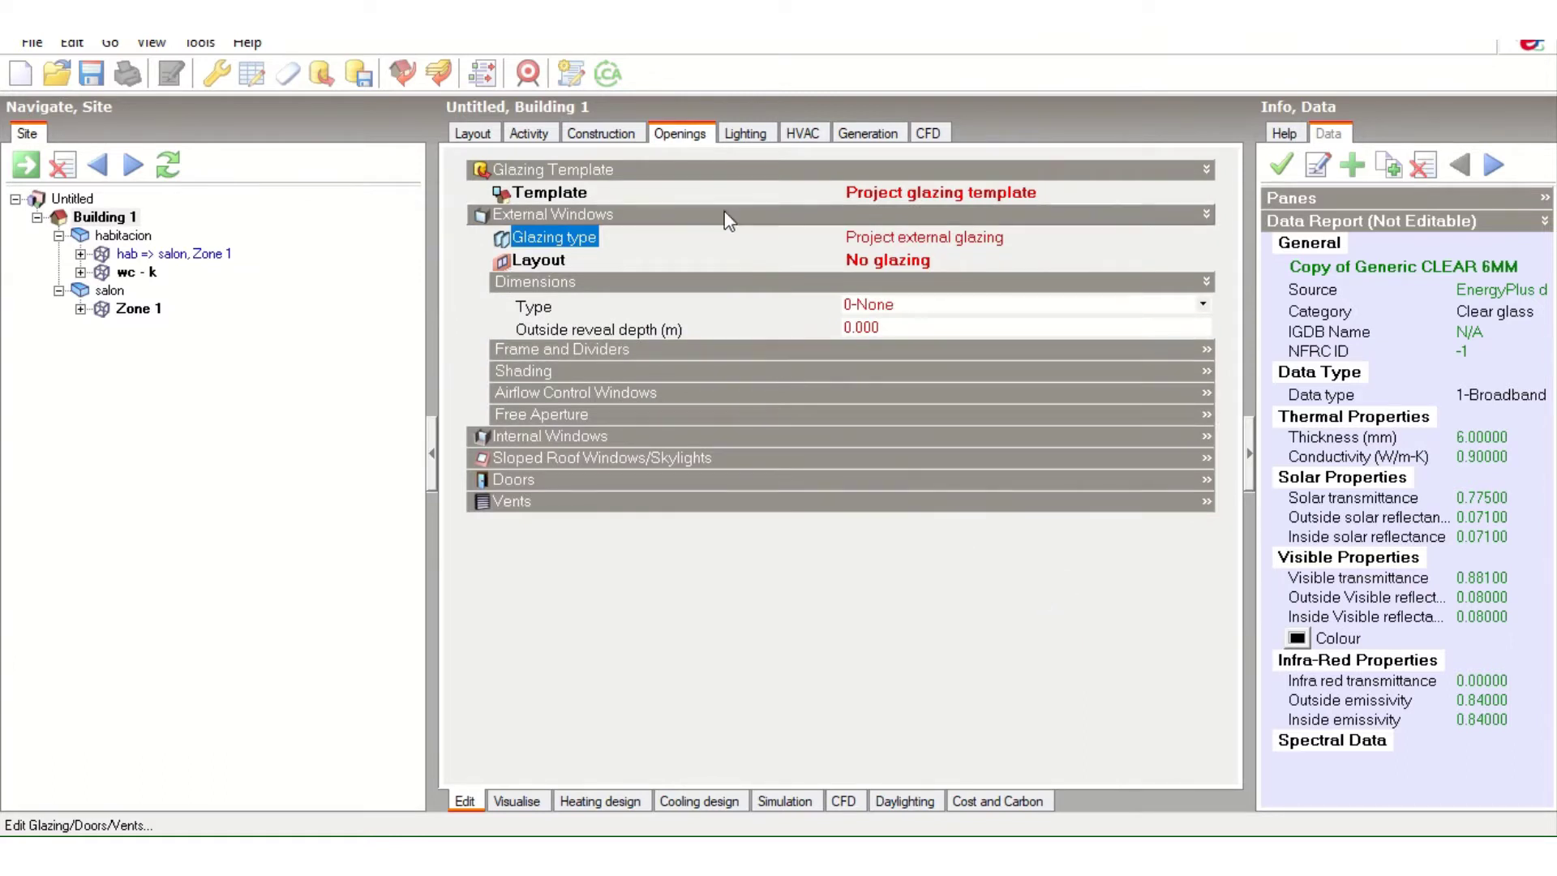
# - Open Building 1's construction data and bring up the layer definition of the external walls' Project wall construction
pyautogui.click(620, 138)
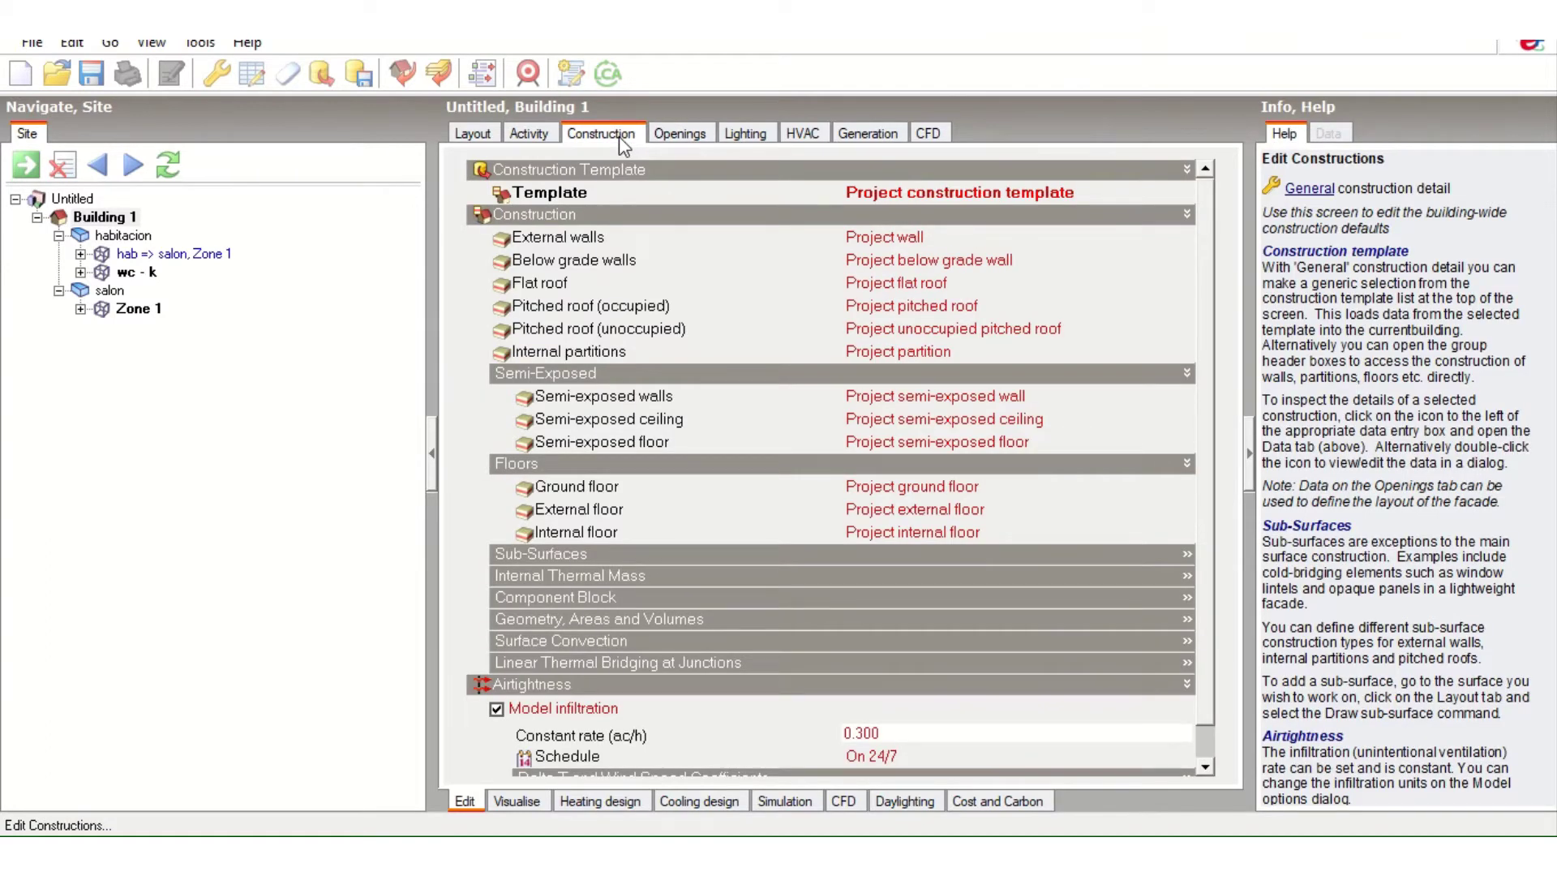
pyautogui.click(892, 243)
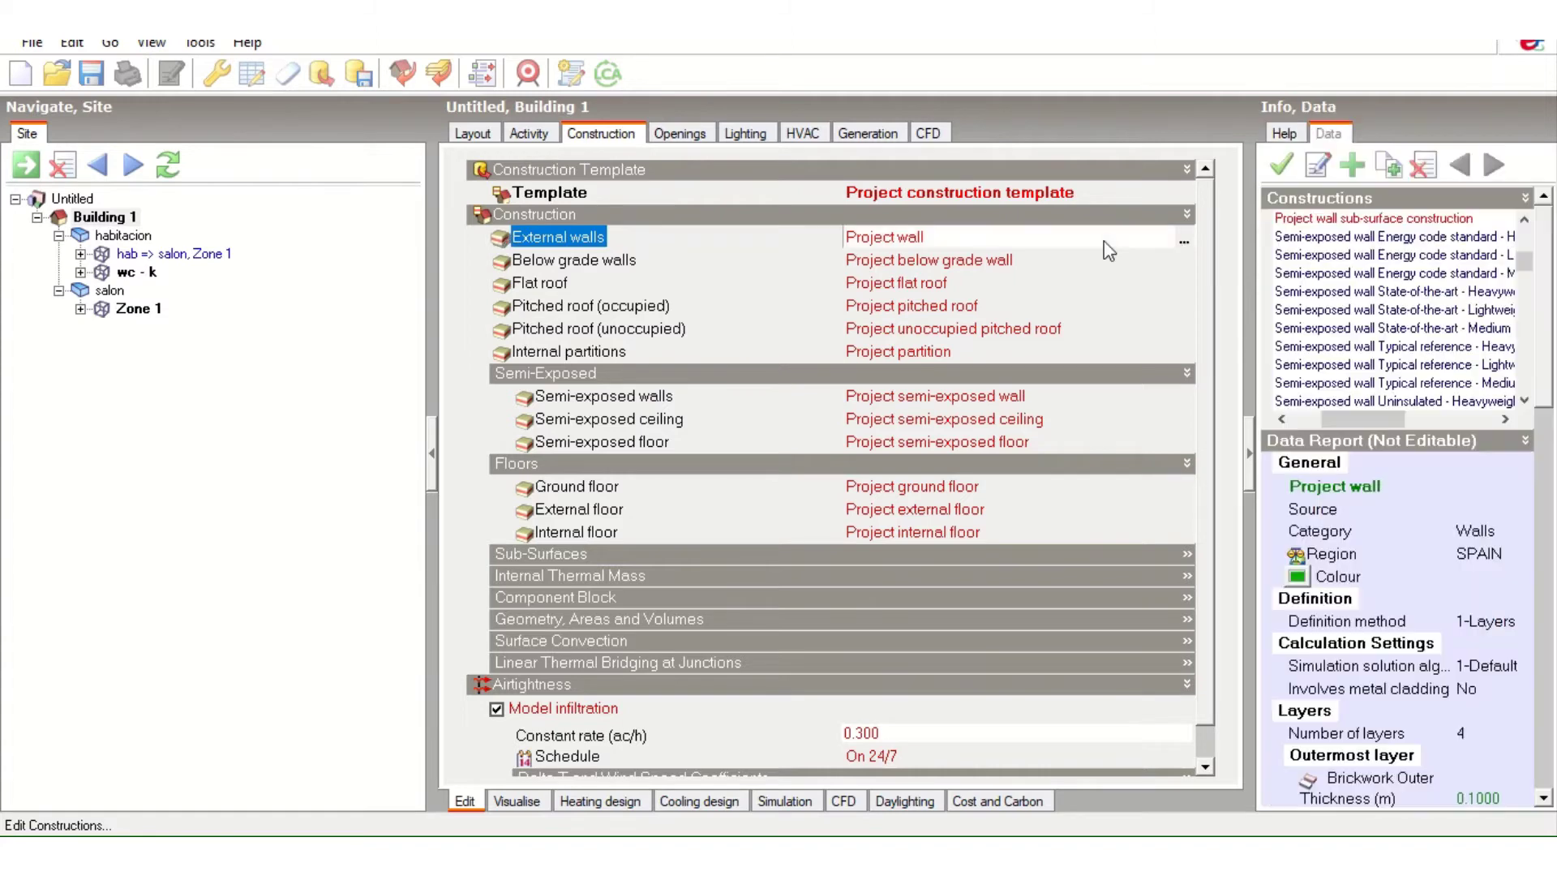
pyautogui.click(1186, 241)
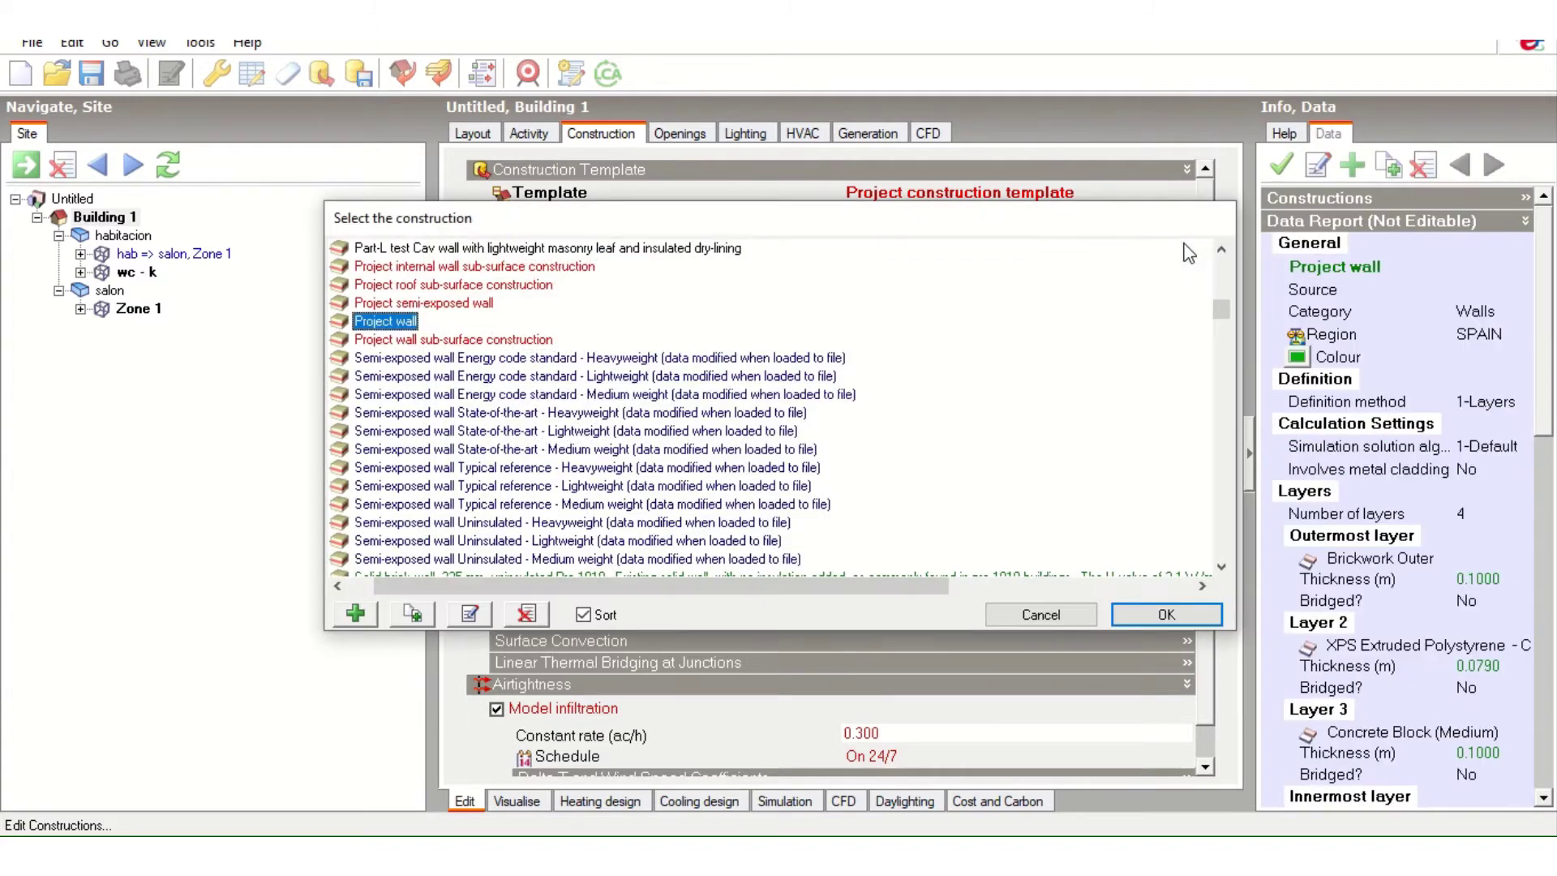
pyautogui.click(471, 614)
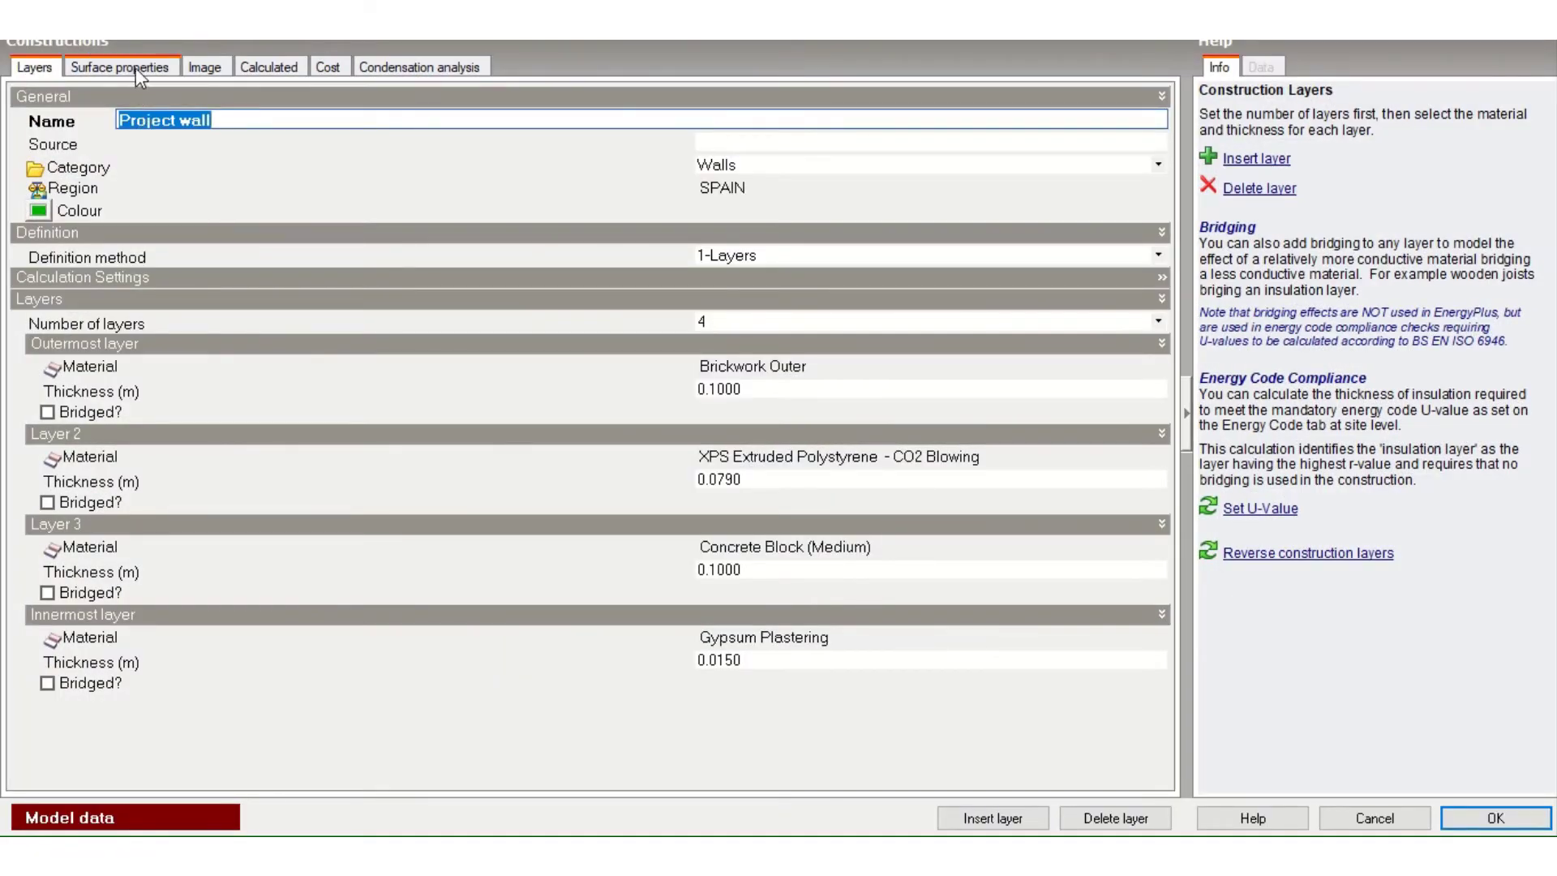
# - Inspect the surface properties of the outermost layer's Brickwork Outer material, including visible absorptance, and cancel back to the construction layers
pyautogui.click(825, 375)
pyautogui.click(1157, 370)
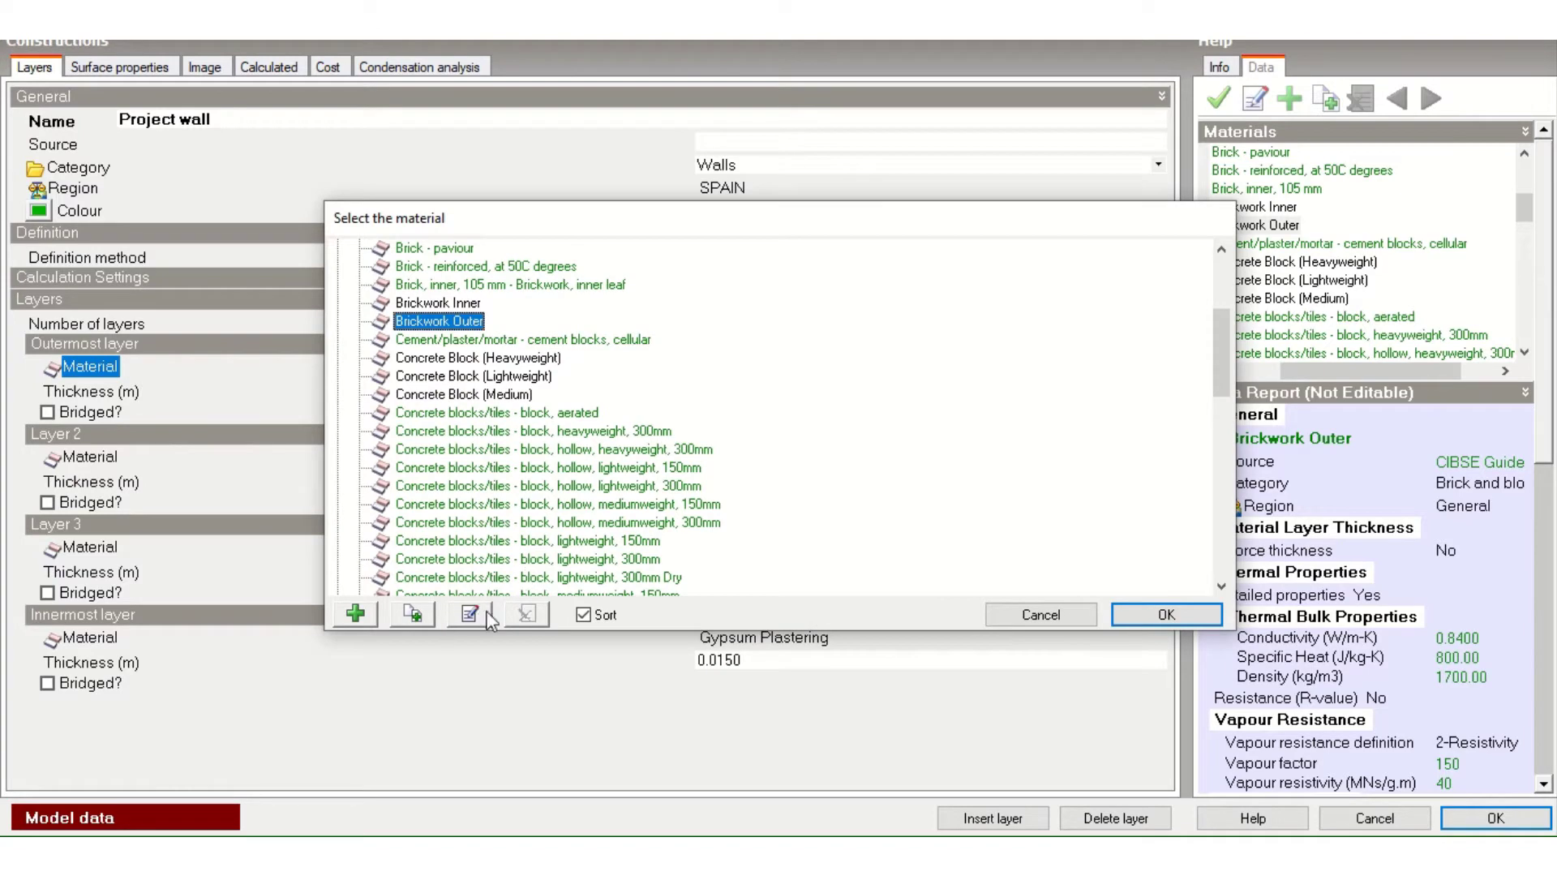
pyautogui.click(472, 613)
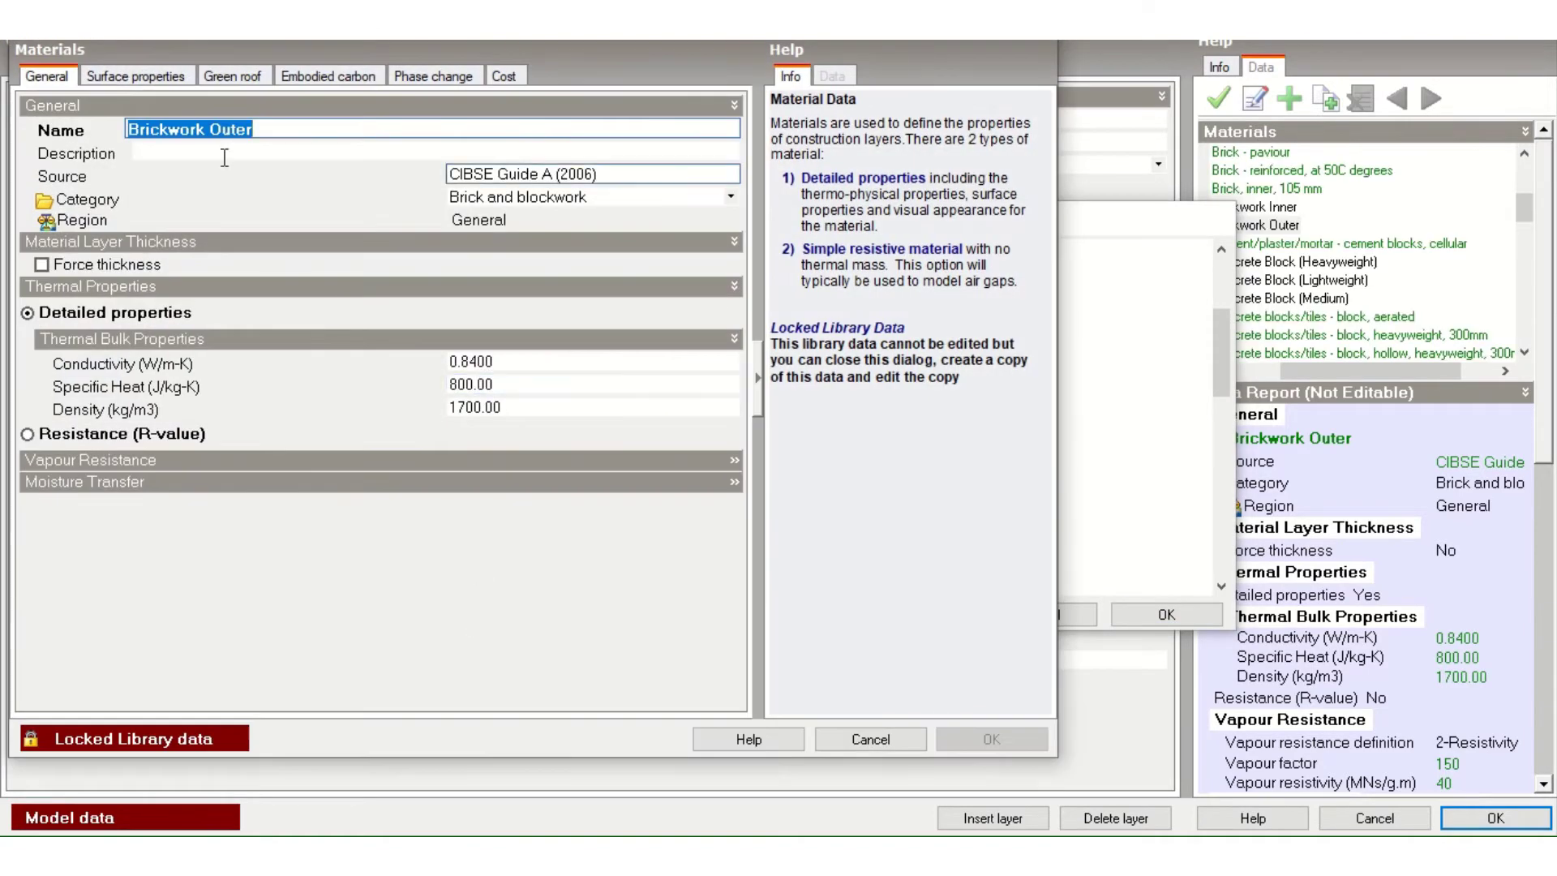
pyautogui.click(166, 79)
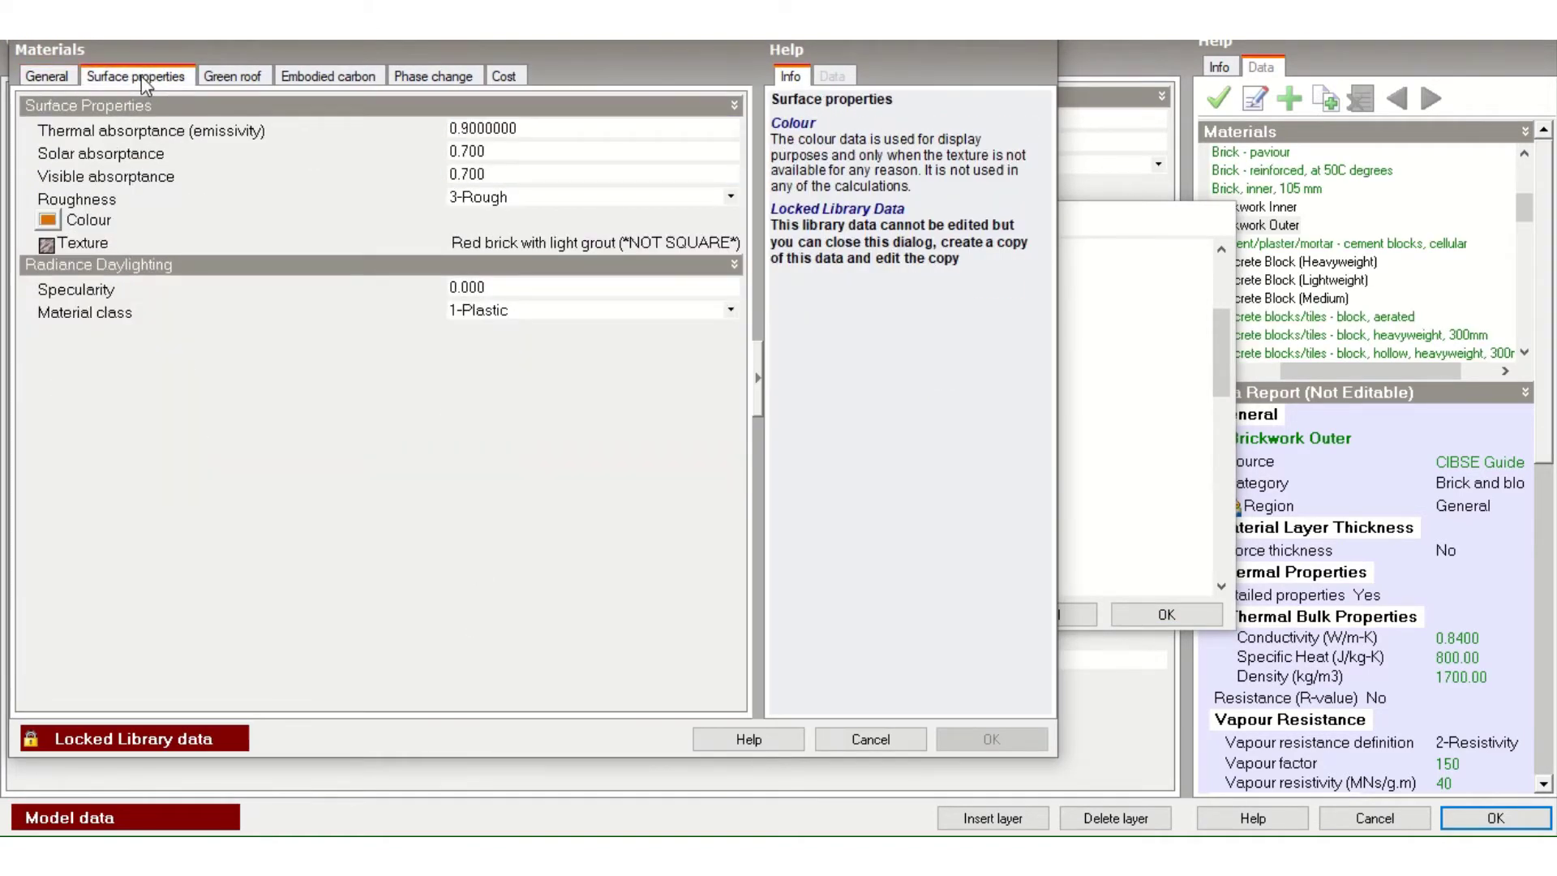
pyautogui.click(494, 175)
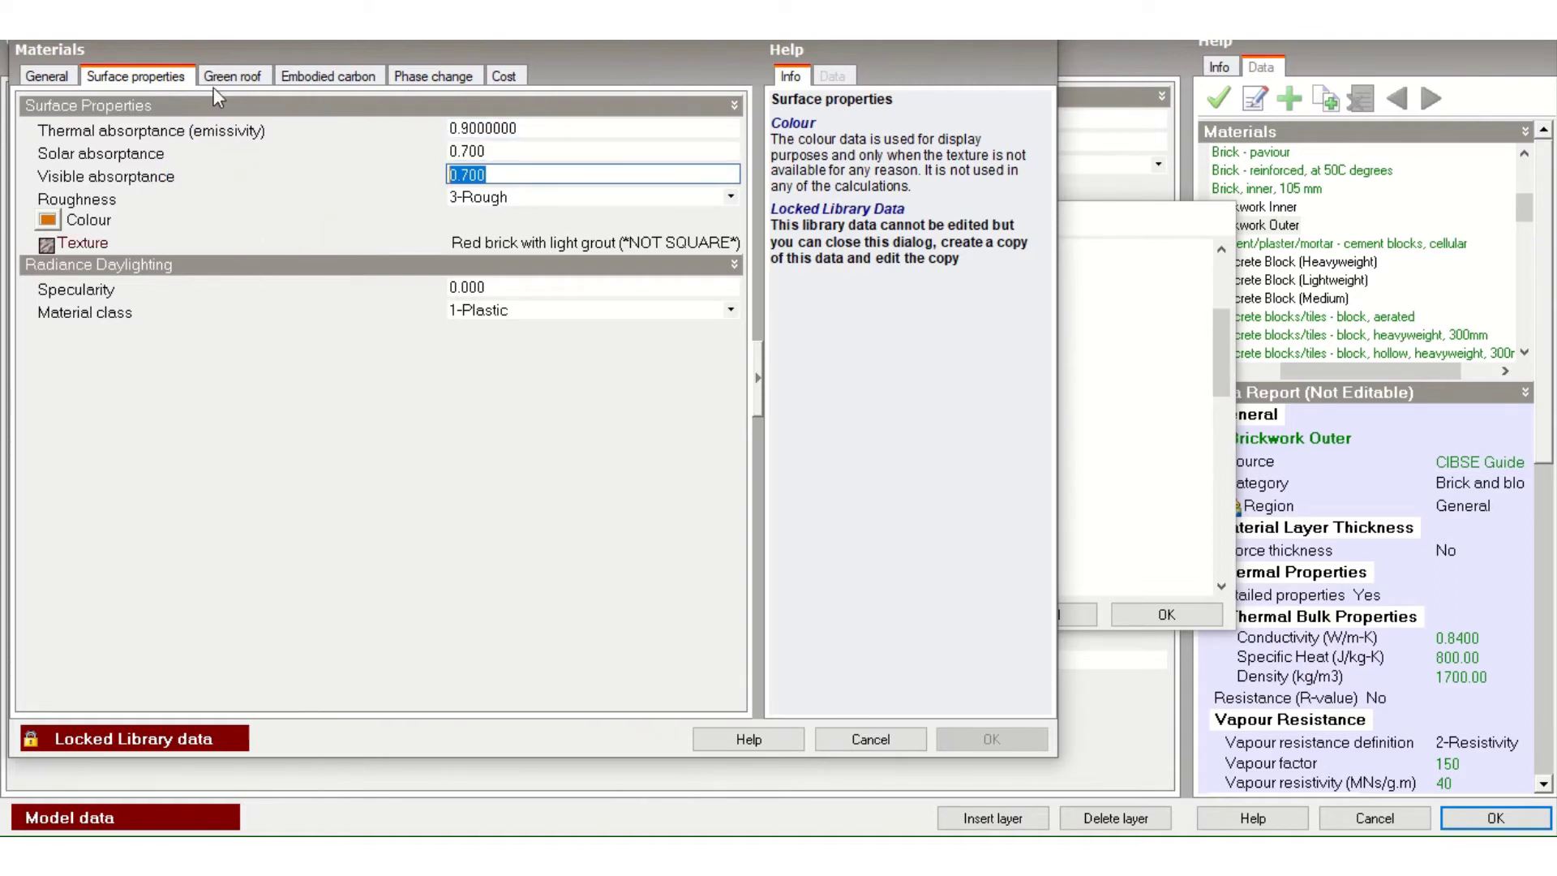
pyautogui.click(877, 740)
pyautogui.click(1054, 614)
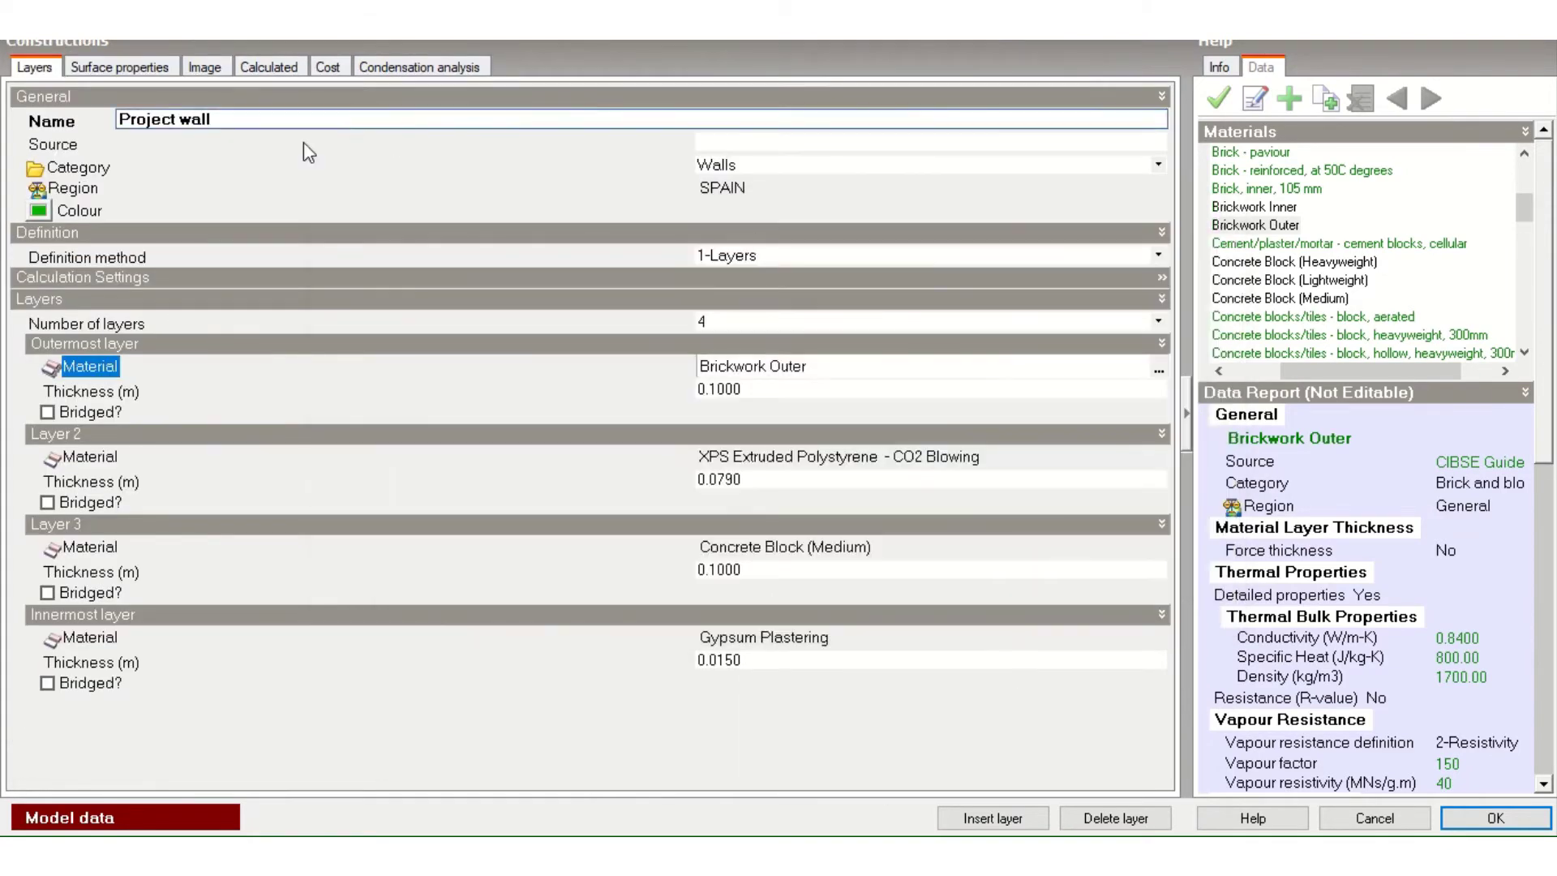
# - Cancel the Project wall edit and selection, and examine the Component Block settings, switching Shades and reflects off and back on
pyautogui.click(1409, 822)
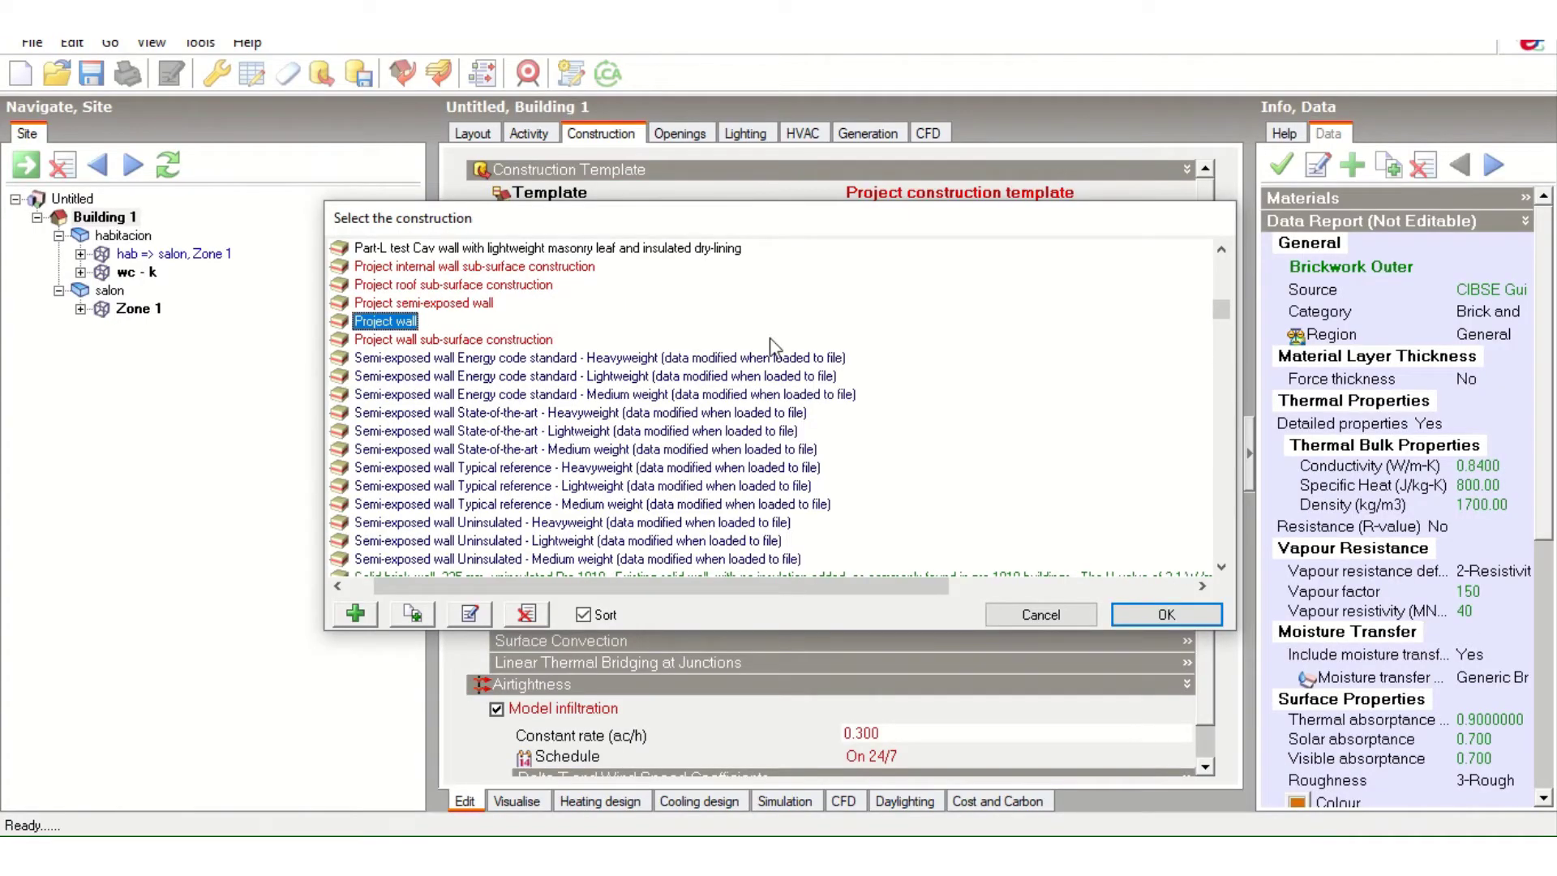
pyautogui.click(1054, 616)
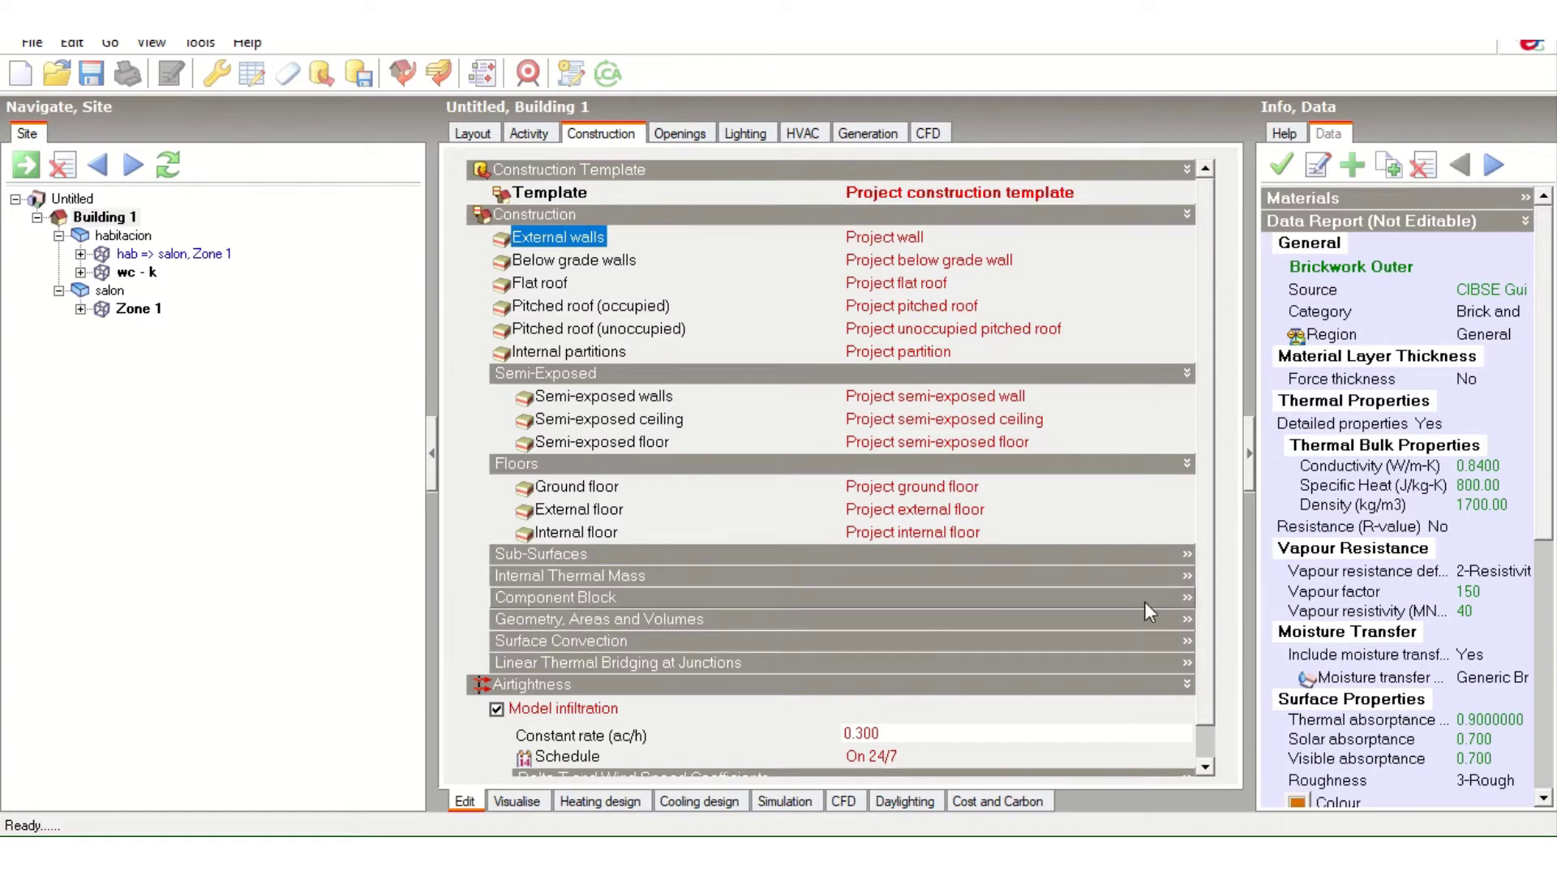
pyautogui.click(1187, 600)
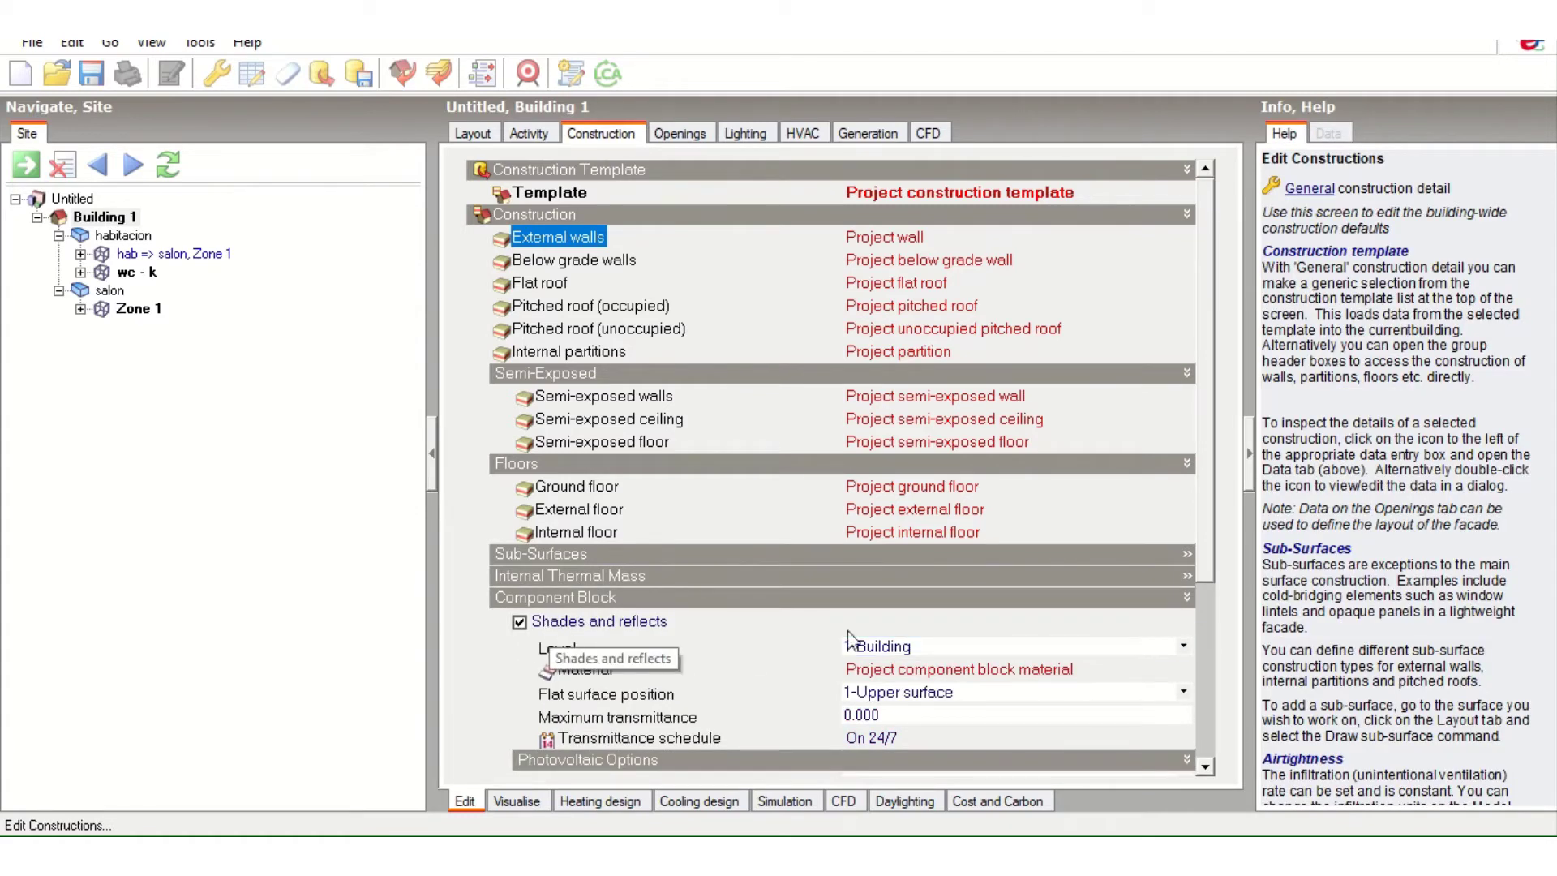
pyautogui.click(902, 647)
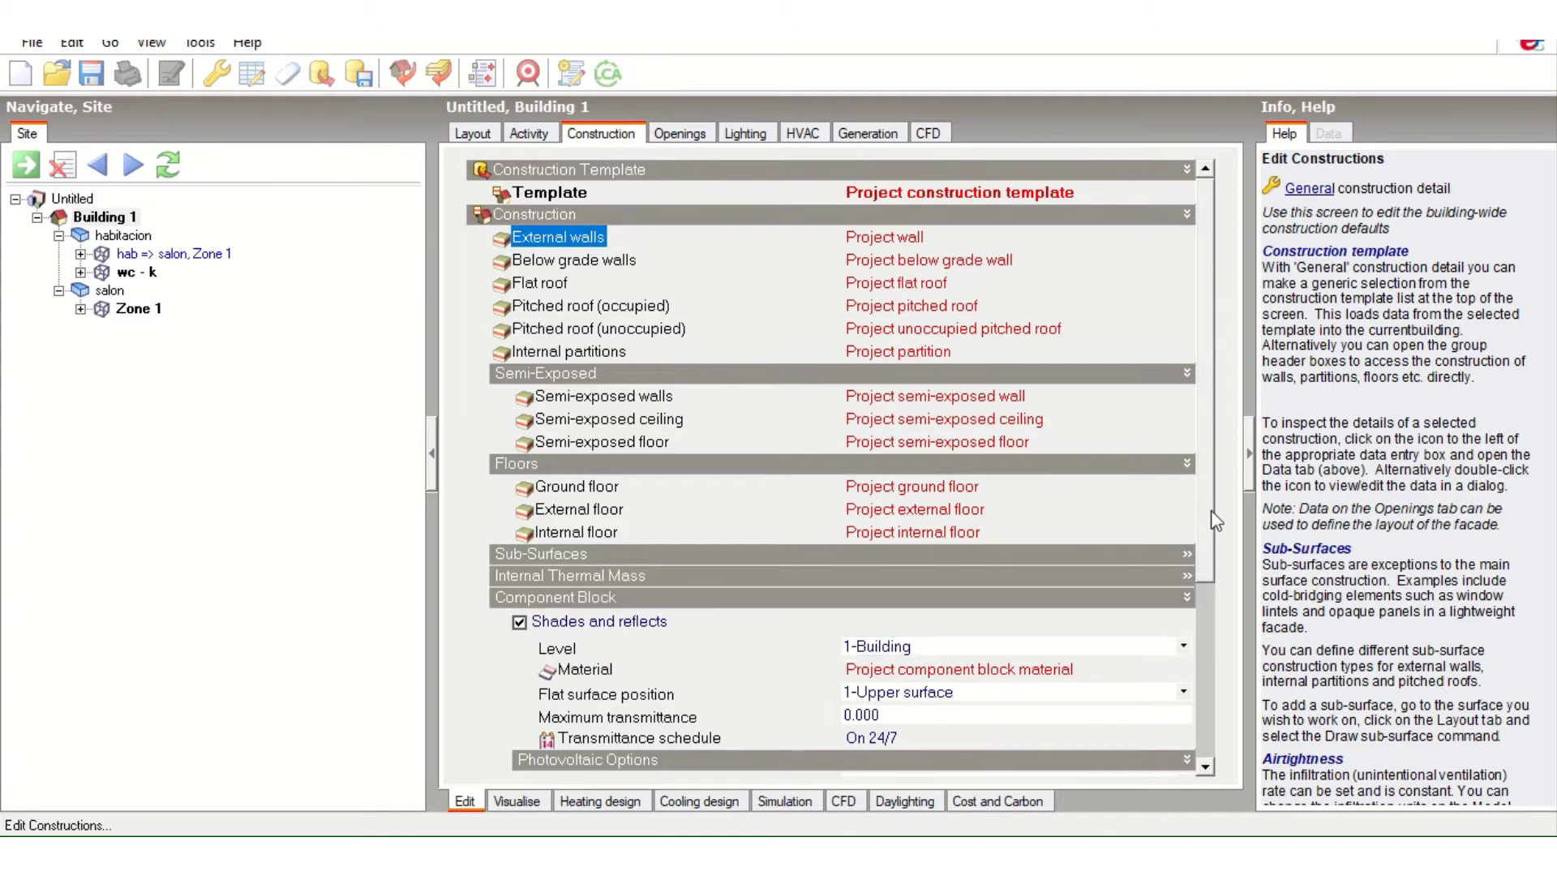
pyautogui.moveTo(1208, 497); pyautogui.dragTo(1218, 572)
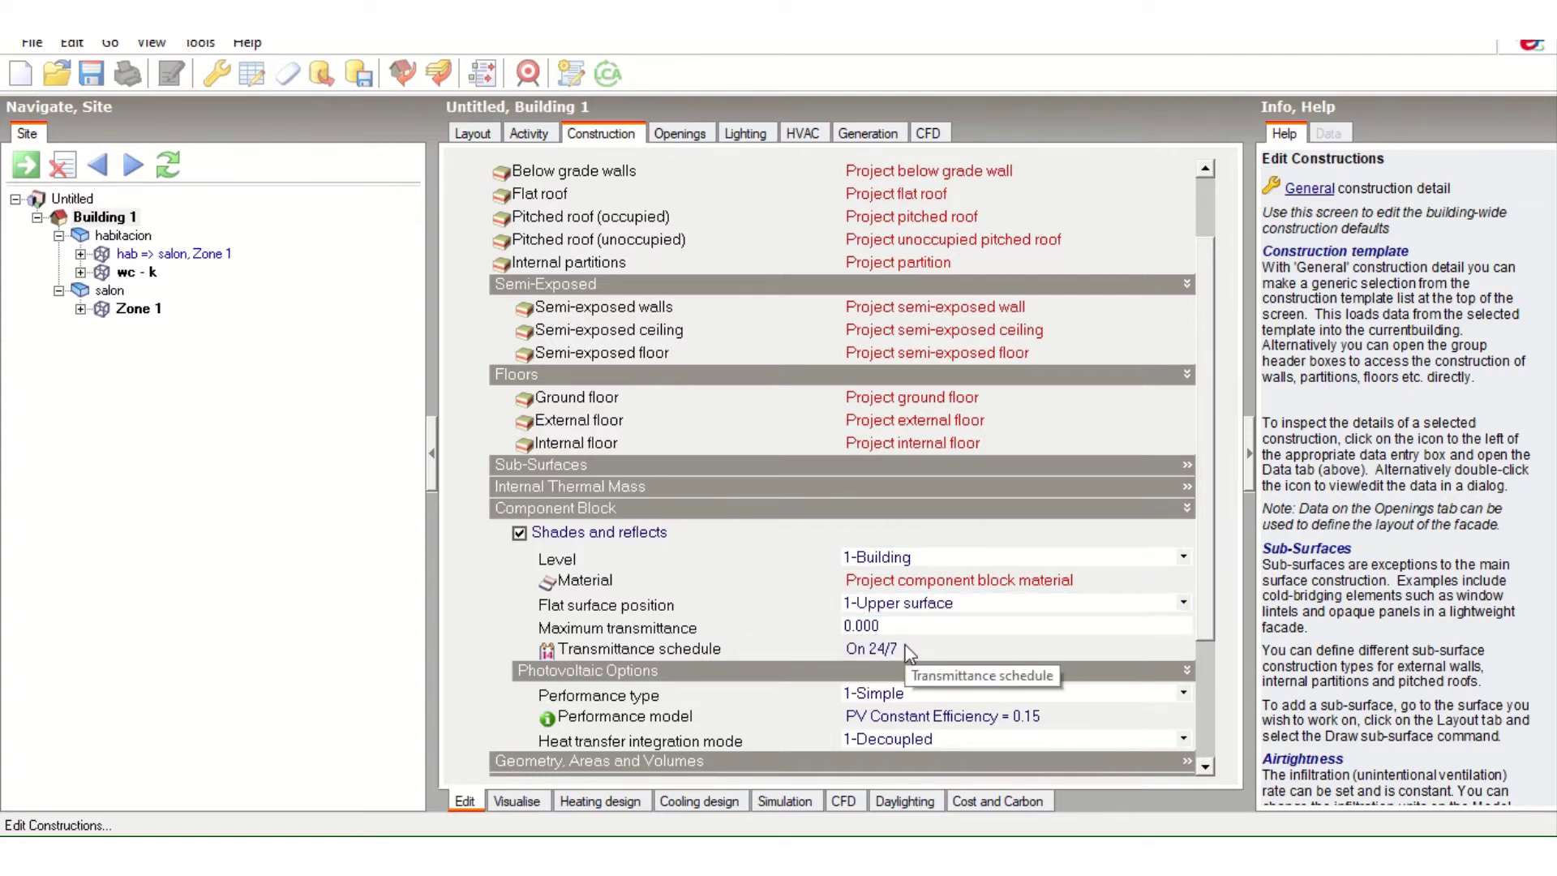
pyautogui.click(520, 535)
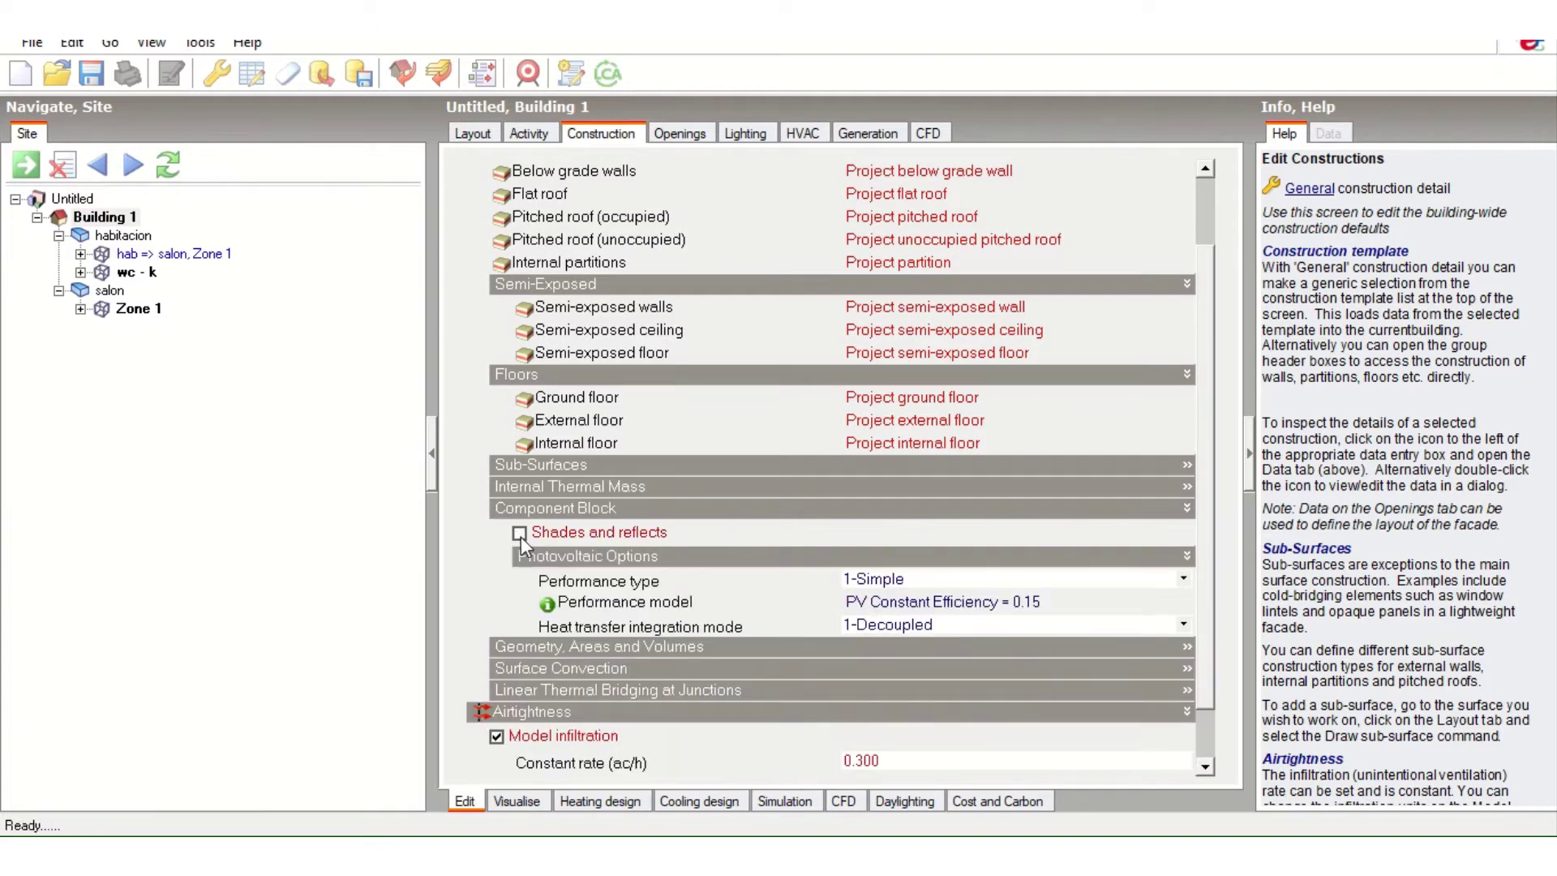
pyautogui.click(519, 535)
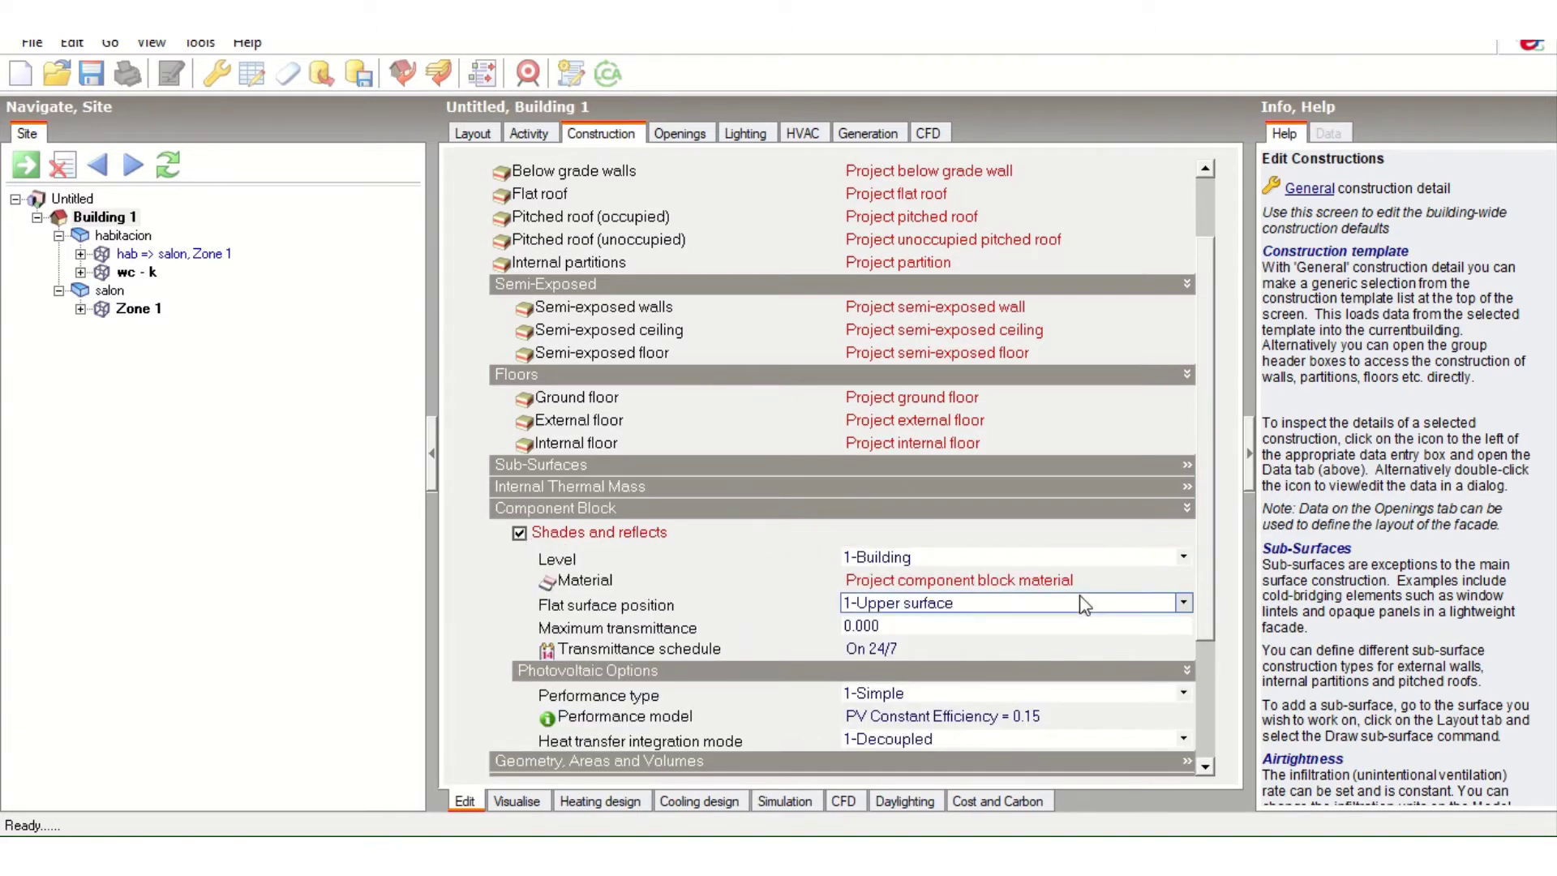
# - Inspect the Project component block material's surface properties, including solar absorptance, and cancel both the material edit and the selection
pyautogui.click(1054, 581)
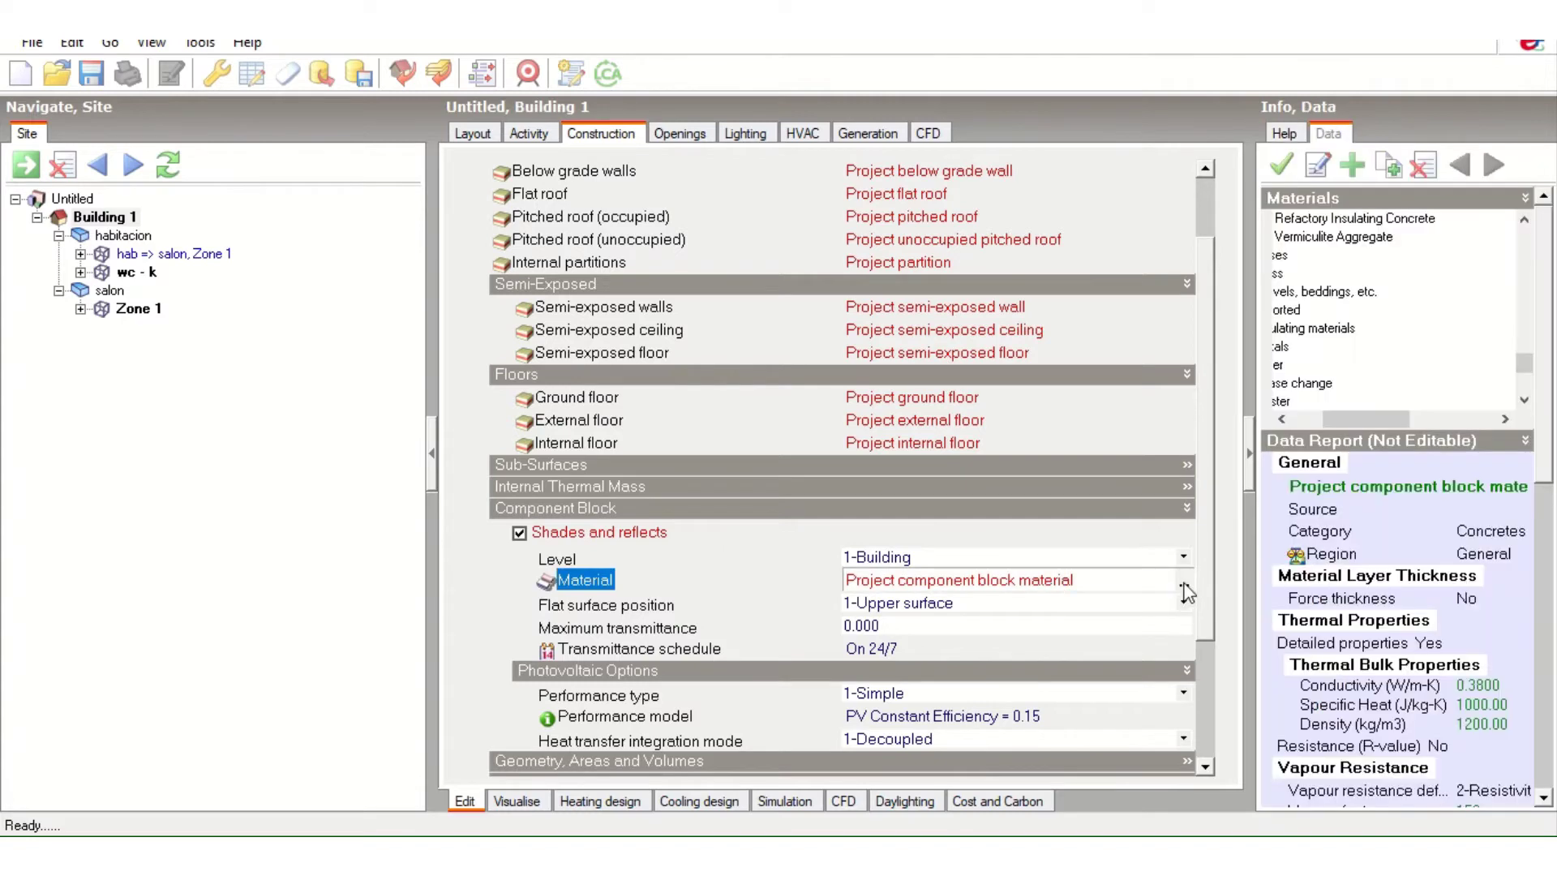
pyautogui.click(1182, 587)
pyautogui.click(470, 614)
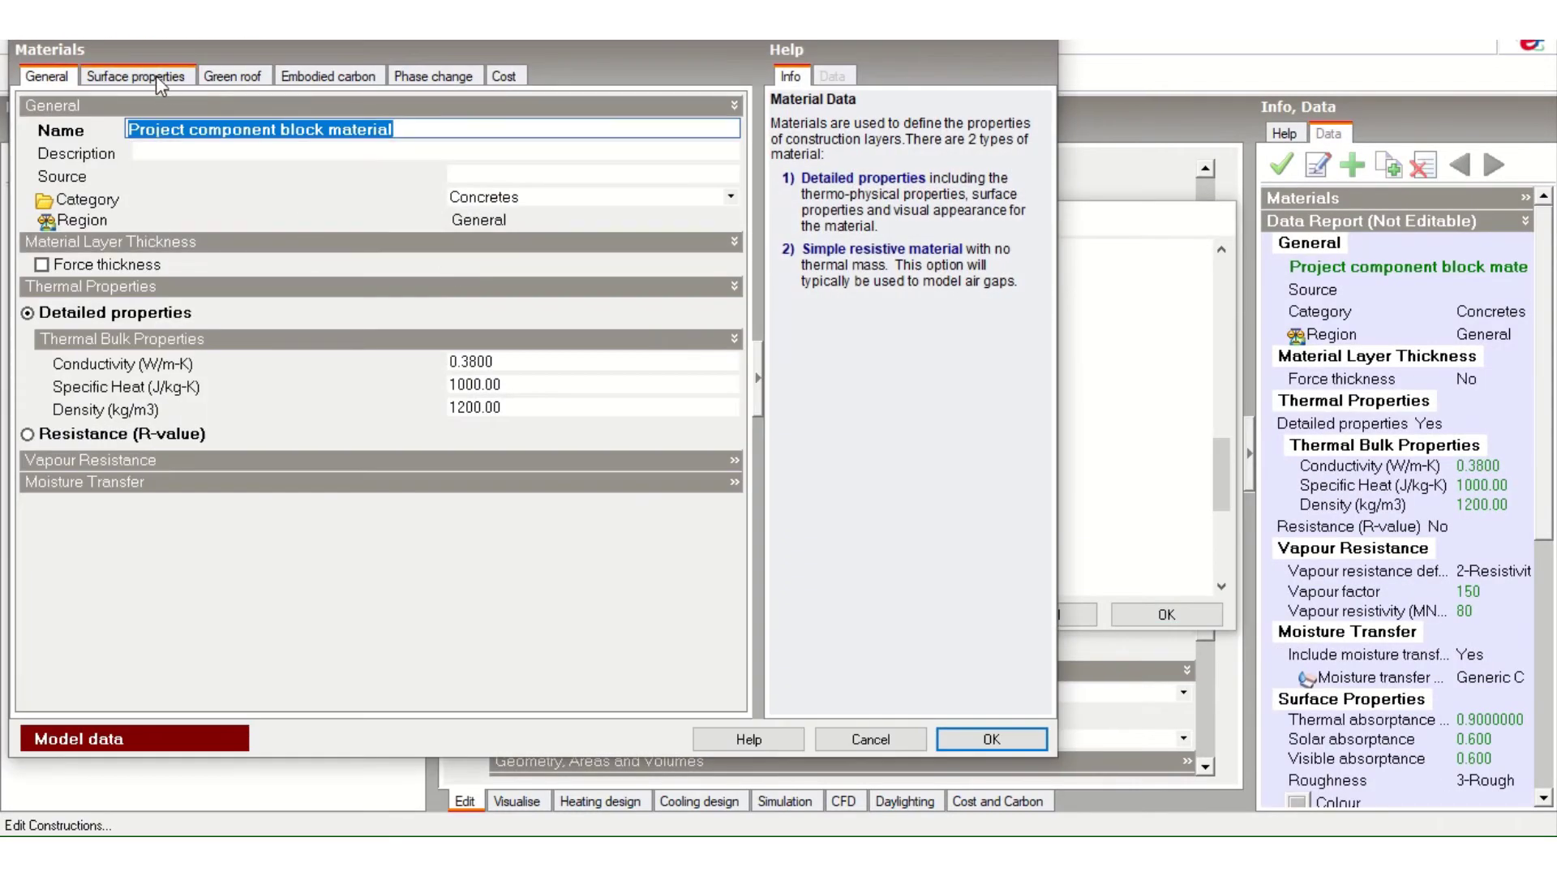
pyautogui.click(156, 75)
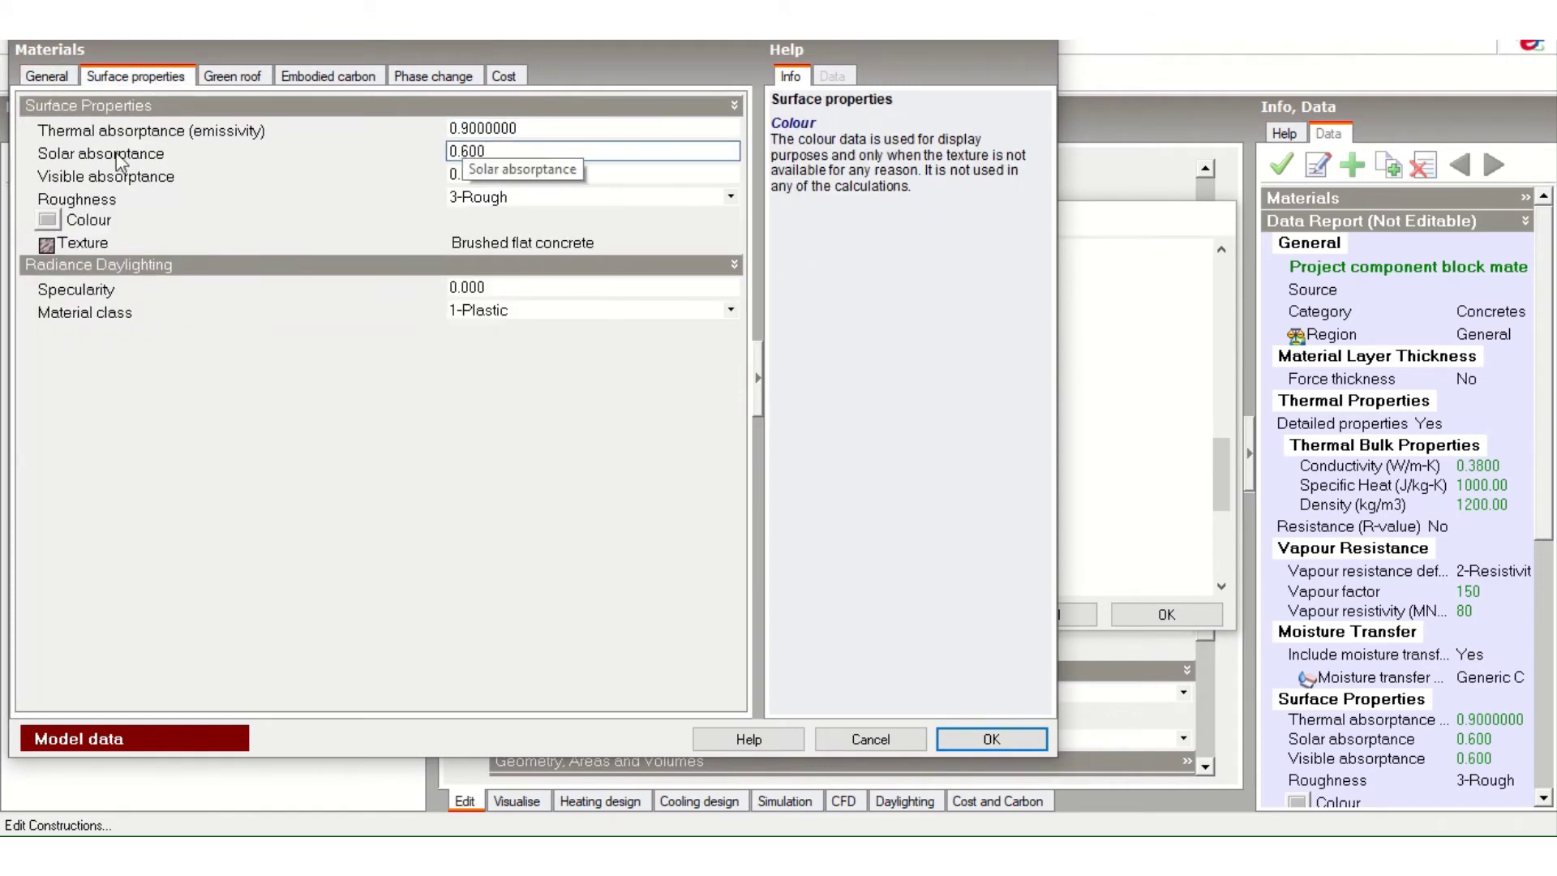
pyautogui.click(494, 152)
pyautogui.moveTo(494, 153); pyautogui.dragTo(433, 154)
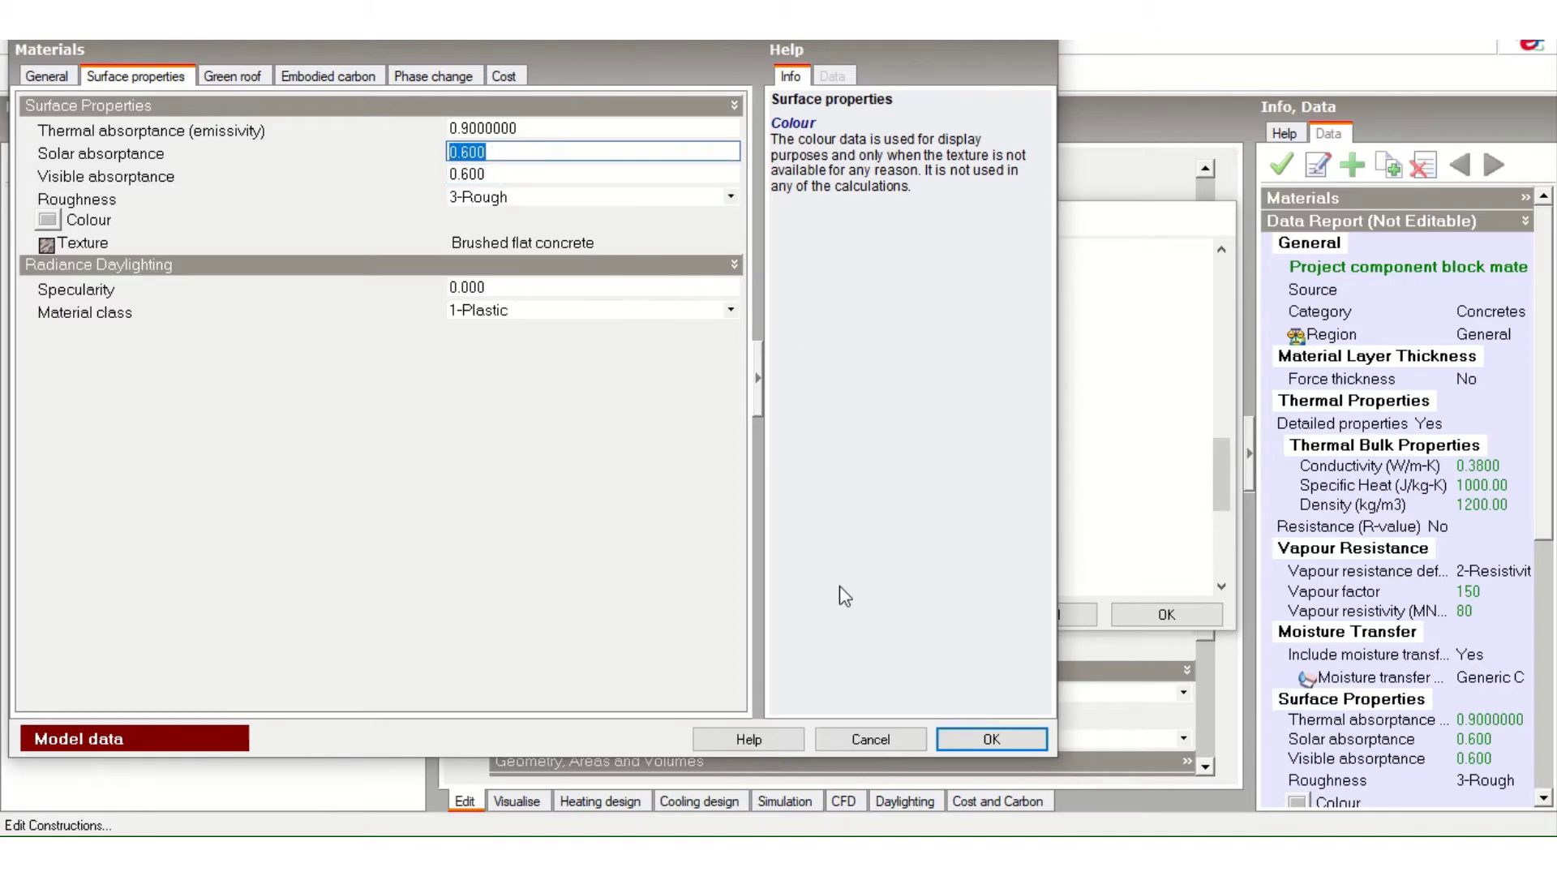
pyautogui.click(876, 739)
pyautogui.click(1041, 614)
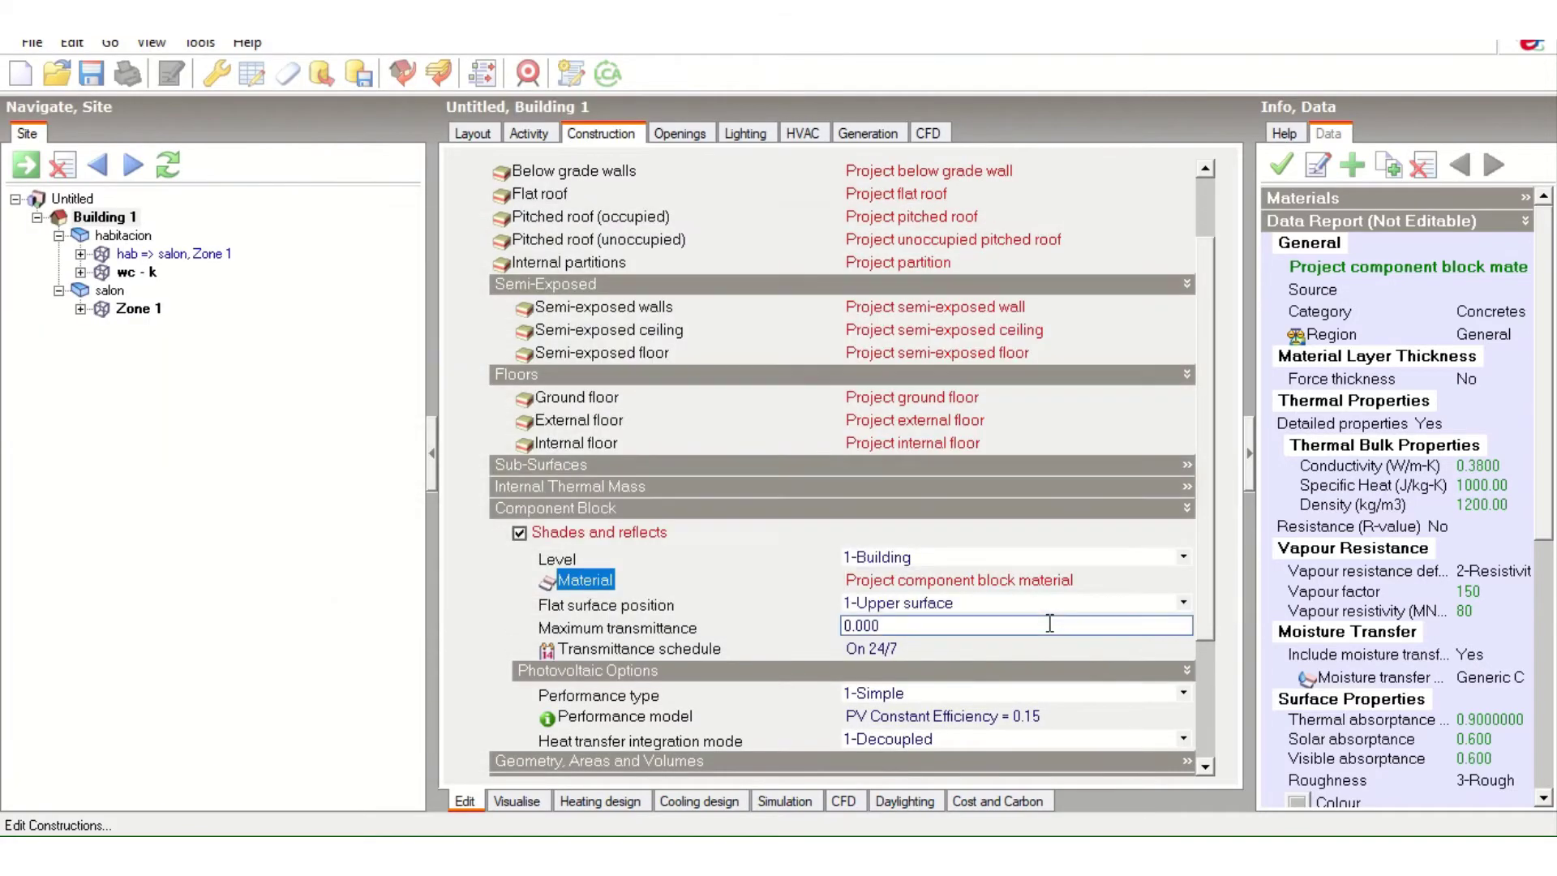
# - Return to the building layout, go up to site level and bring up the start of the site's location data
pyautogui.click(473, 134)
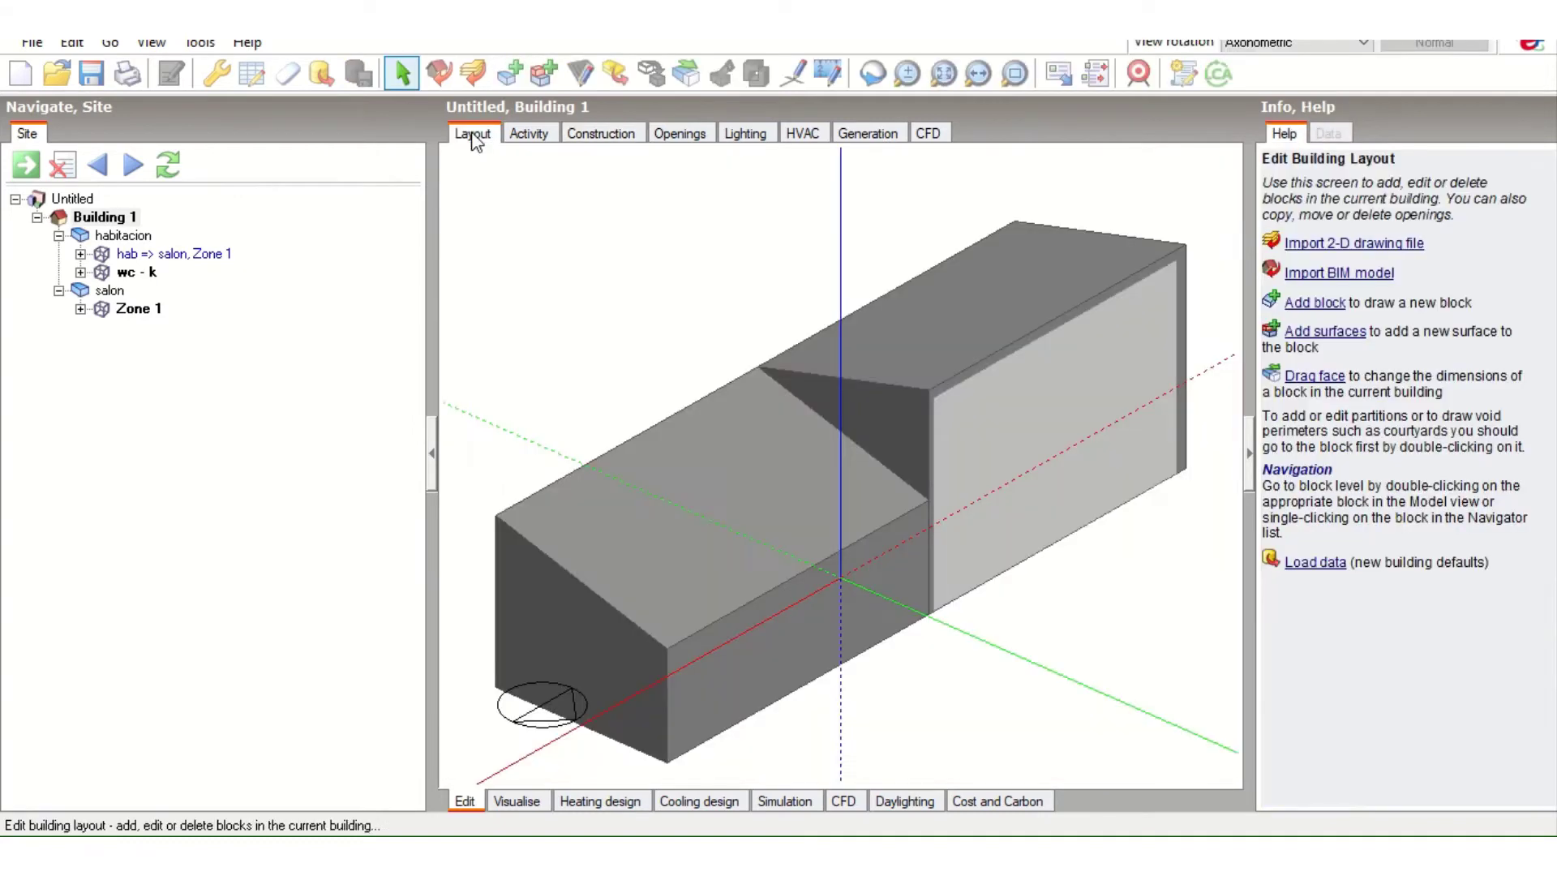
pyautogui.click(77, 202)
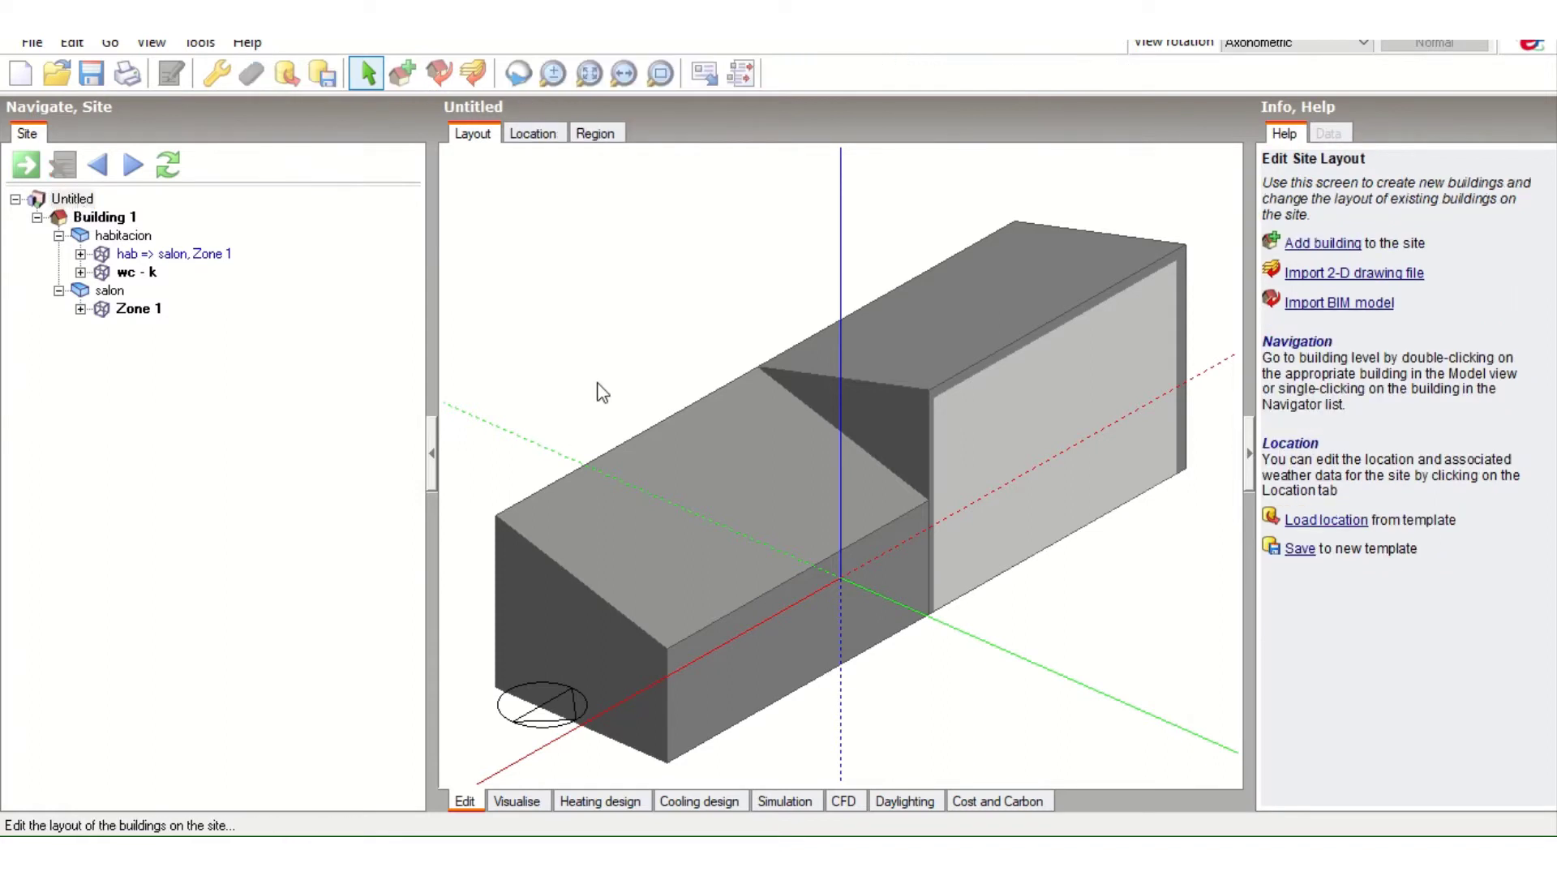
pyautogui.click(533, 133)
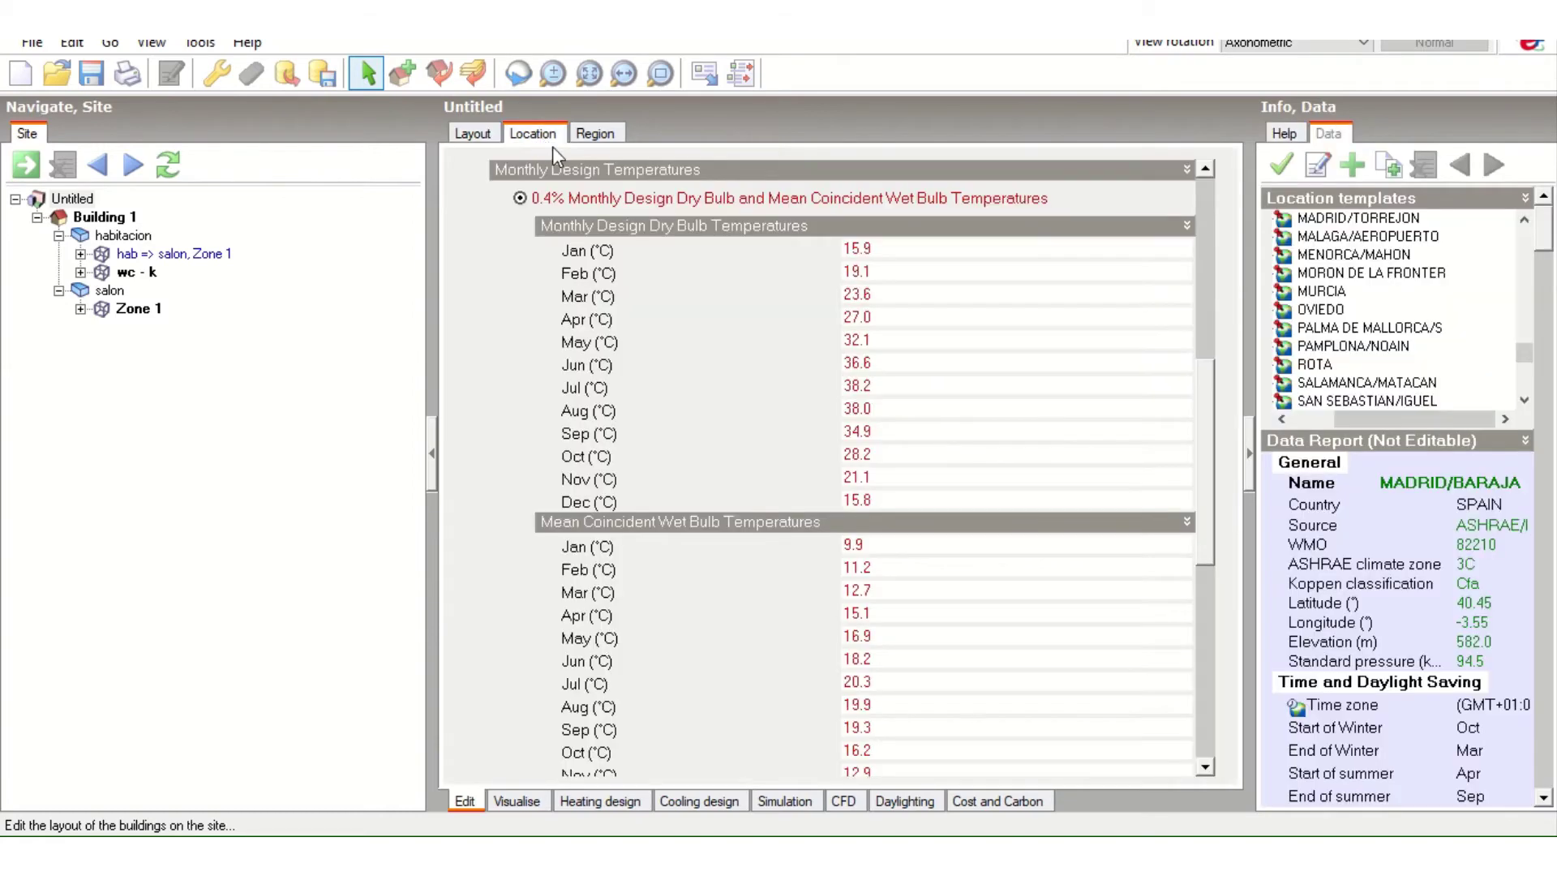
pyautogui.moveTo(1214, 496); pyautogui.dragTo(1234, 282)
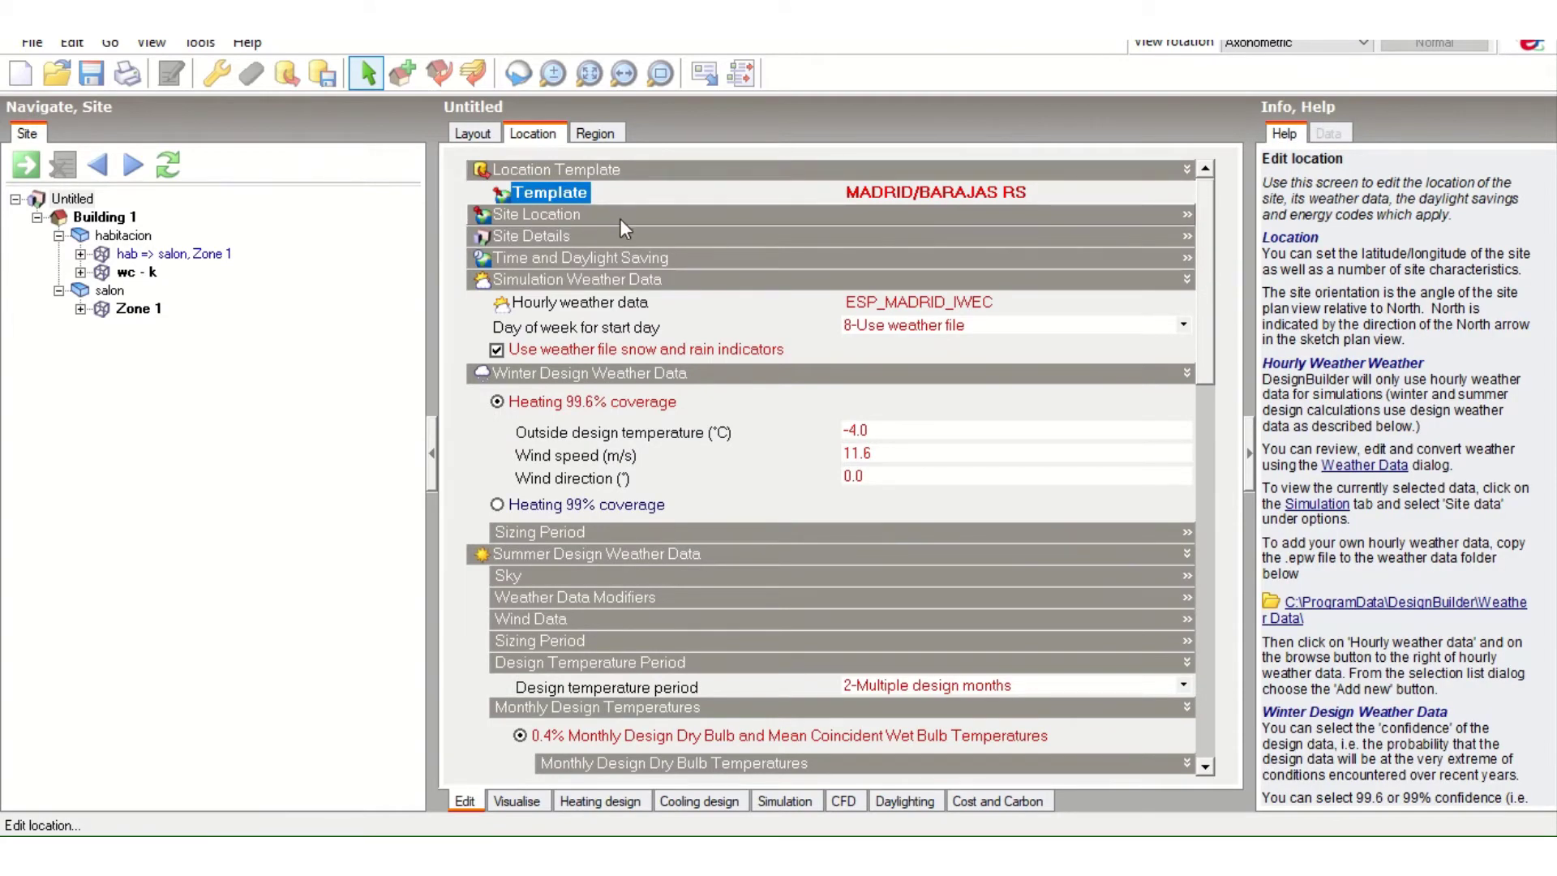
# - Examine the ground's surface solar and visible reflectance in the Surface Reflection settings of the Site Details
pyautogui.click(1187, 237)
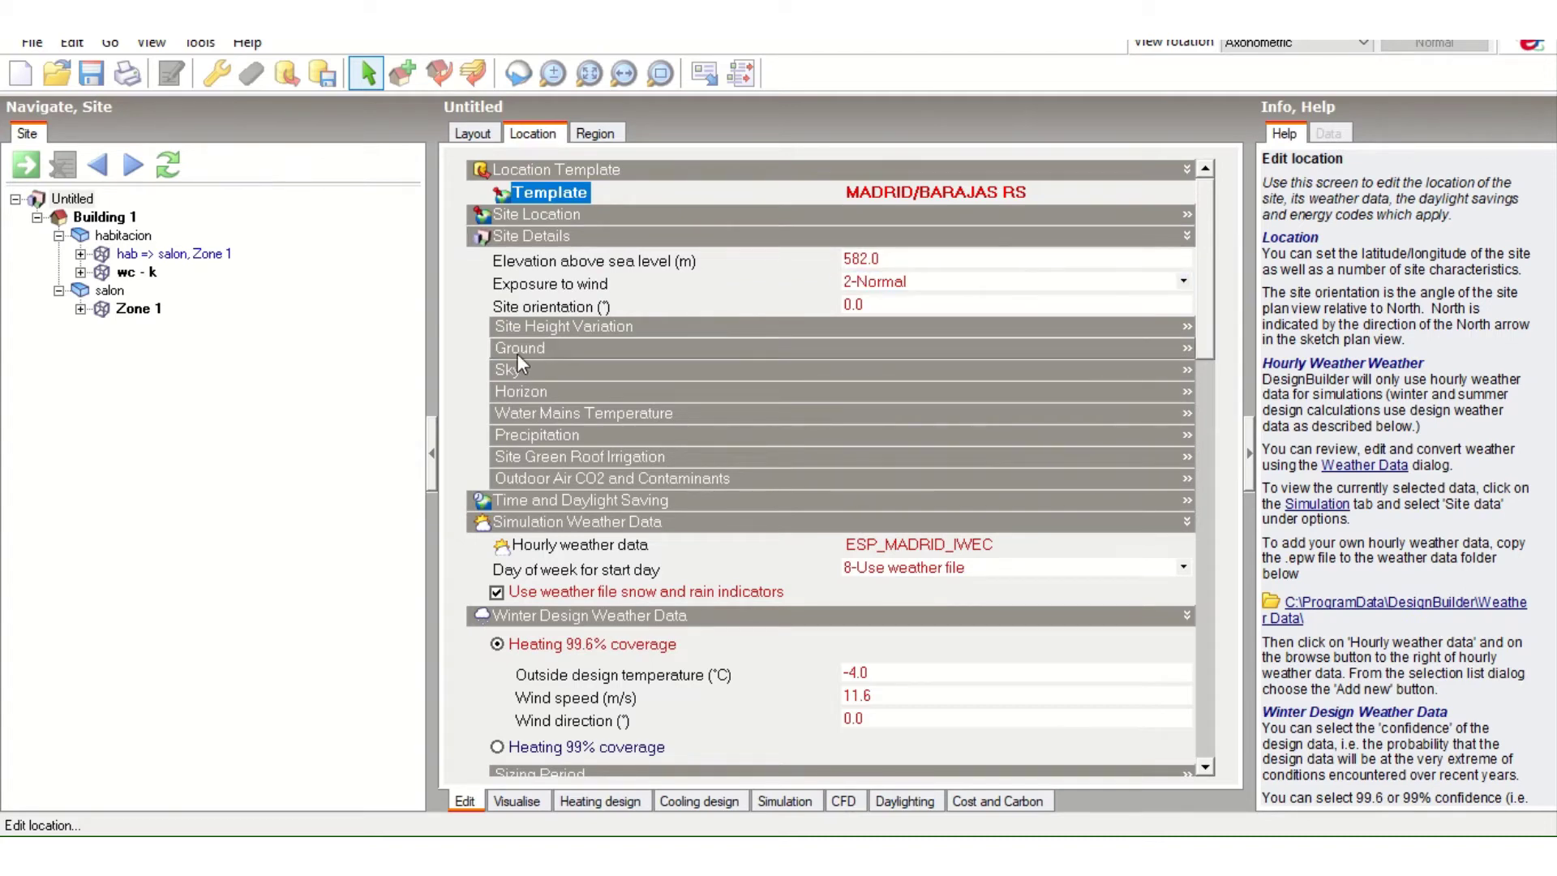
pyautogui.click(1186, 348)
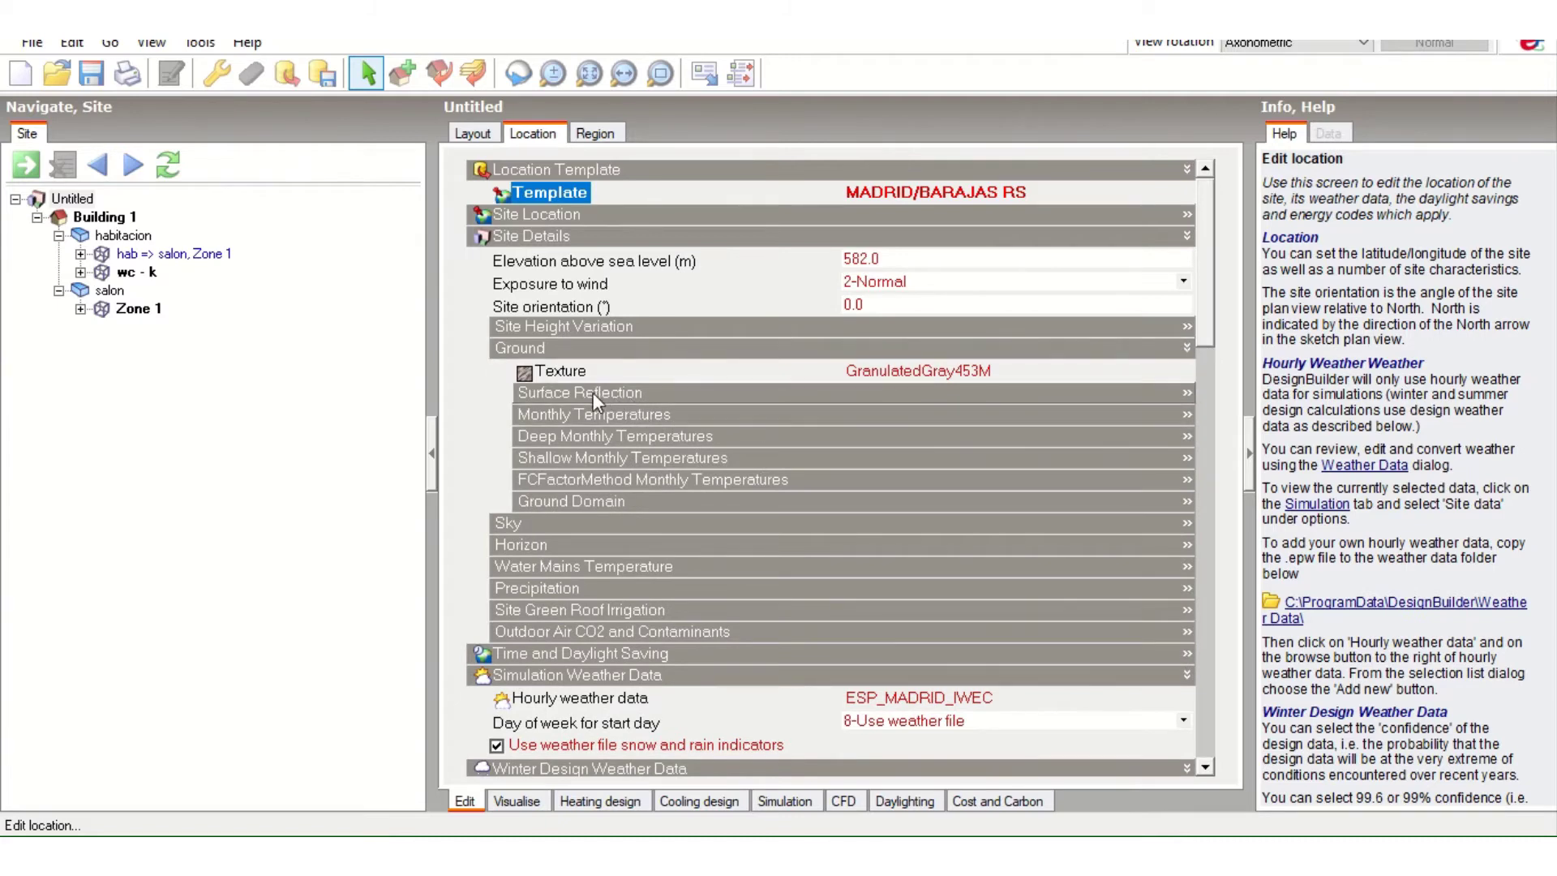
pyautogui.click(1186, 393)
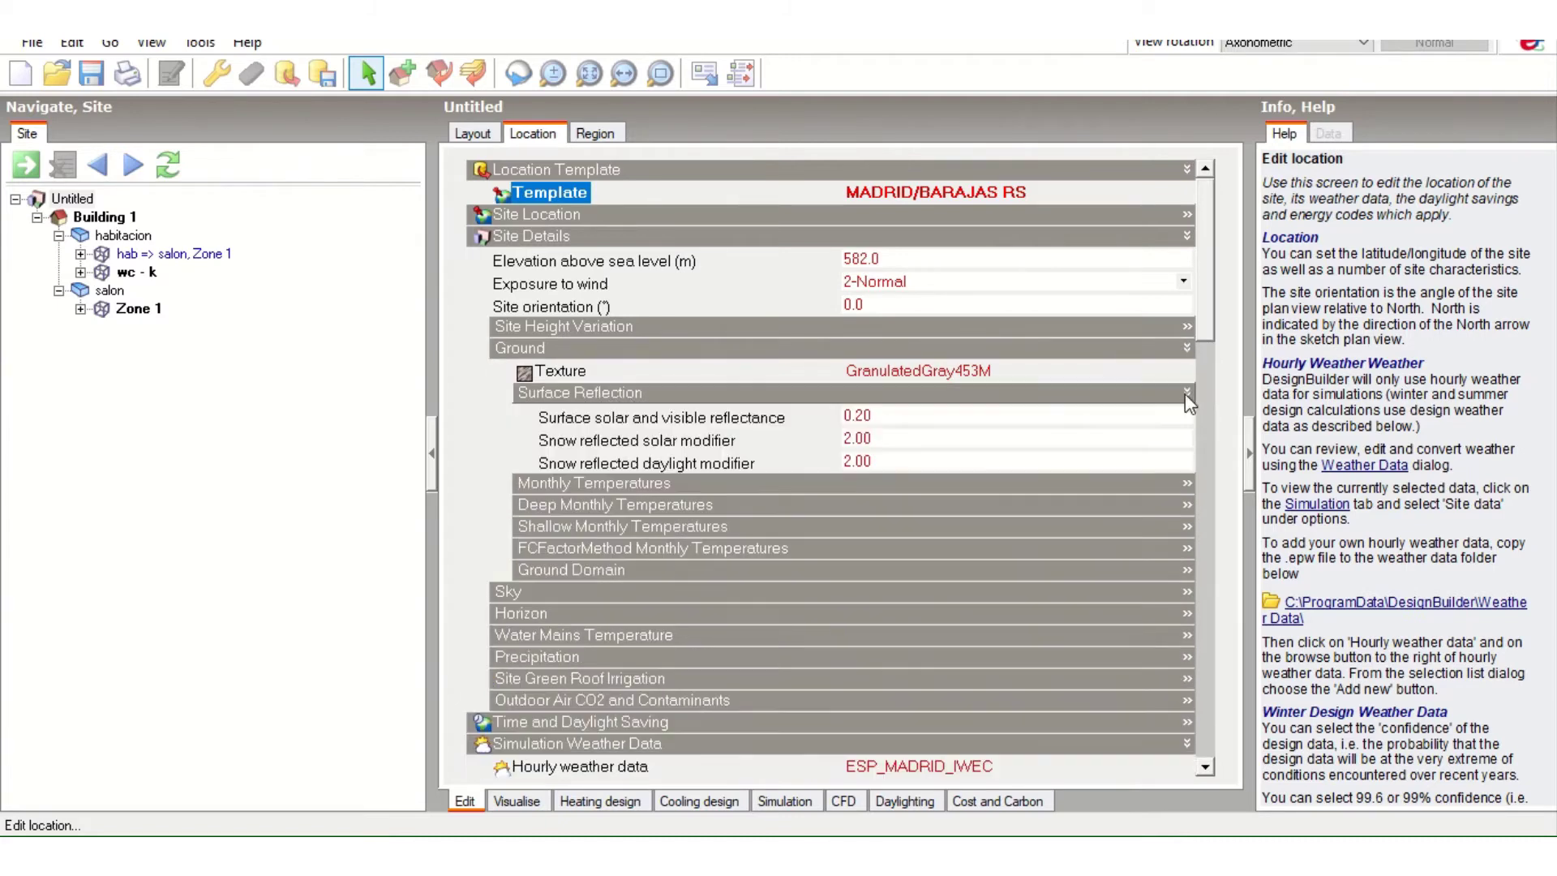
pyautogui.click(724, 418)
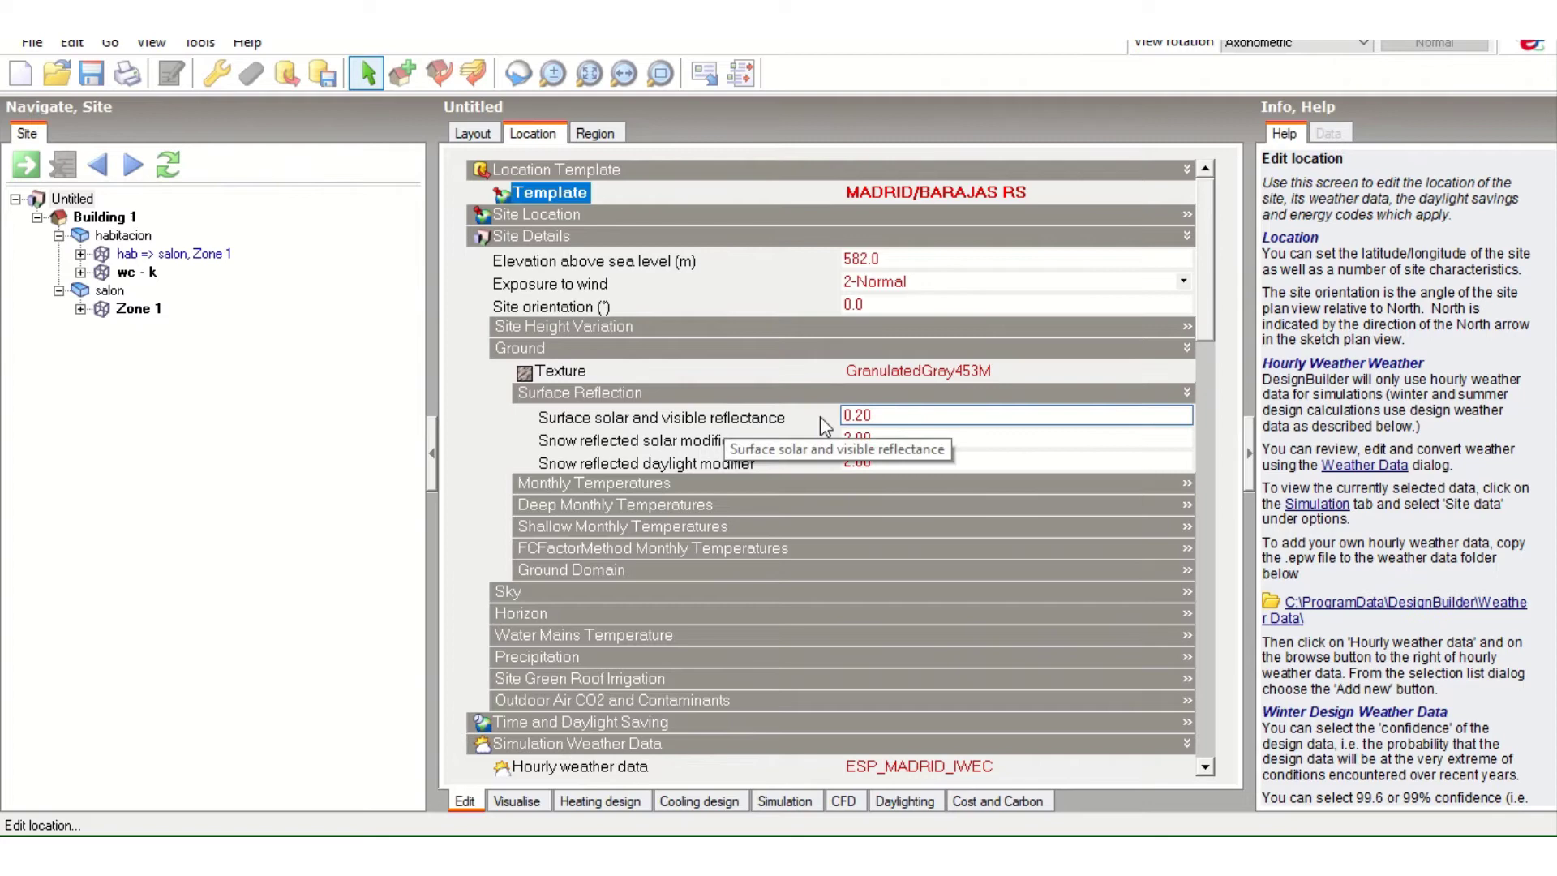
pyautogui.doubleClick(880, 417)
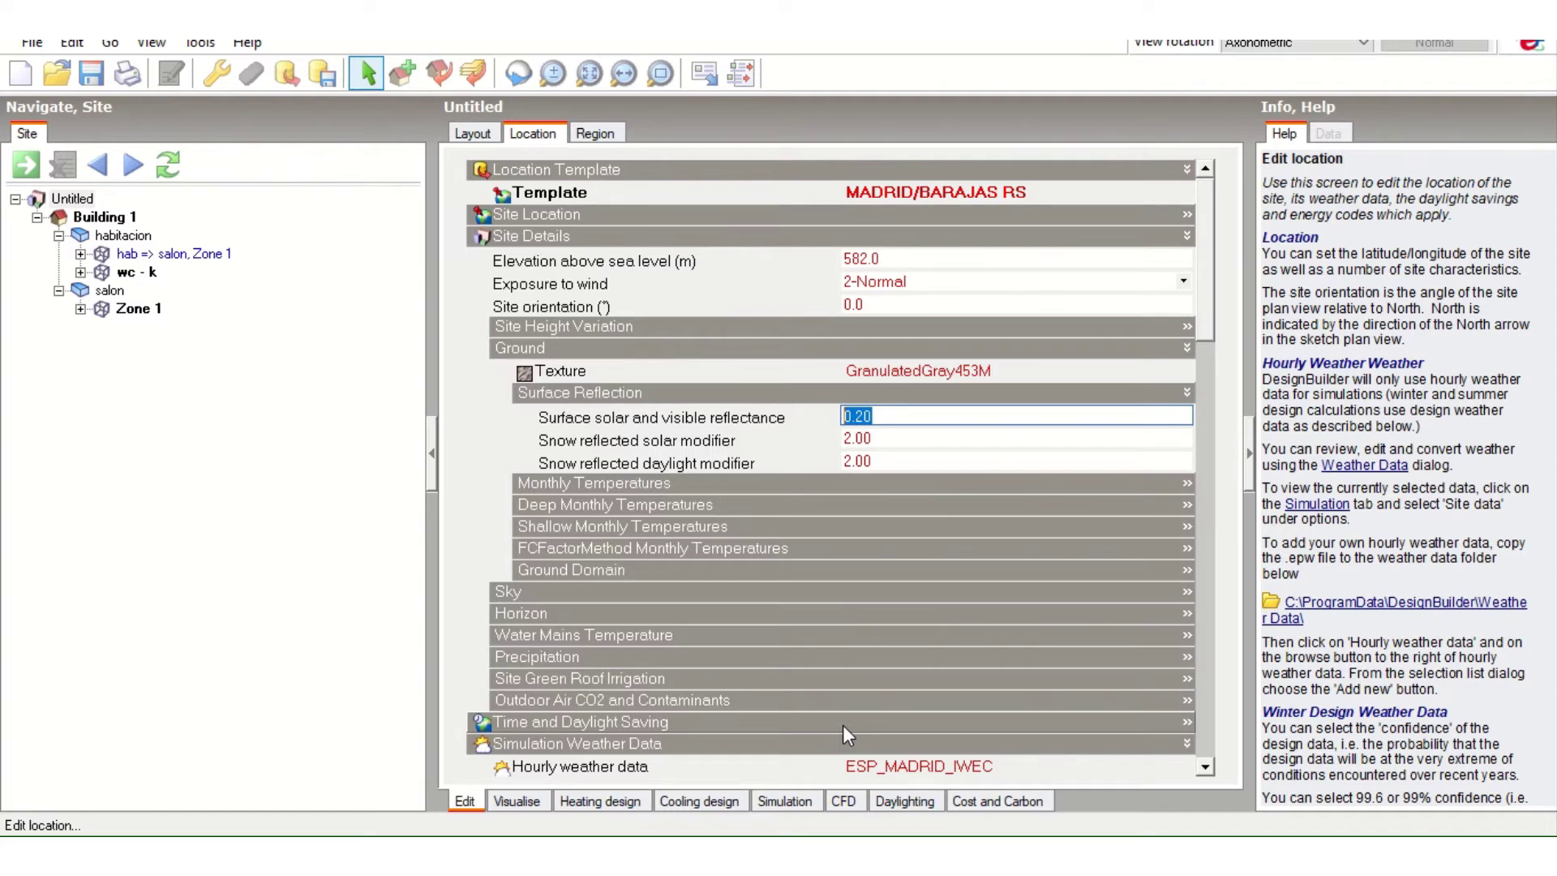
# - Return to the site layout, select Building 1 and open the calculation options for its illuminance daylighting simulation
pyautogui.click(473, 136)
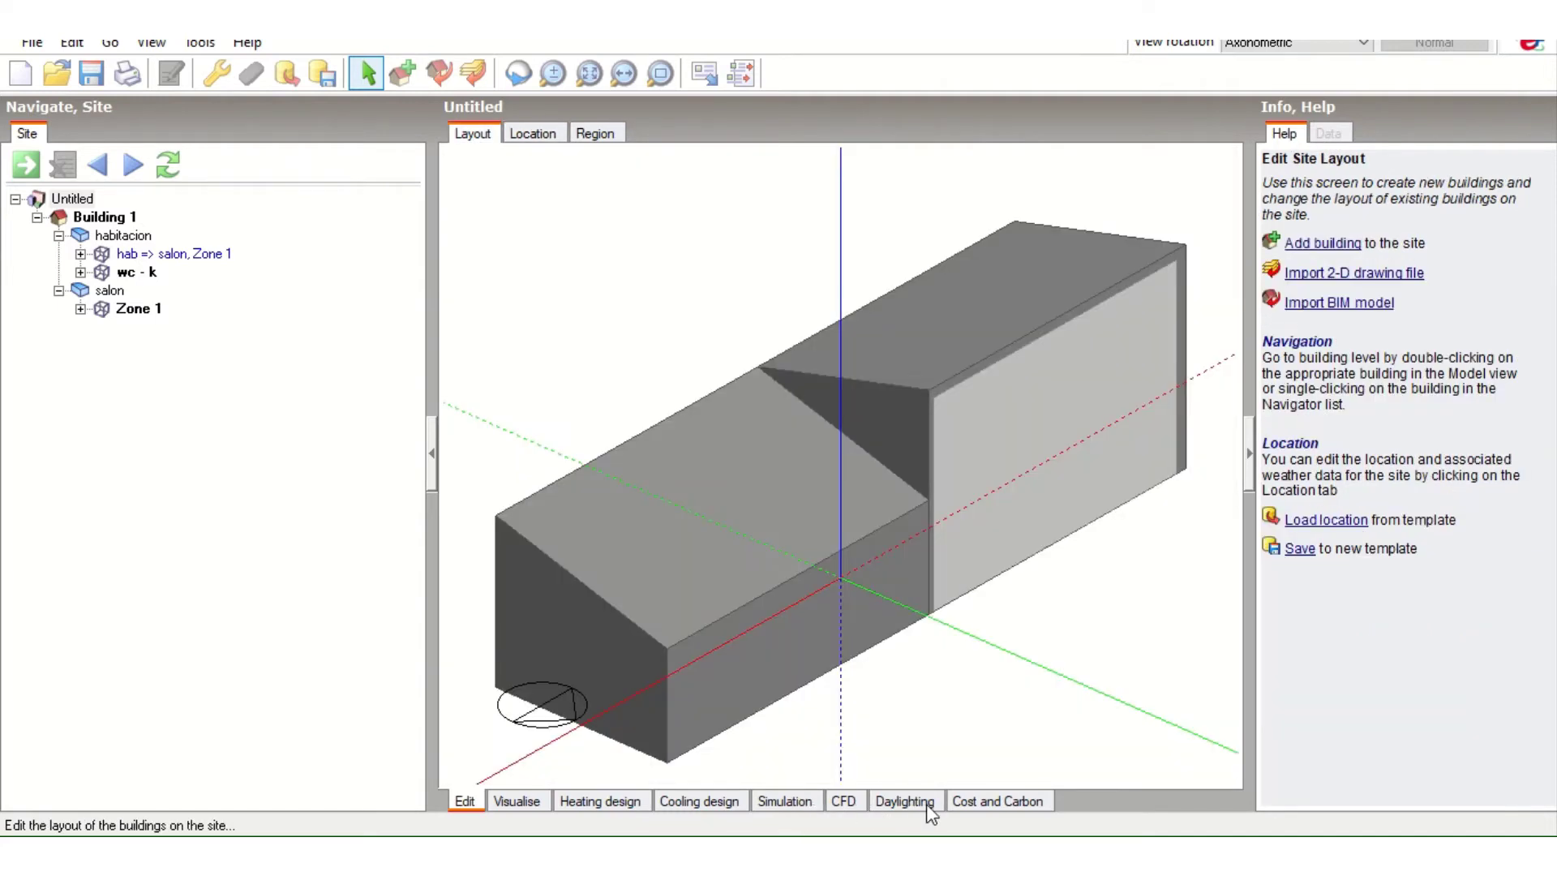
pyautogui.click(116, 219)
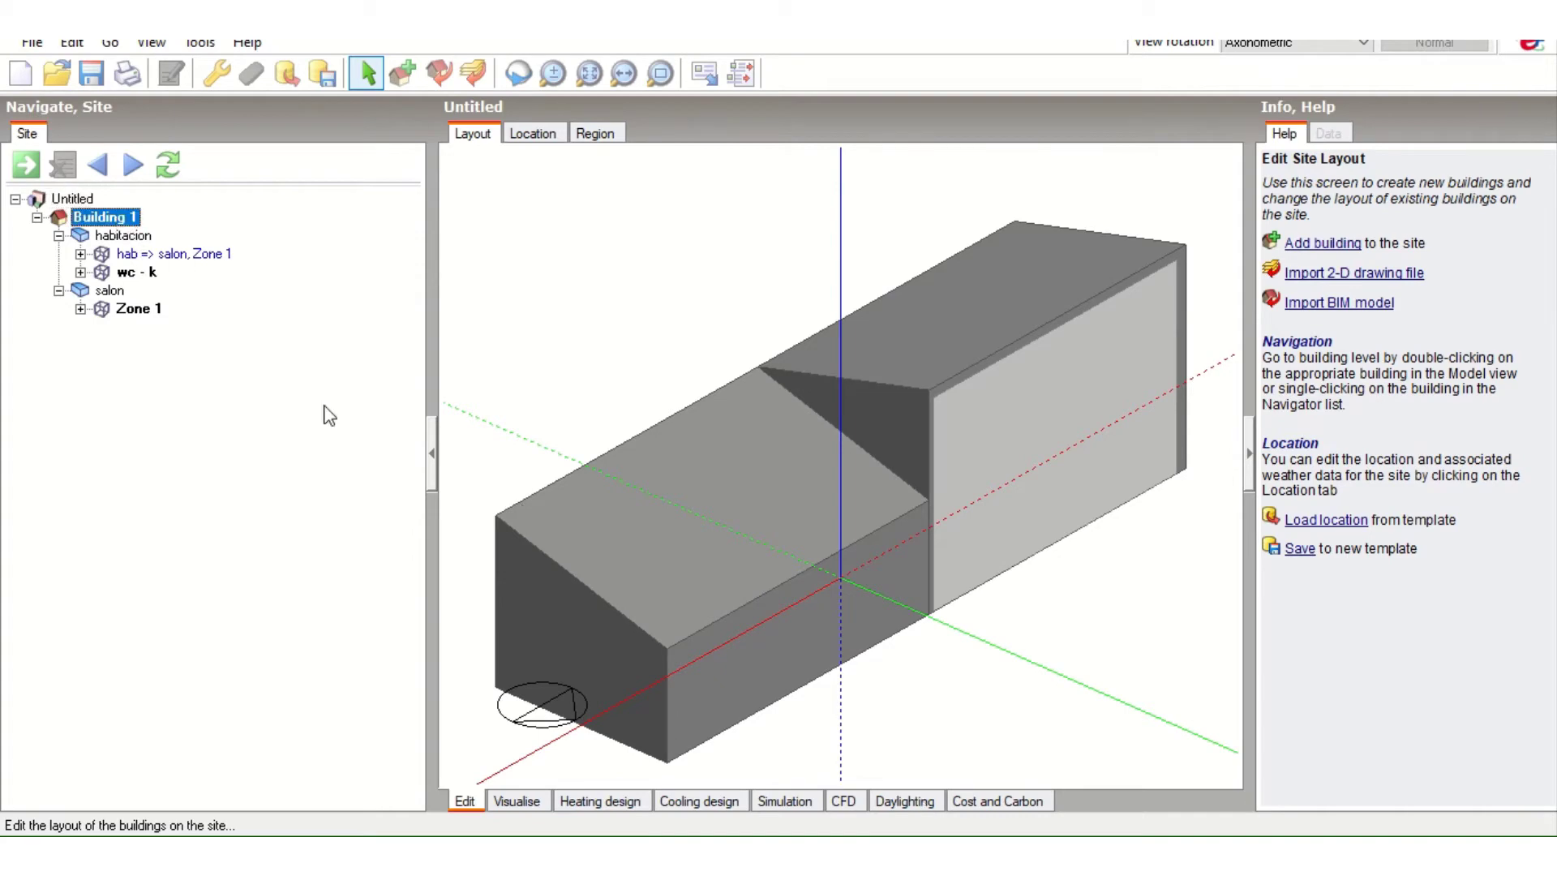
pyautogui.click(904, 801)
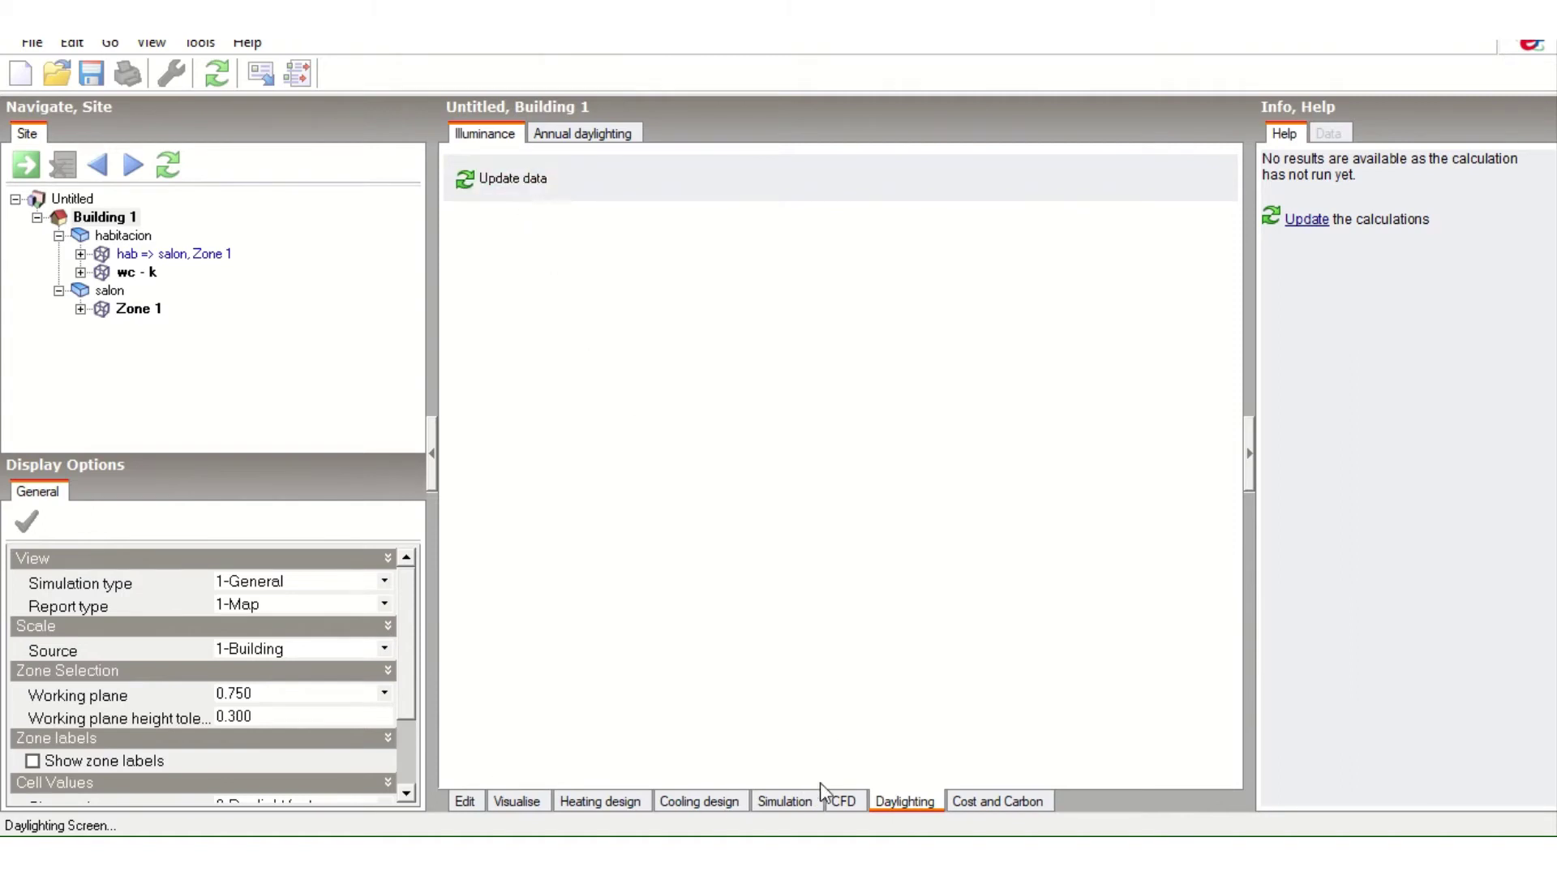
pyautogui.click(539, 183)
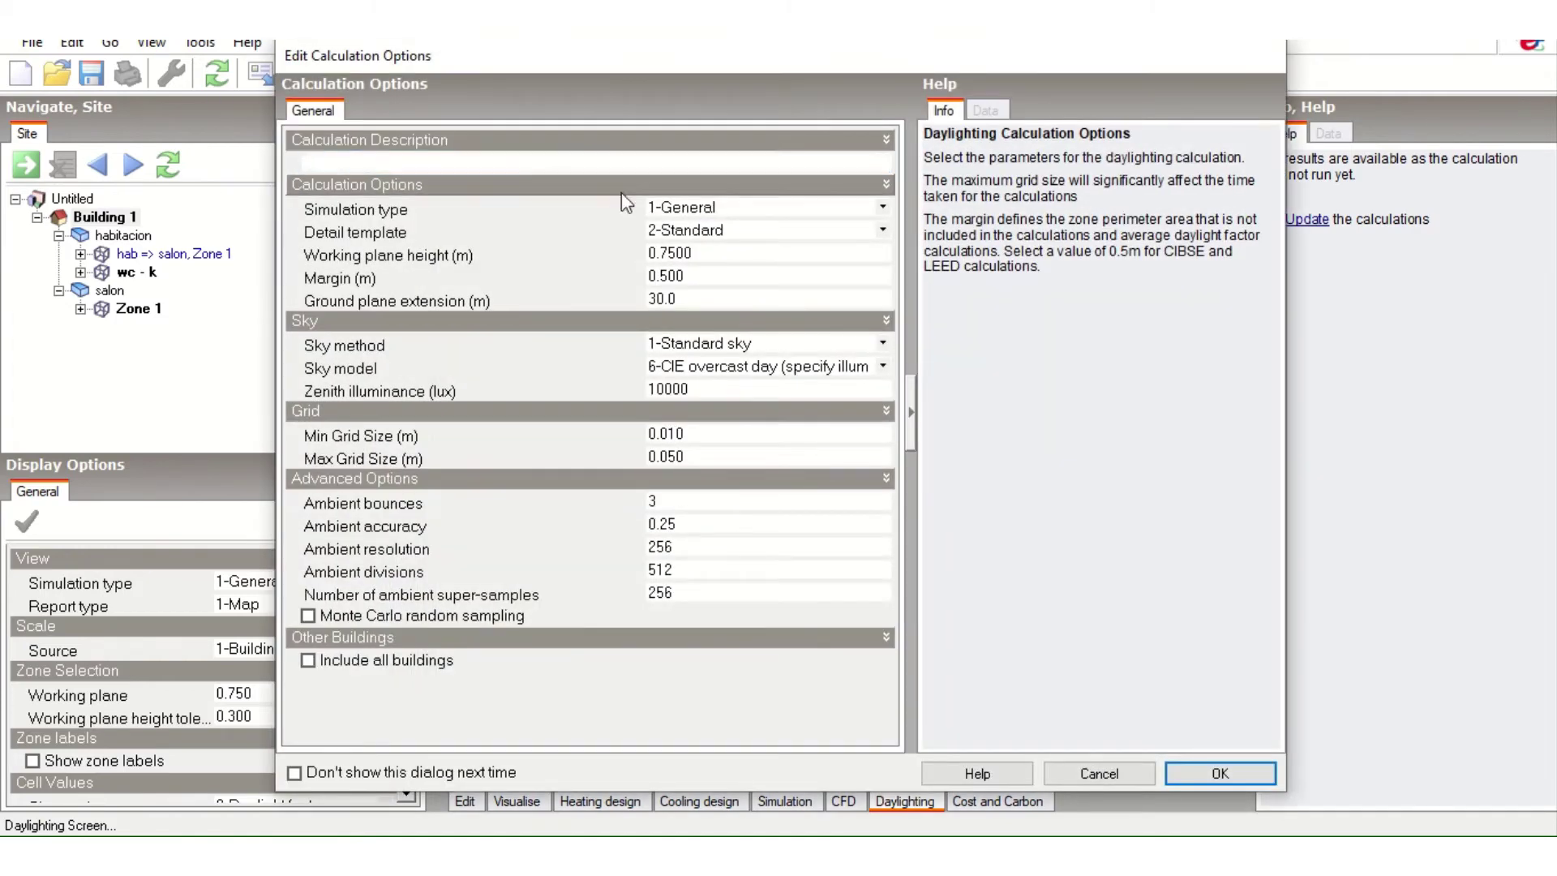
# - Review the simulation types, keep 1-General, and set the detail template to 3-Good (no interpolation)
pyautogui.click(587, 160)
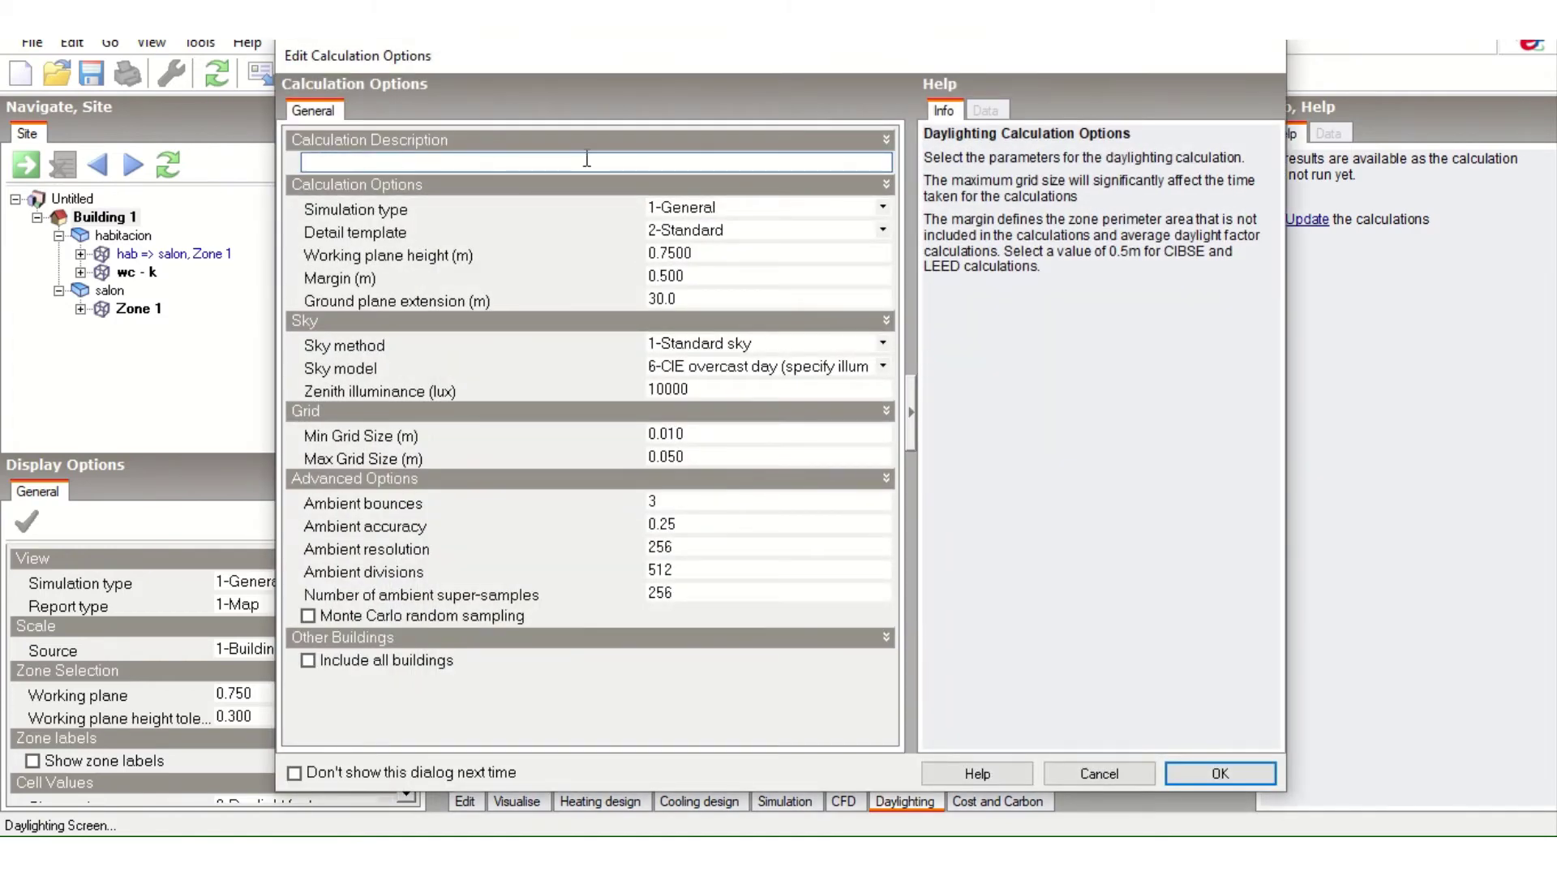
pyautogui.click(711, 208)
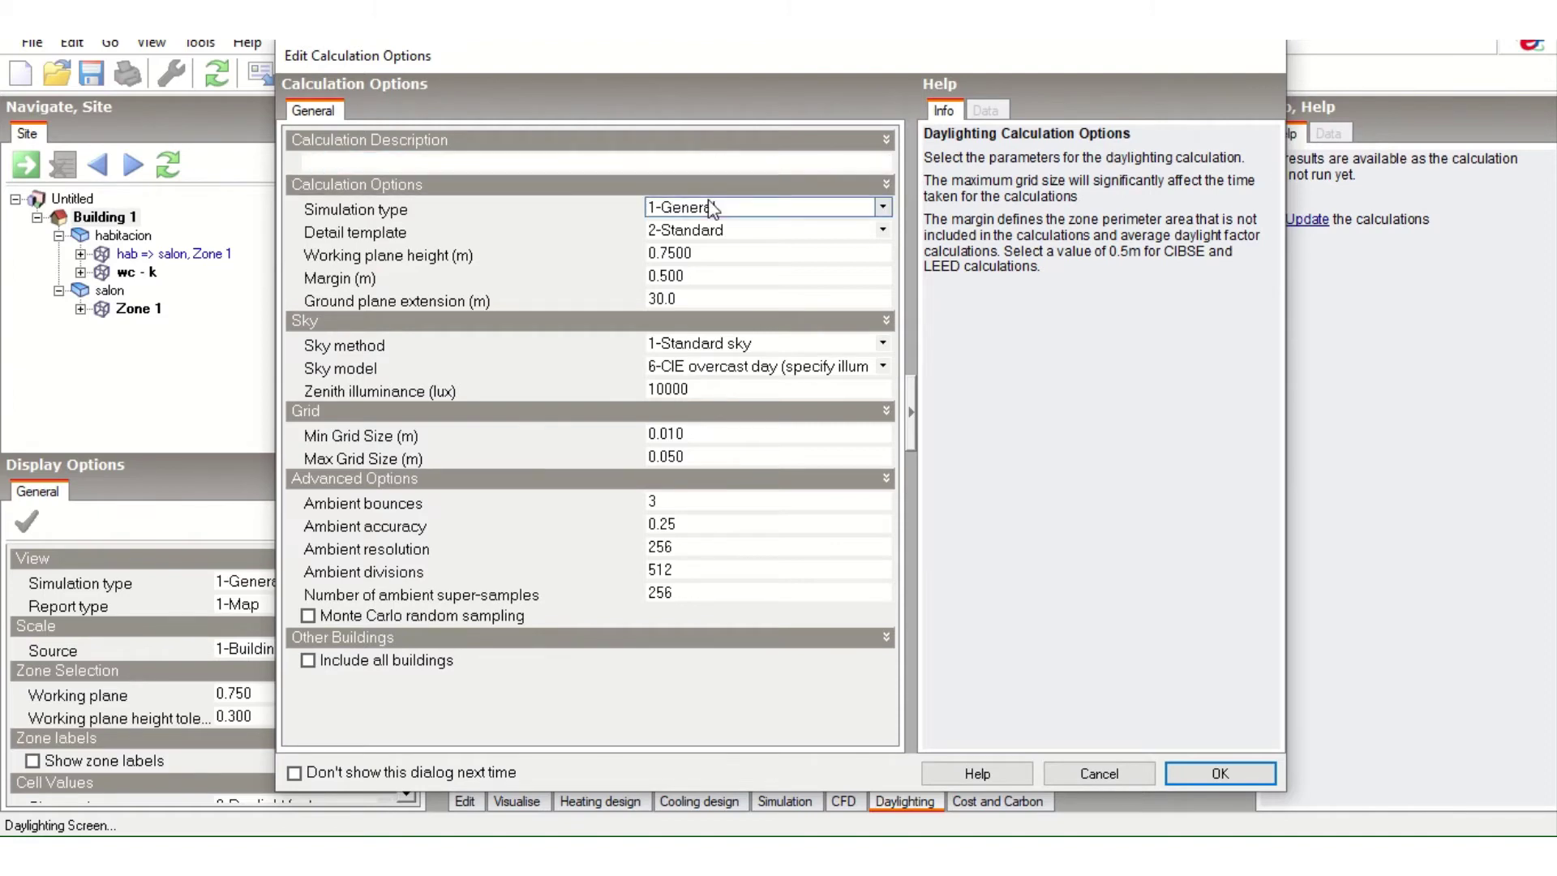
pyautogui.click(883, 207)
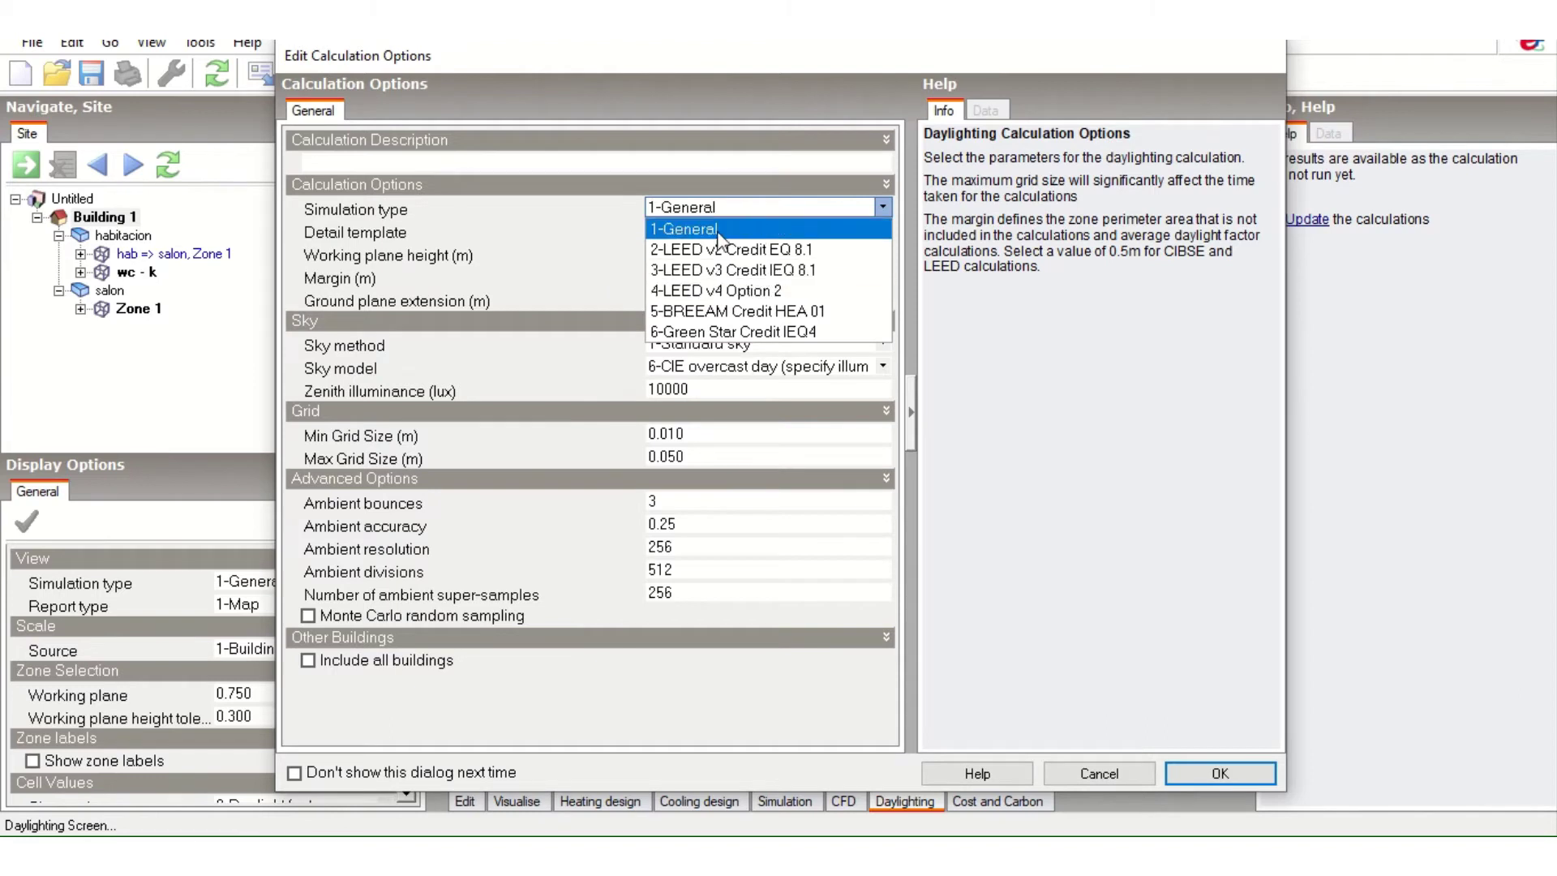
pyautogui.click(738, 212)
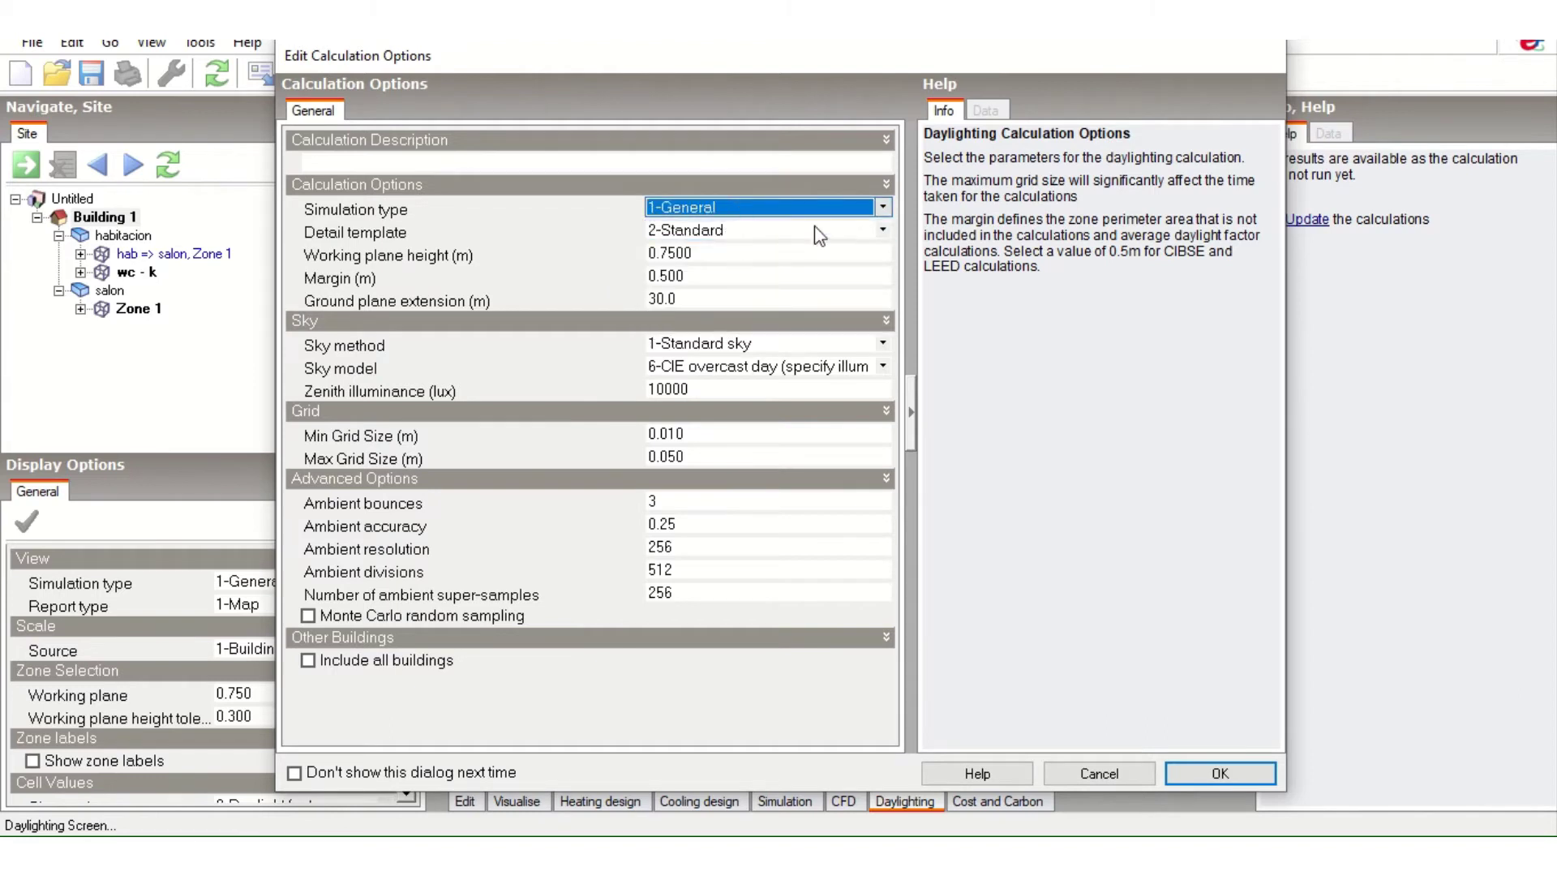
pyautogui.click(882, 230)
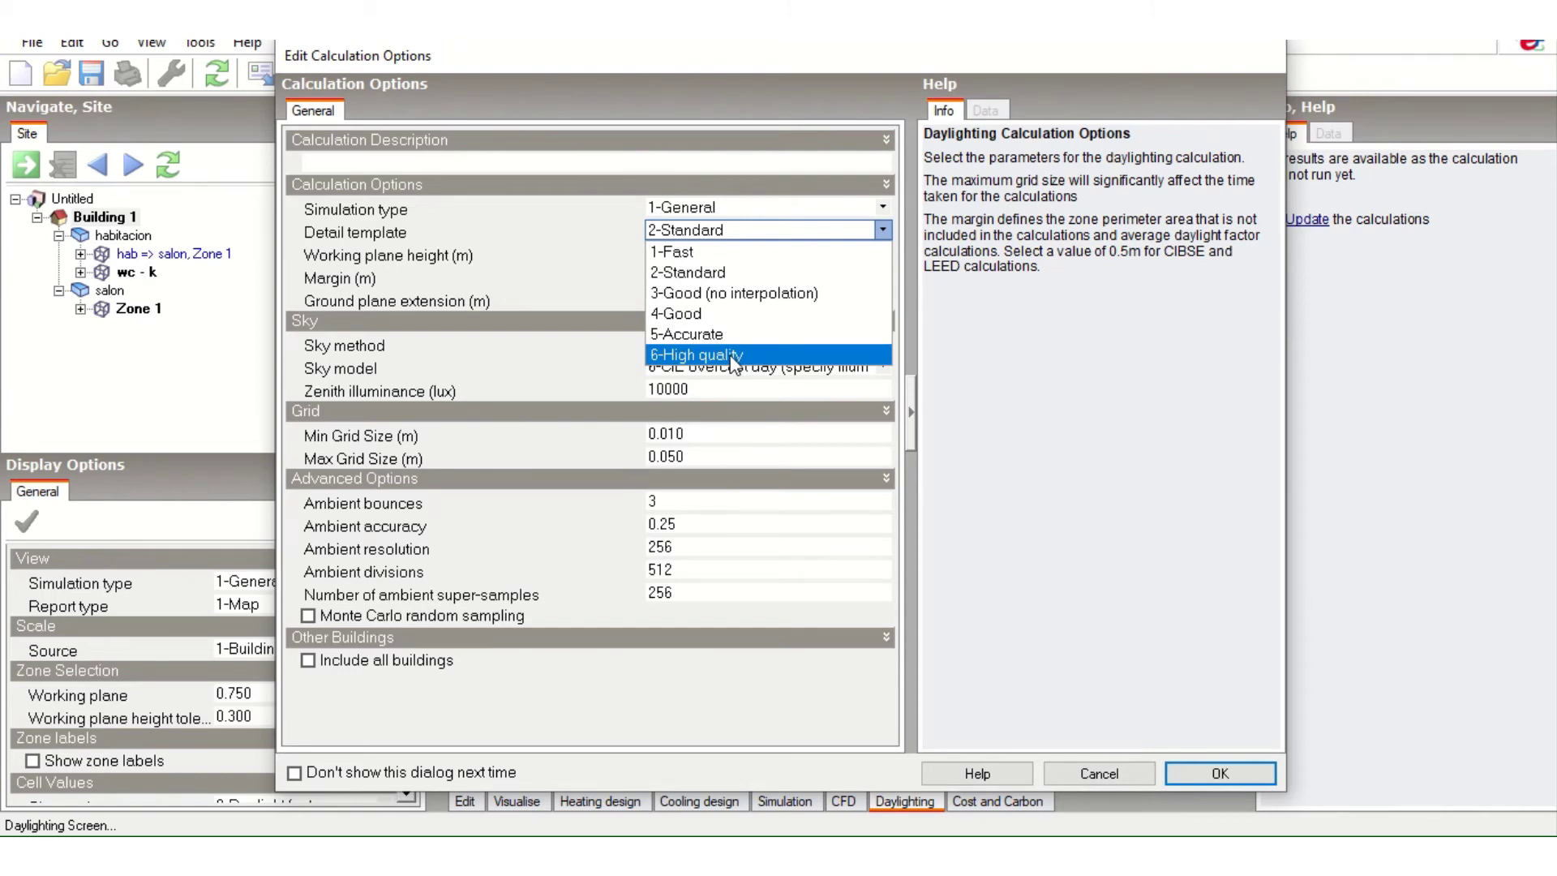
pyautogui.click(709, 290)
# - Review the working plane height, margin and ground plane extension of the daylighting calculation
pyautogui.click(720, 257)
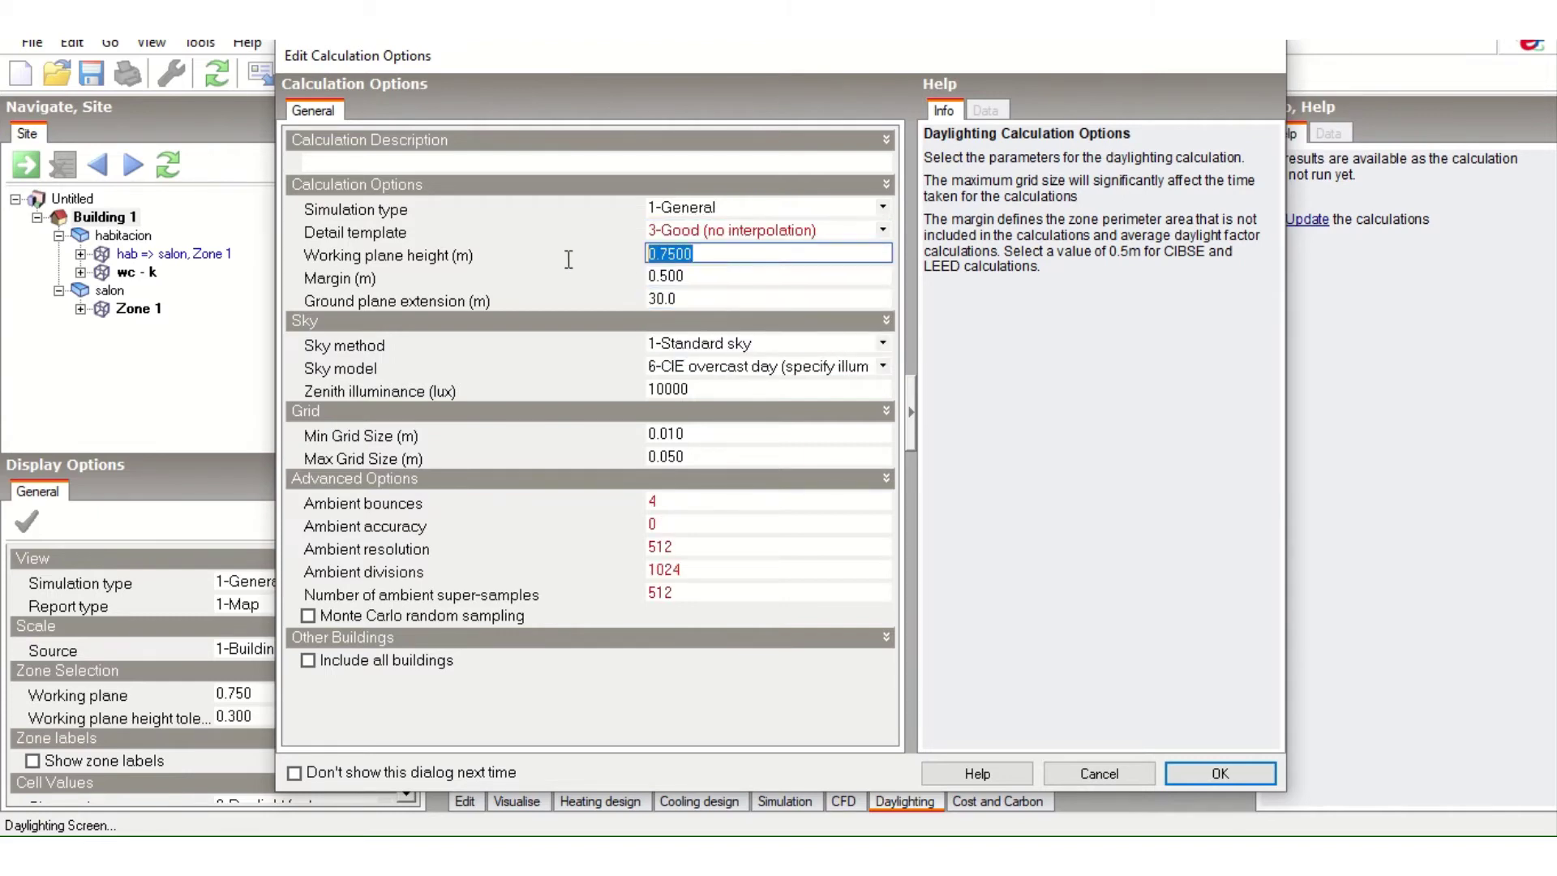
pyautogui.click(697, 278)
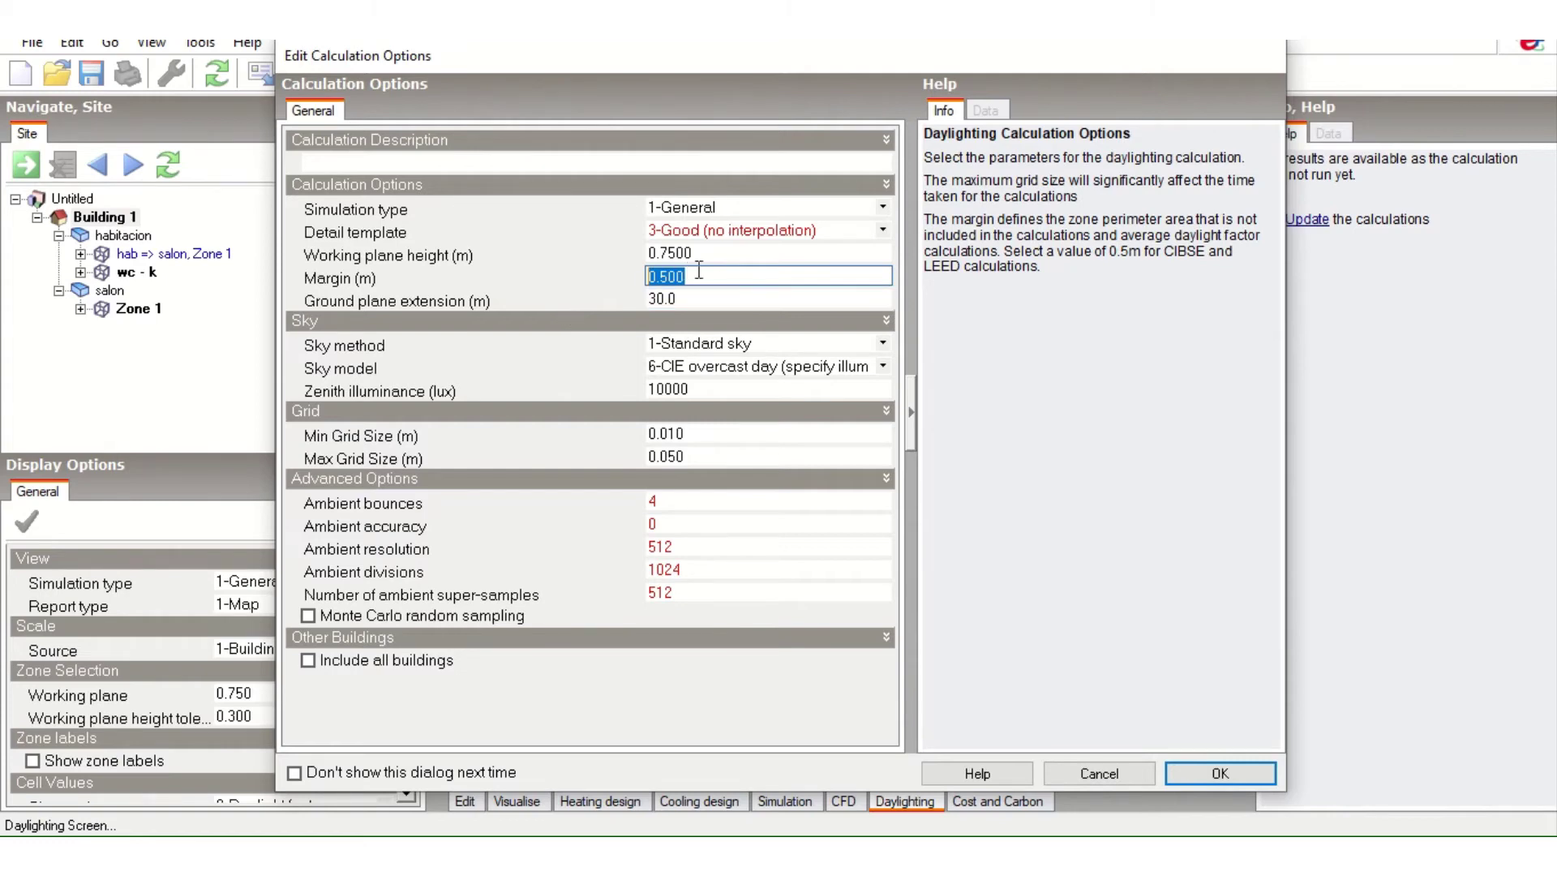
pyautogui.moveTo(698, 274); pyautogui.dragTo(625, 273)
pyautogui.click(696, 276)
pyautogui.moveTo(696, 276); pyautogui.dragTo(622, 275)
pyautogui.click(678, 298)
pyautogui.moveTo(678, 298); pyautogui.dragTo(641, 297)
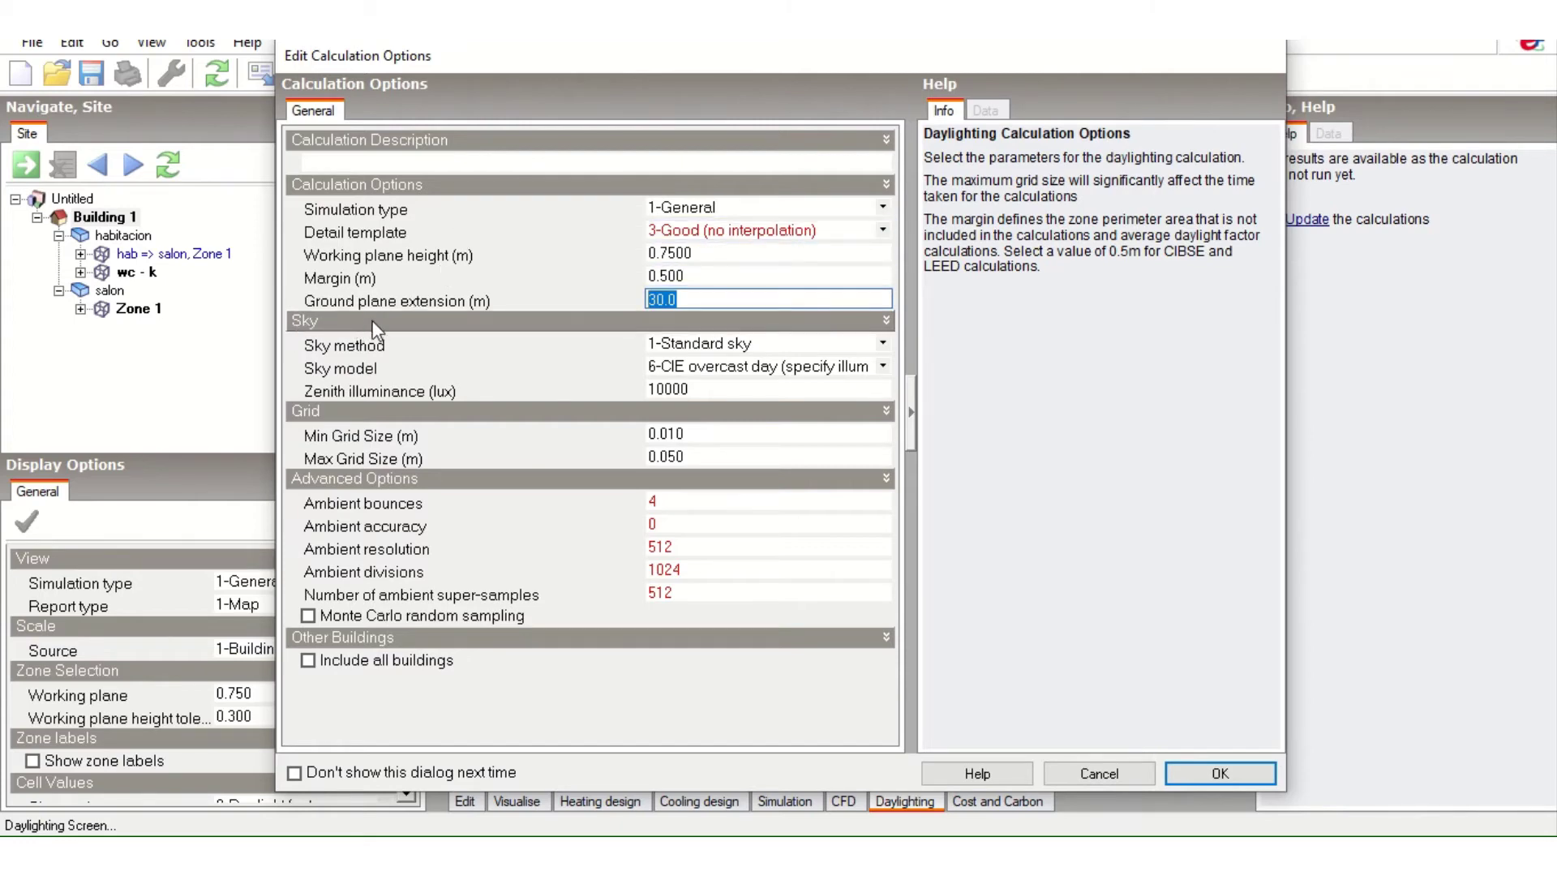
# - Review the available sky methods and choose 1-Standard sky
pyautogui.click(882, 344)
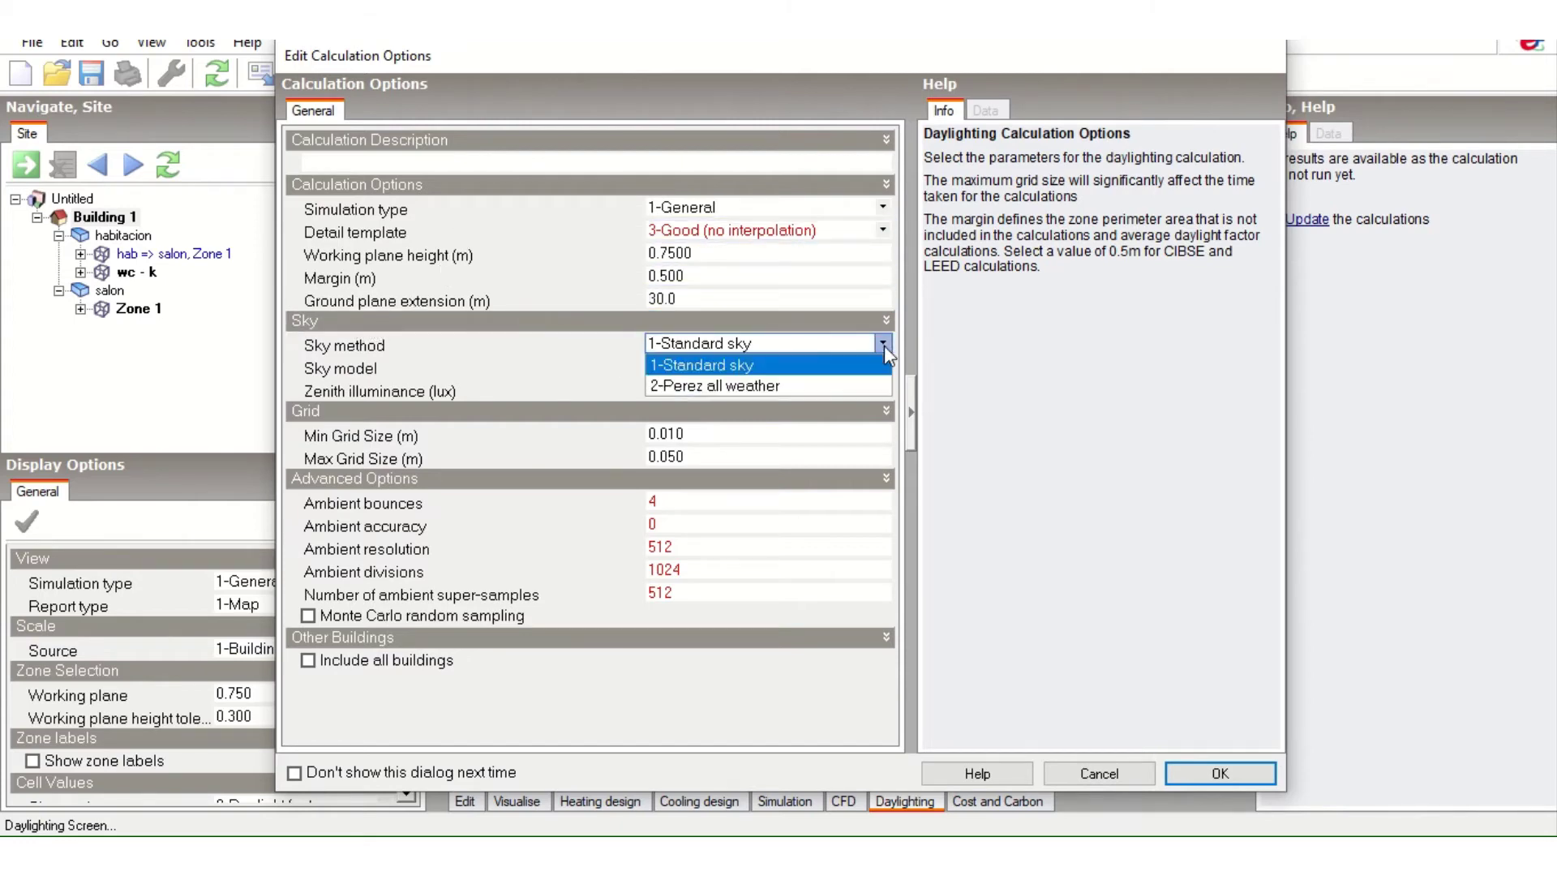
pyautogui.click(803, 366)
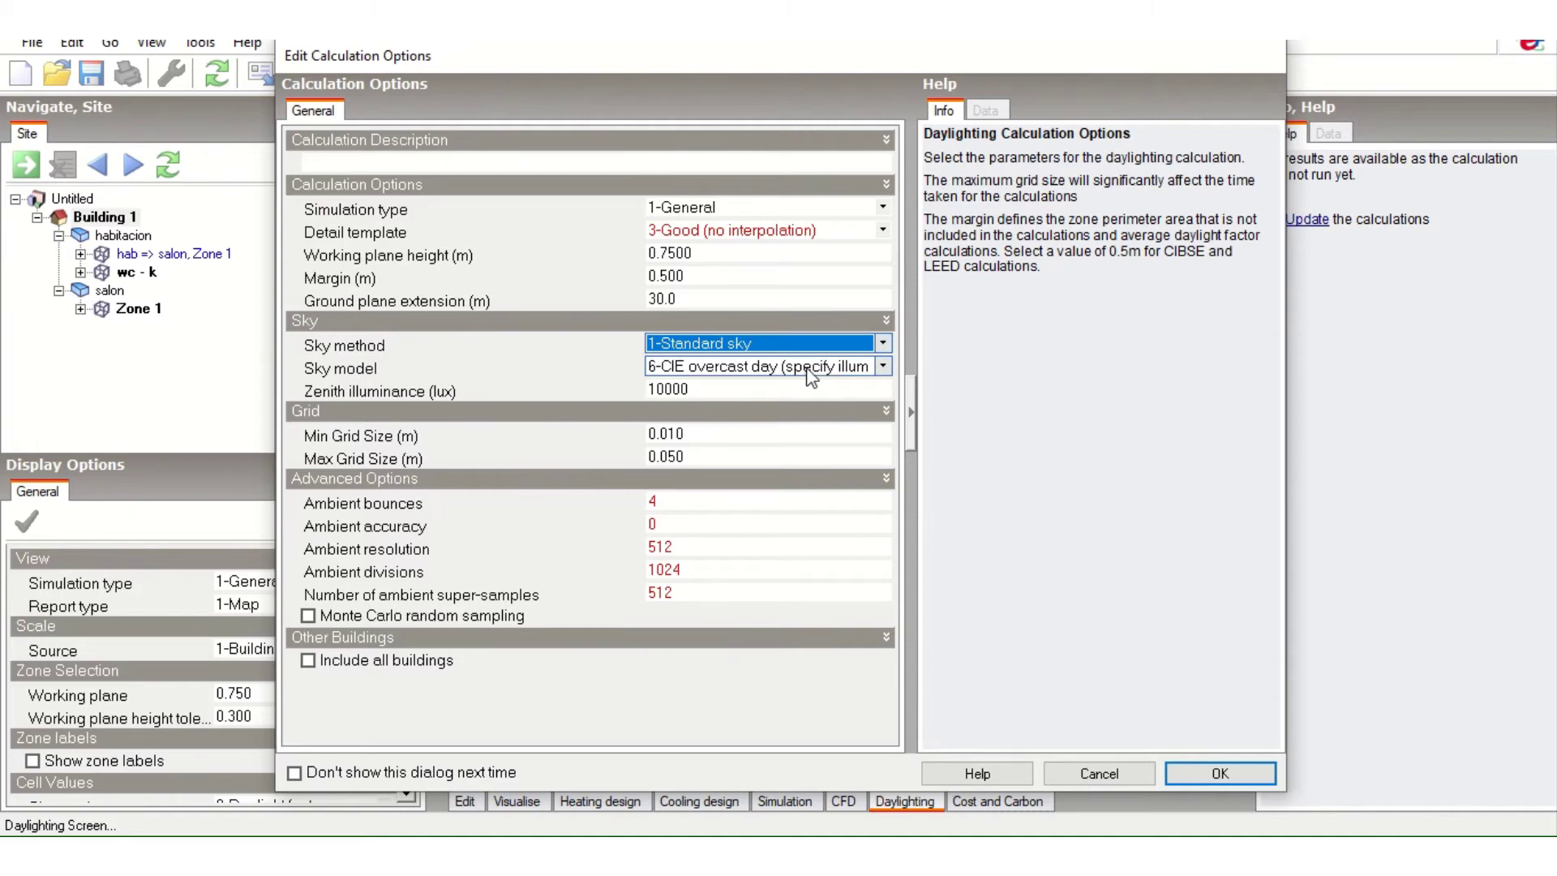
# - Review the available sky models, keep 6-CIE overcast day (specify illuminance), and check the zenith illuminance setting
pyautogui.click(883, 366)
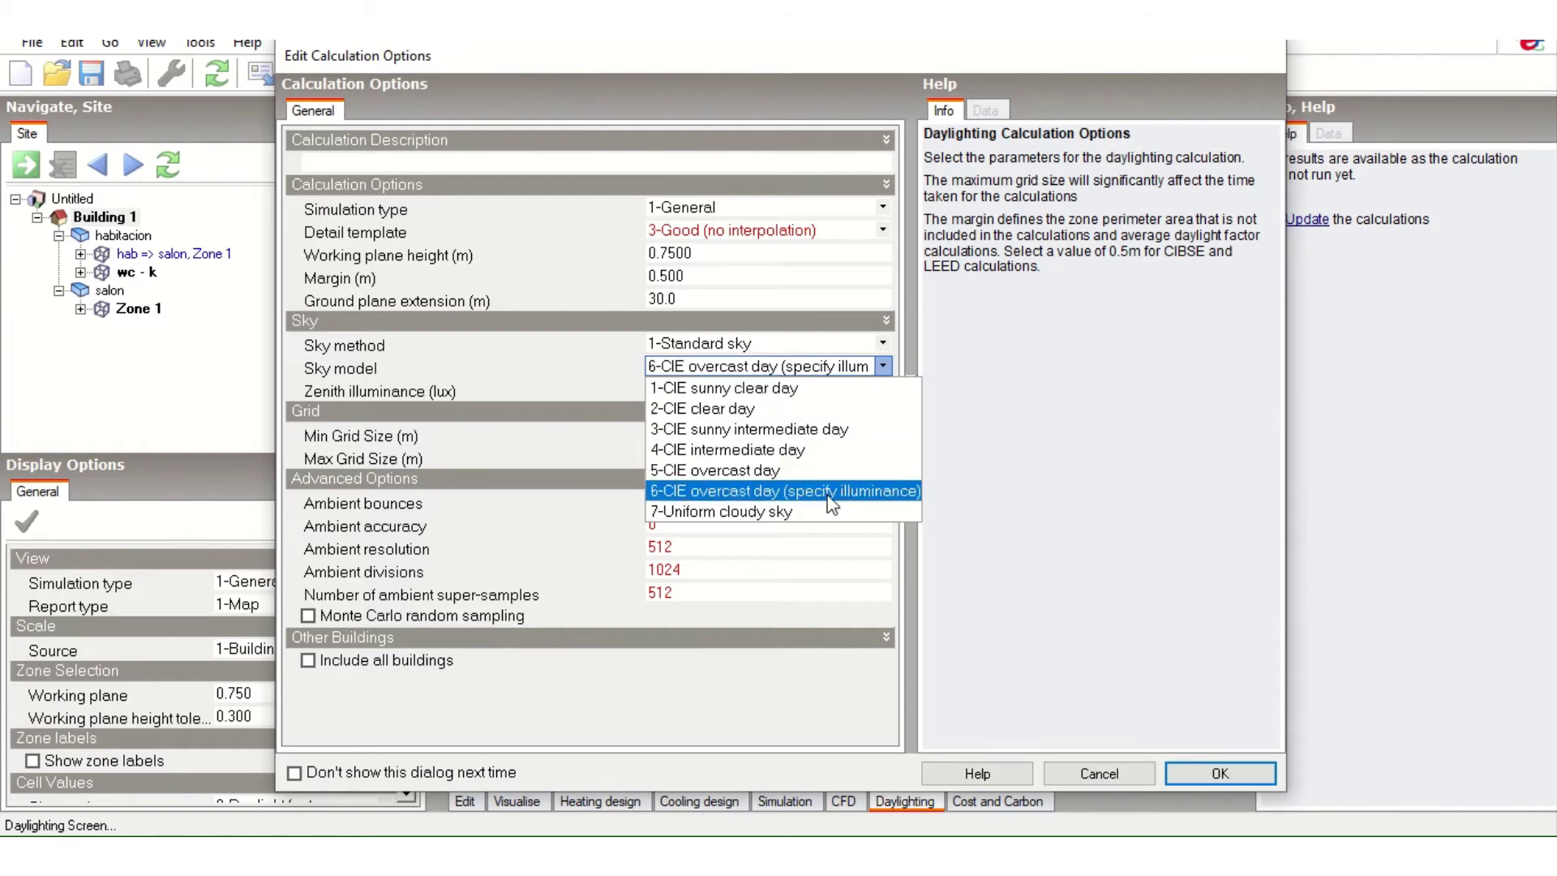
pyautogui.click(746, 491)
pyautogui.click(591, 389)
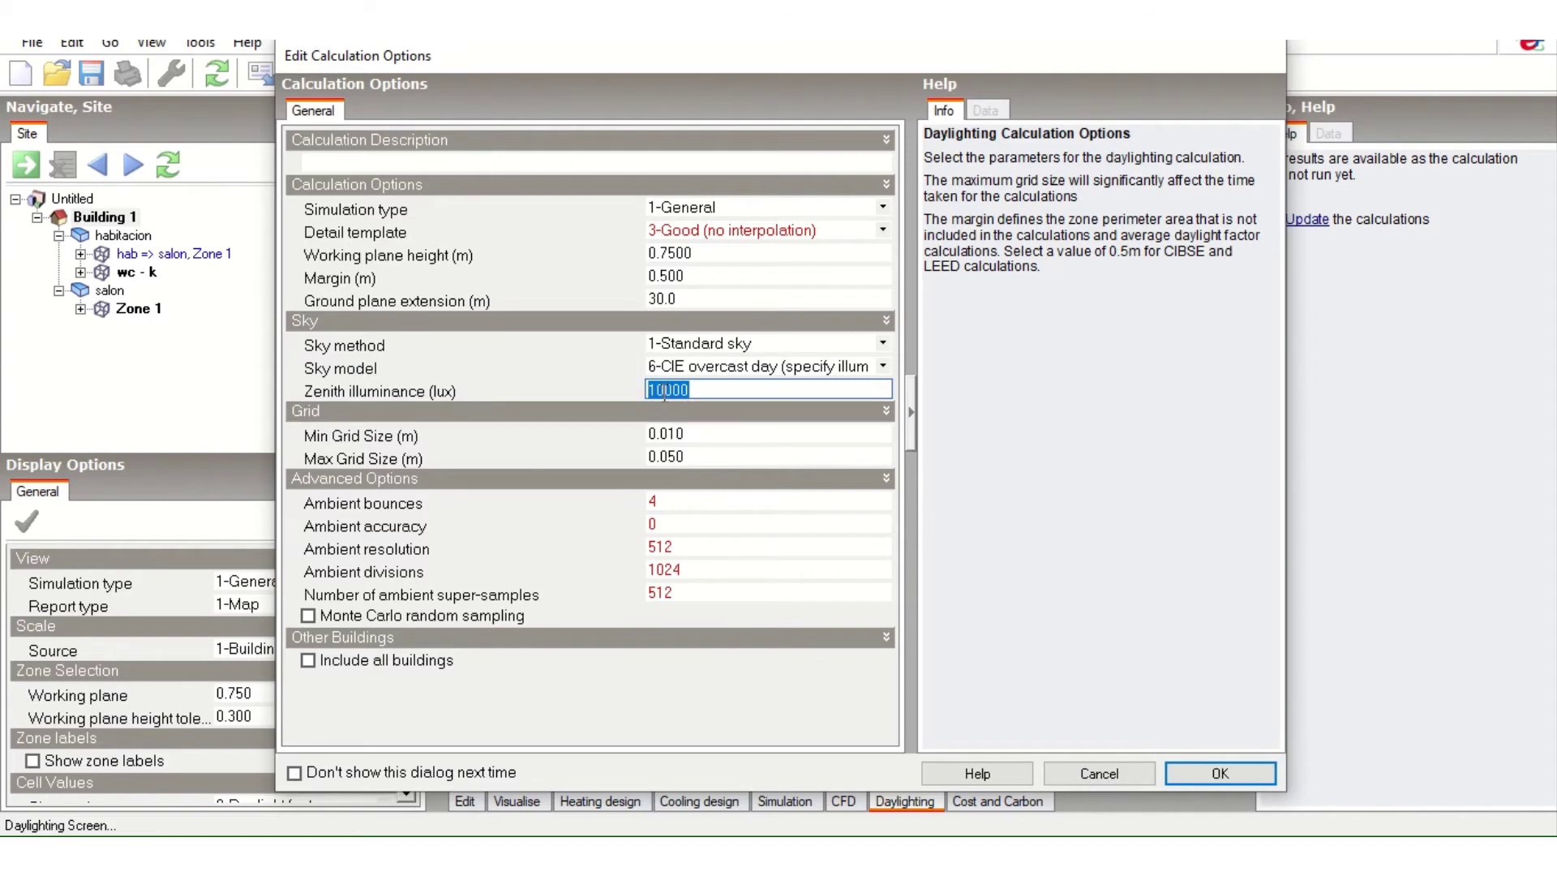
# - Set the minimum grid size to 0.1 m and the maximum to 1 m, and run the illuminance calculation
pyautogui.press('Tab')
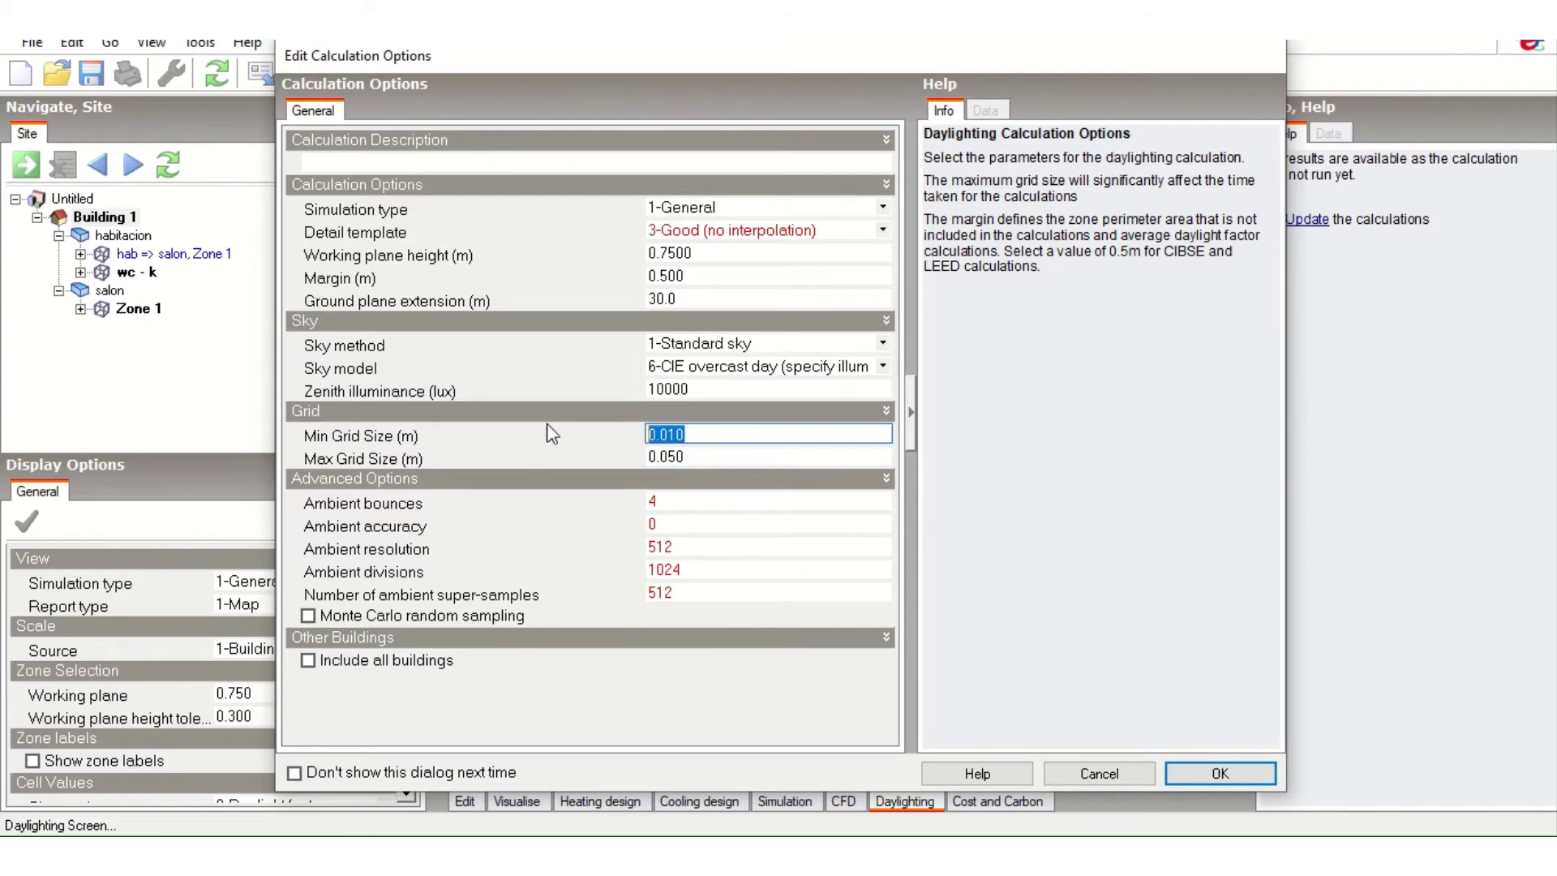
pyautogui.press('Tab')
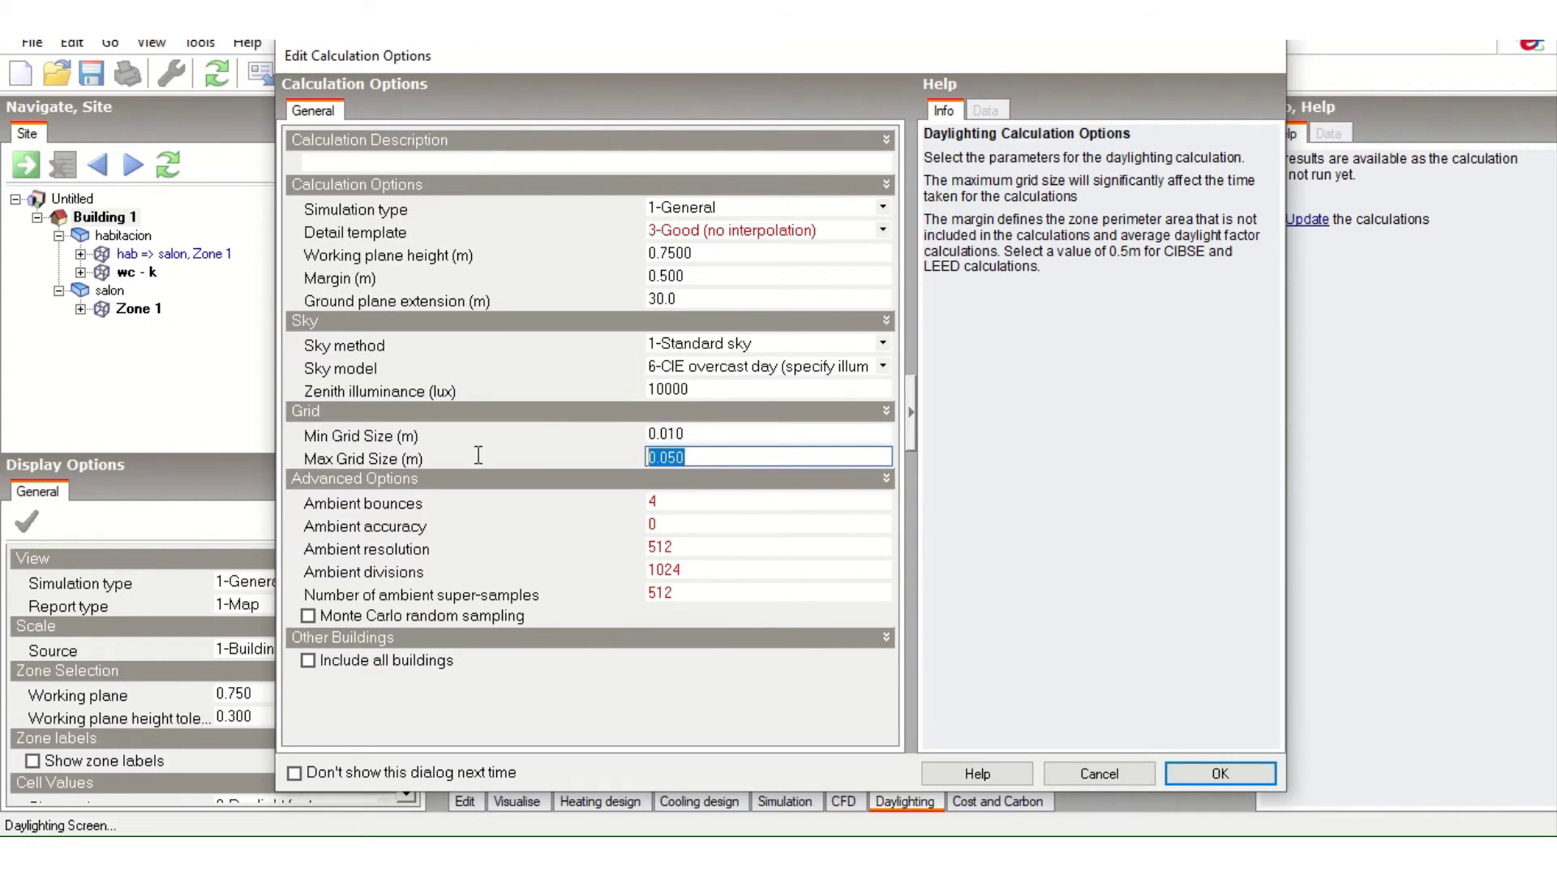
pyautogui.click(698, 435)
pyautogui.write('.1')
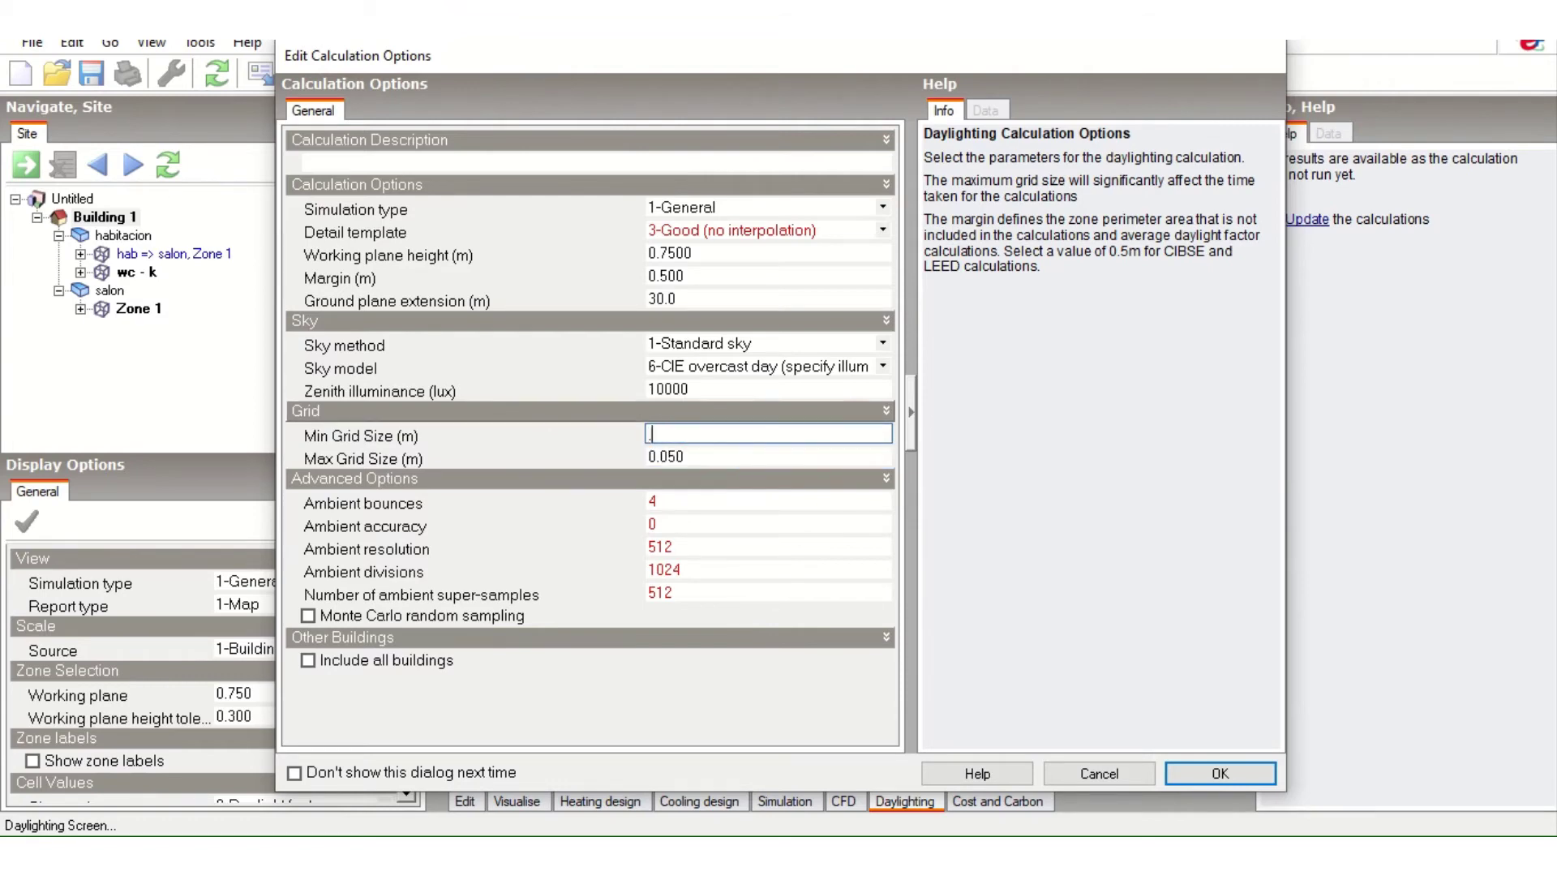
pyautogui.click(689, 457)
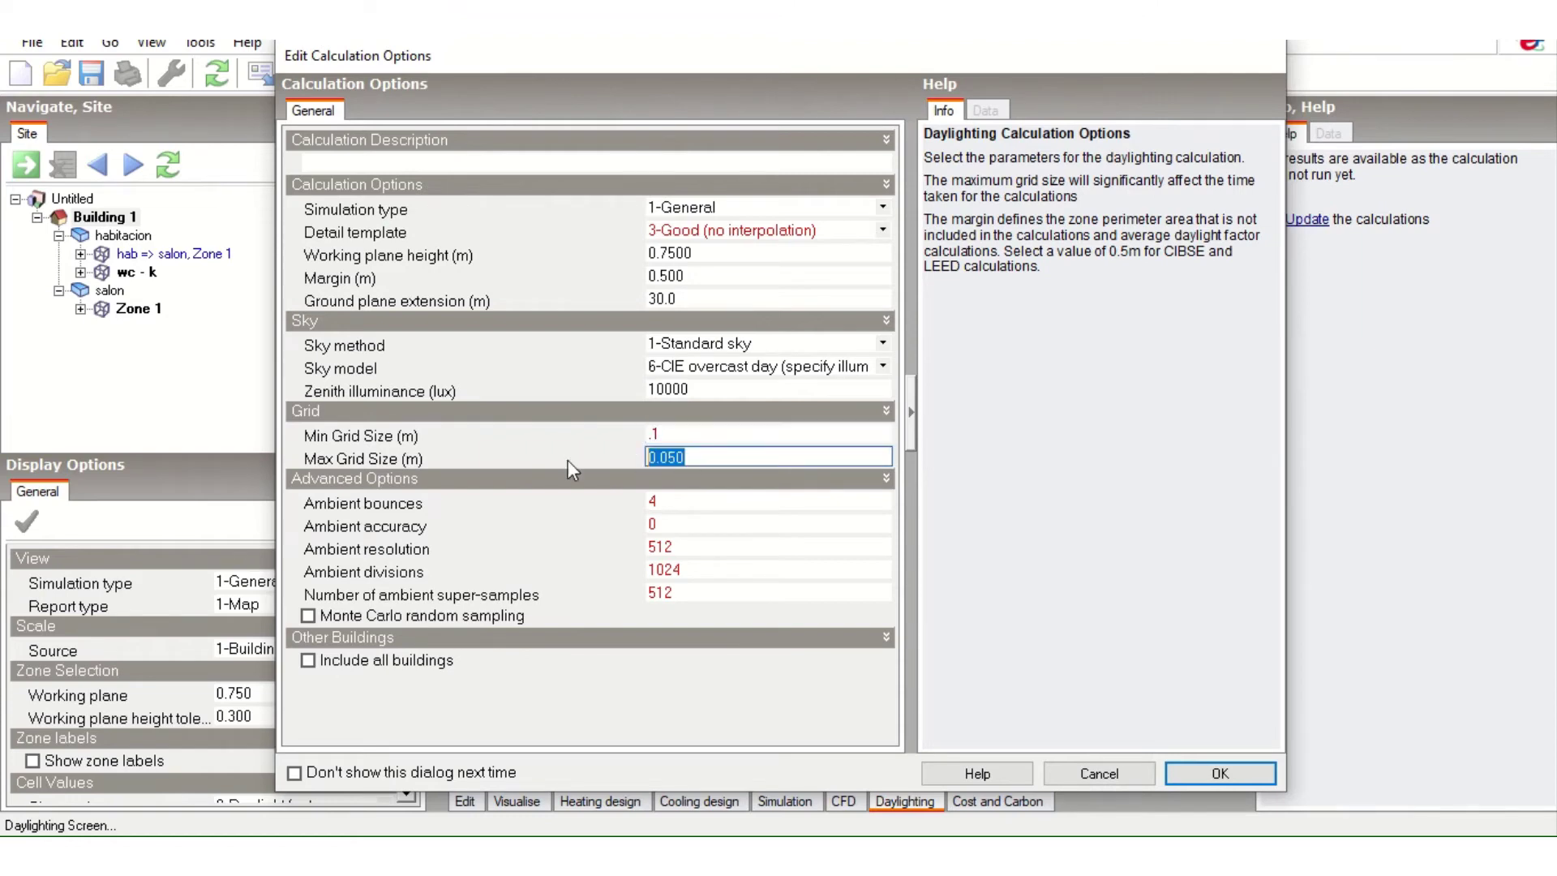
pyautogui.write('1')
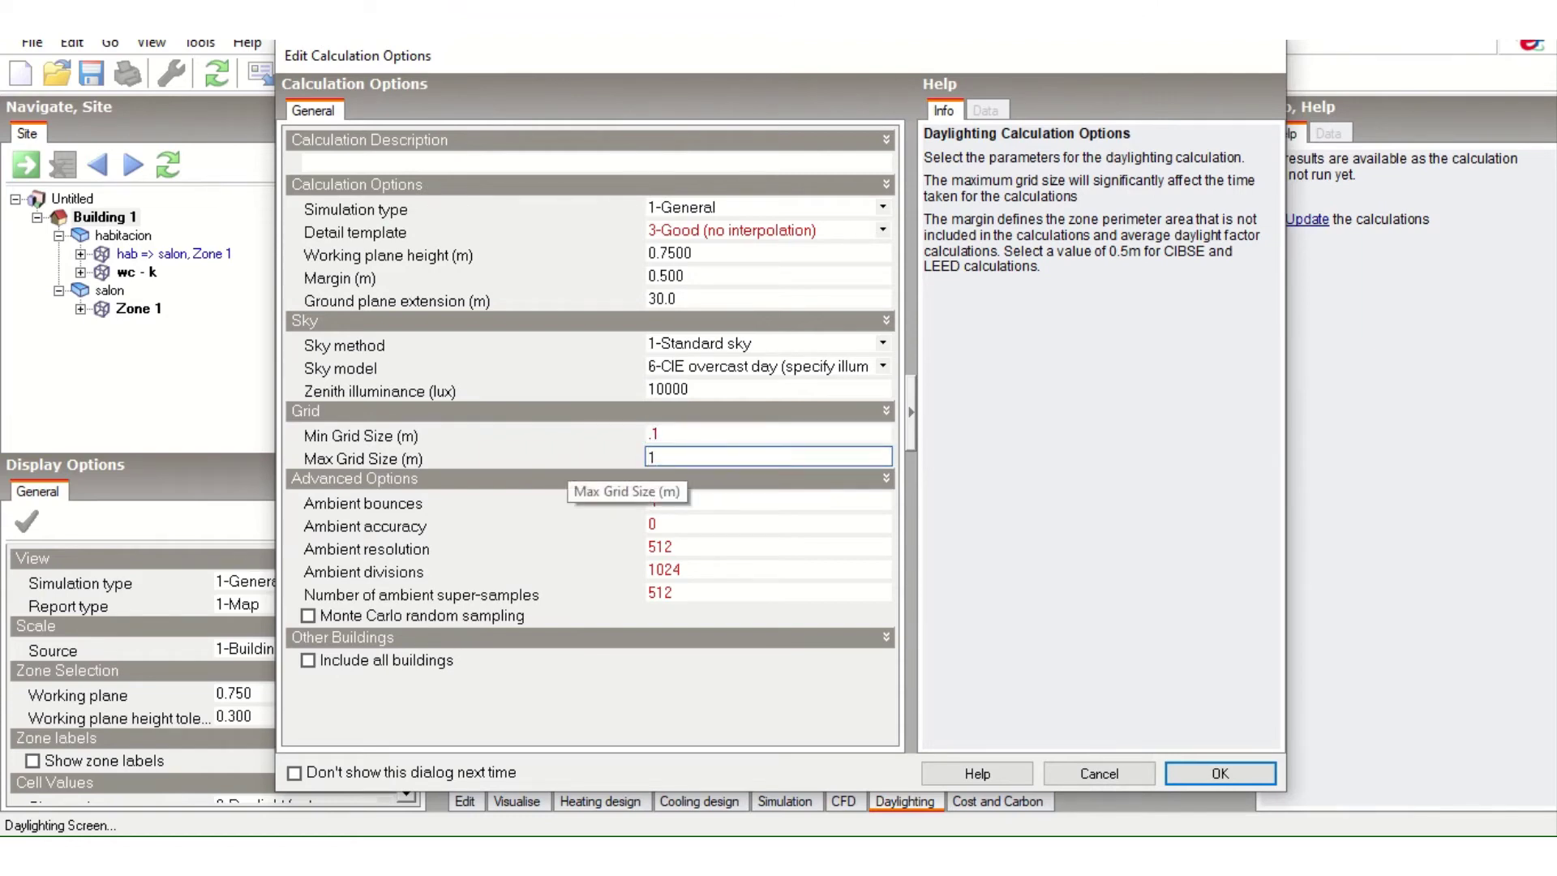
pyautogui.click(792, 532)
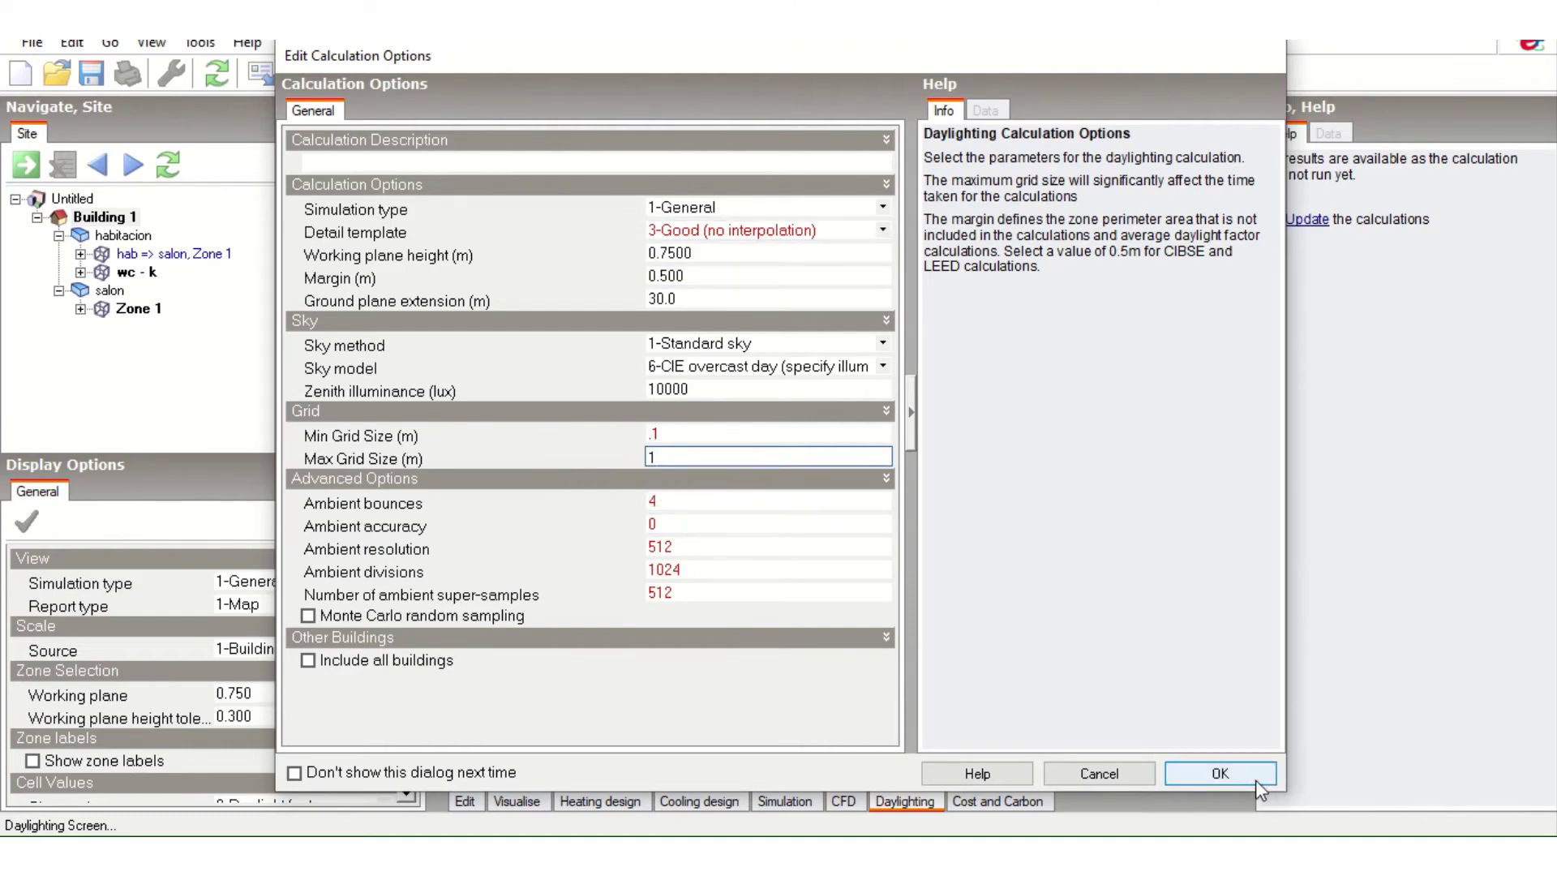
pyautogui.click(1232, 776)
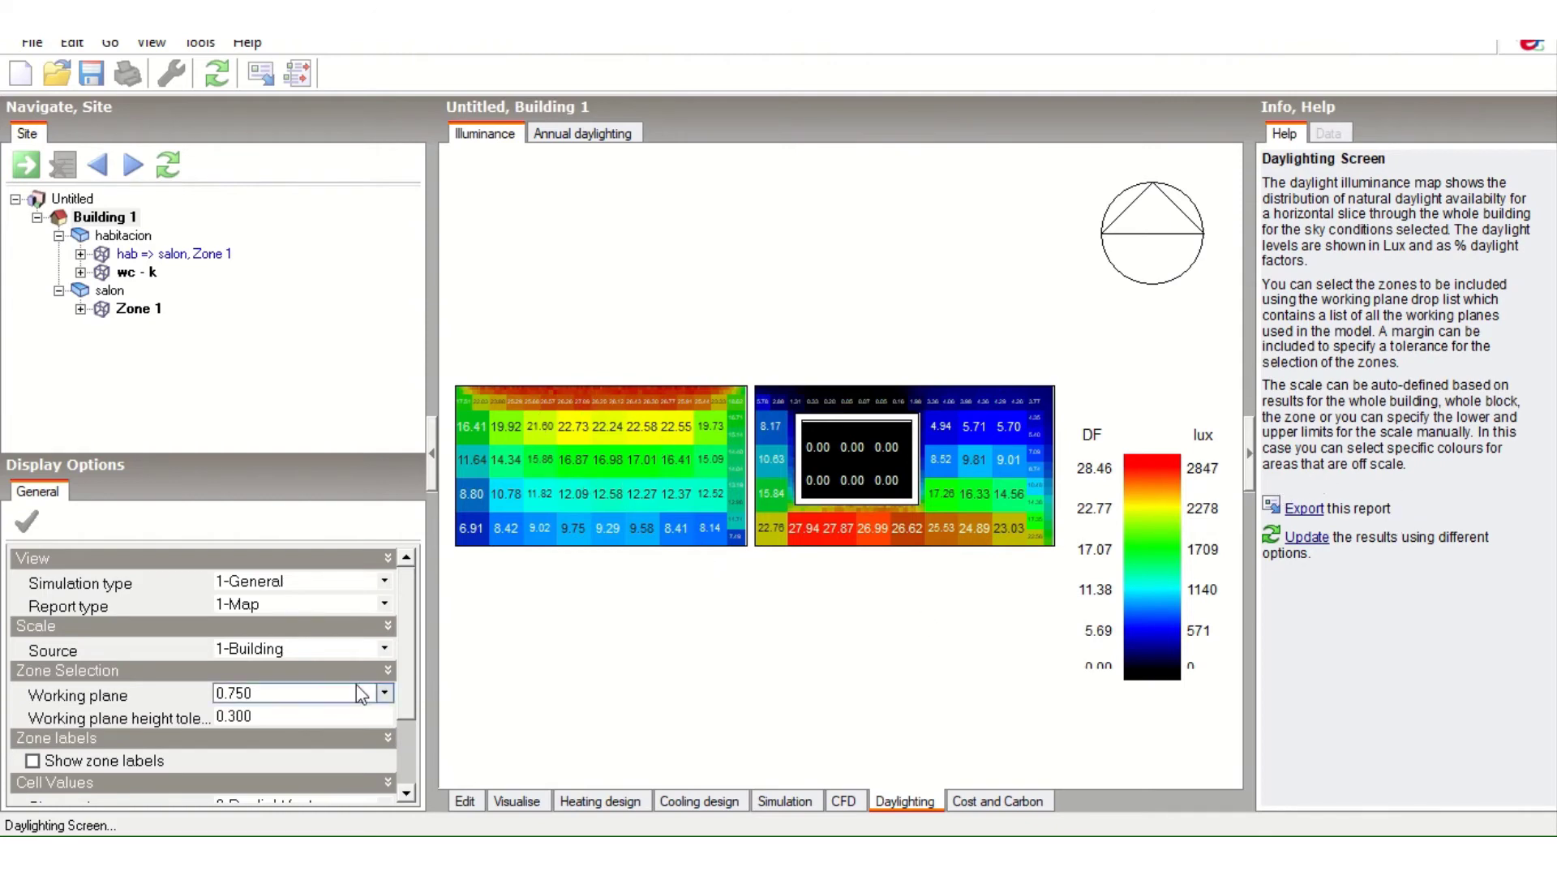
# - Show 3-Illuminance values in the cells of Building 1's daylight map
pyautogui.moveTo(406, 608); pyautogui.dragTo(406, 649)
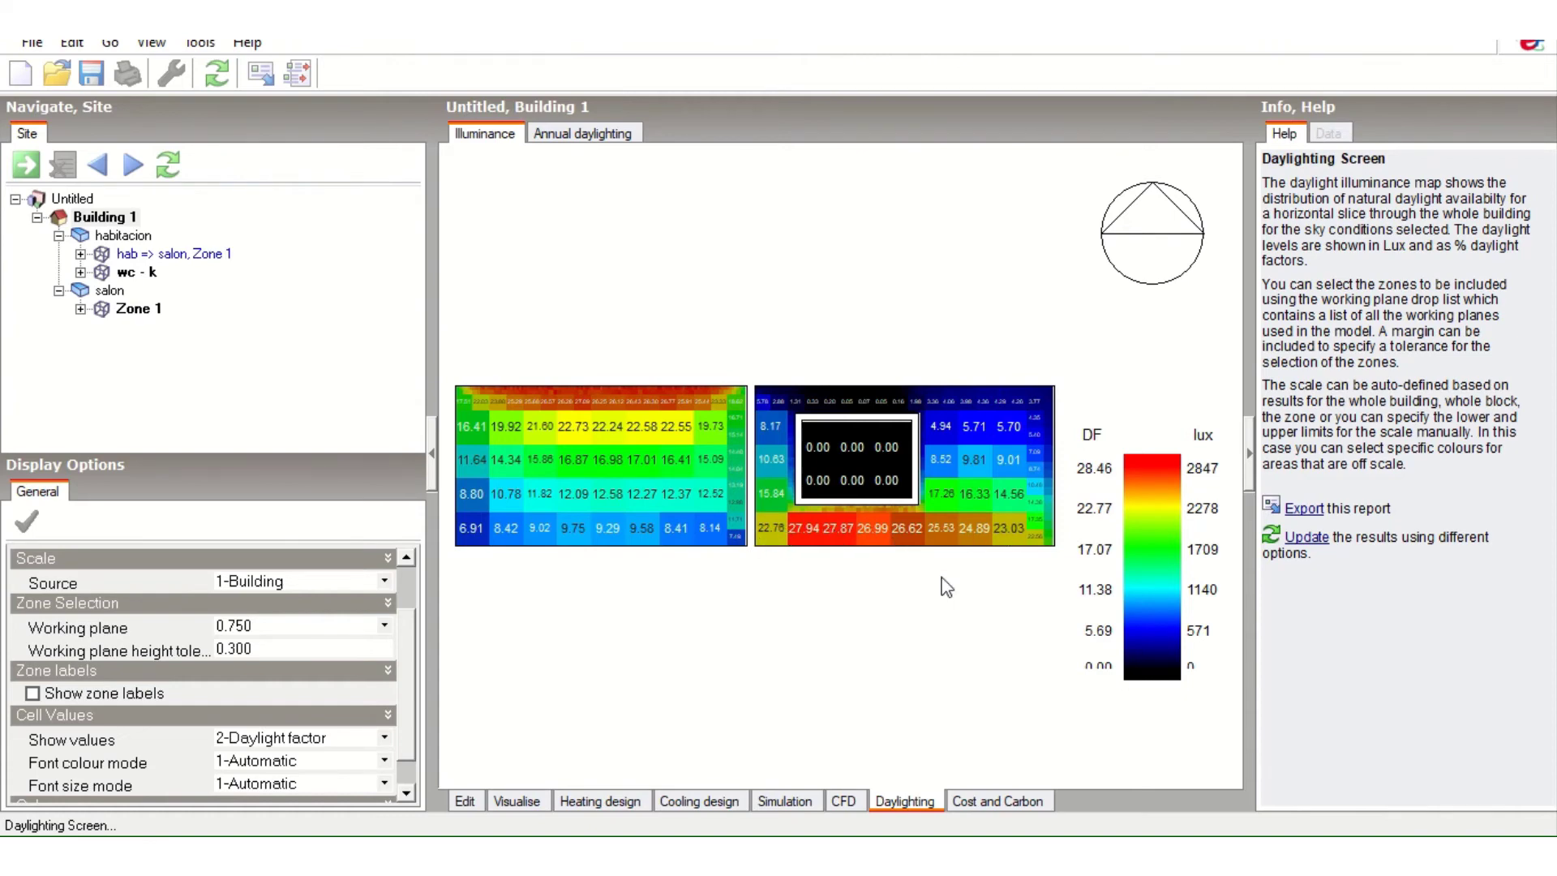
pyautogui.click(384, 737)
pyautogui.click(301, 801)
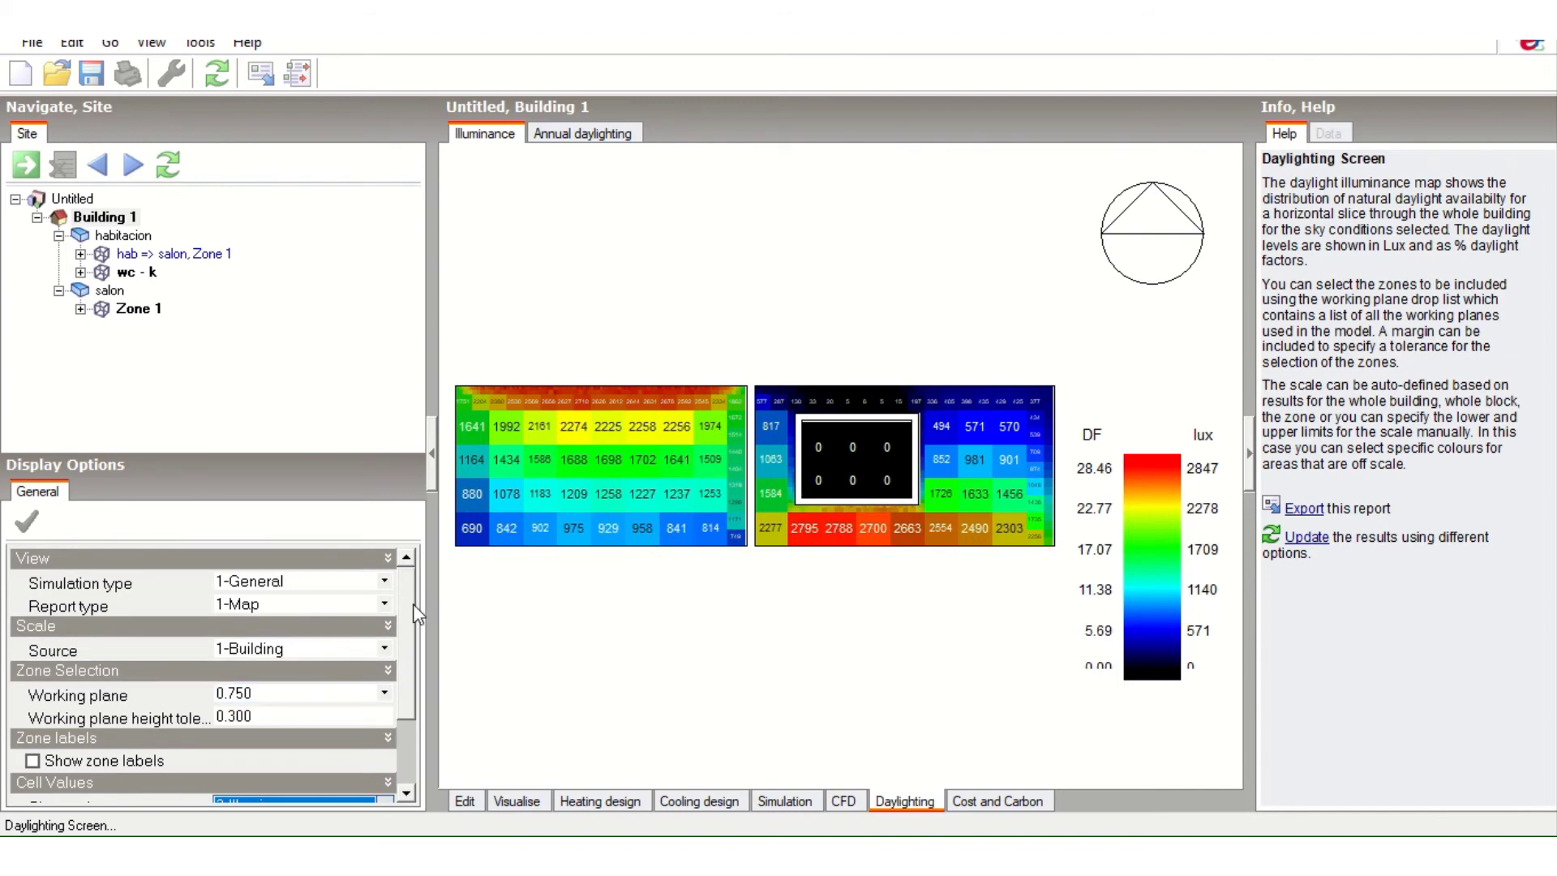
pyautogui.scroll(-1, 411, 644)
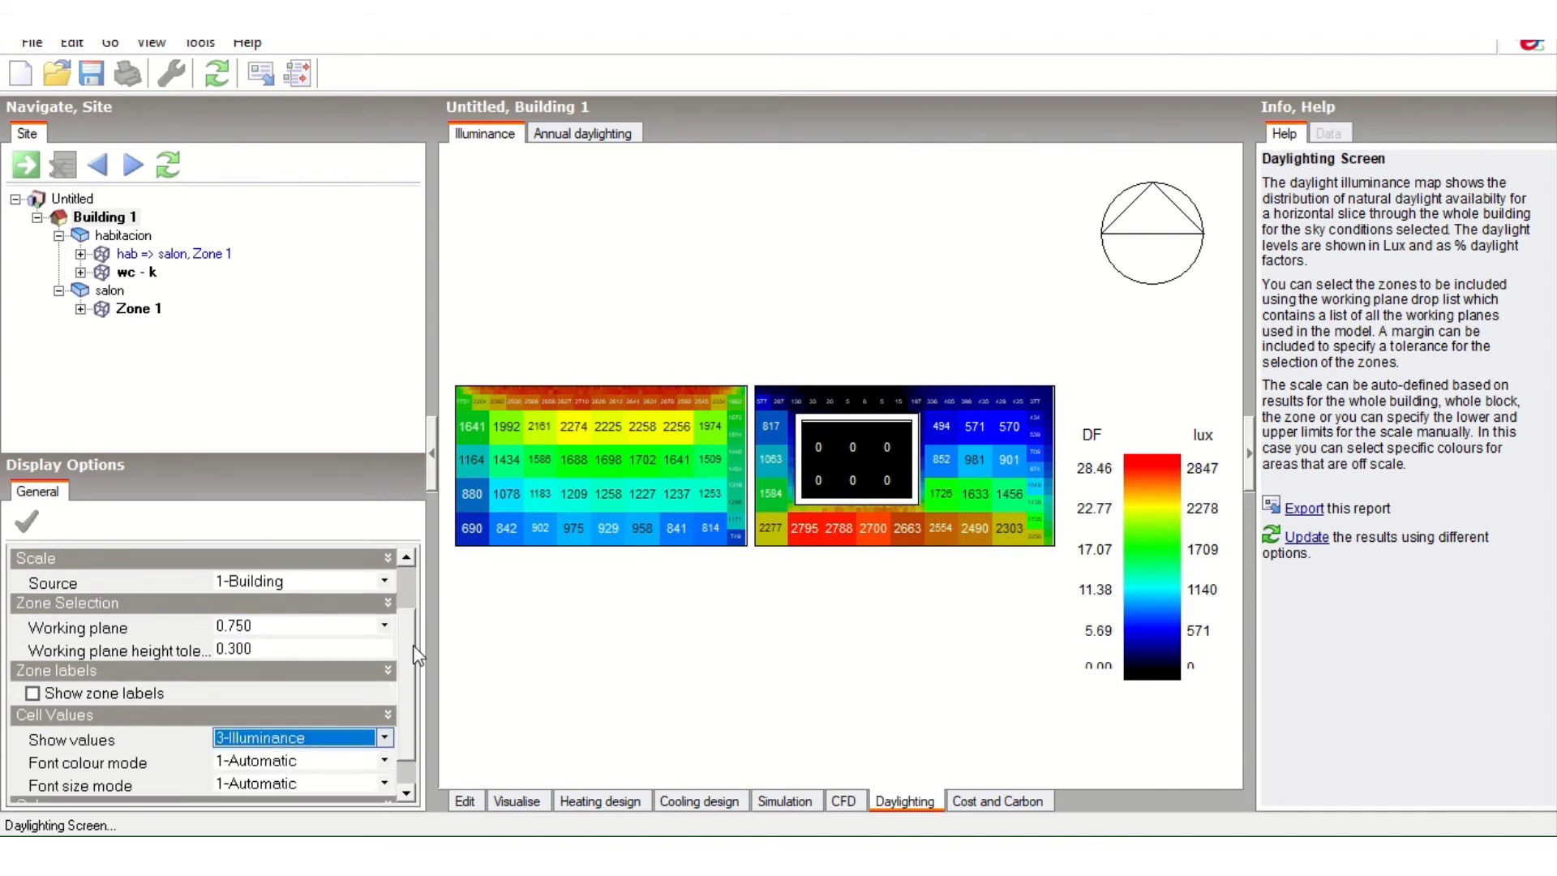
pyautogui.click(383, 739)
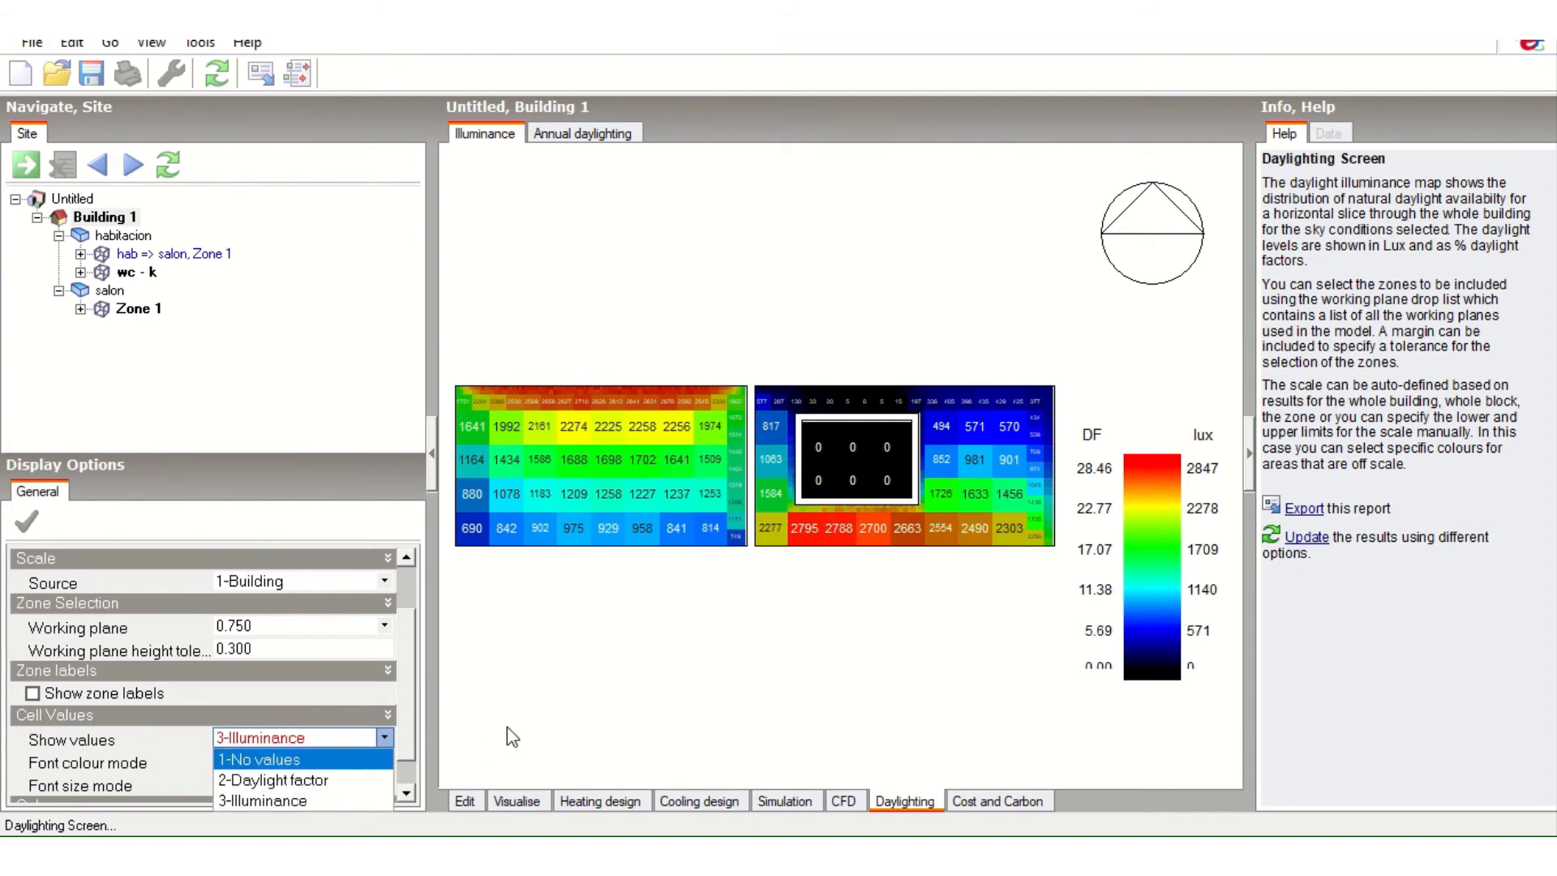
pyautogui.click(320, 800)
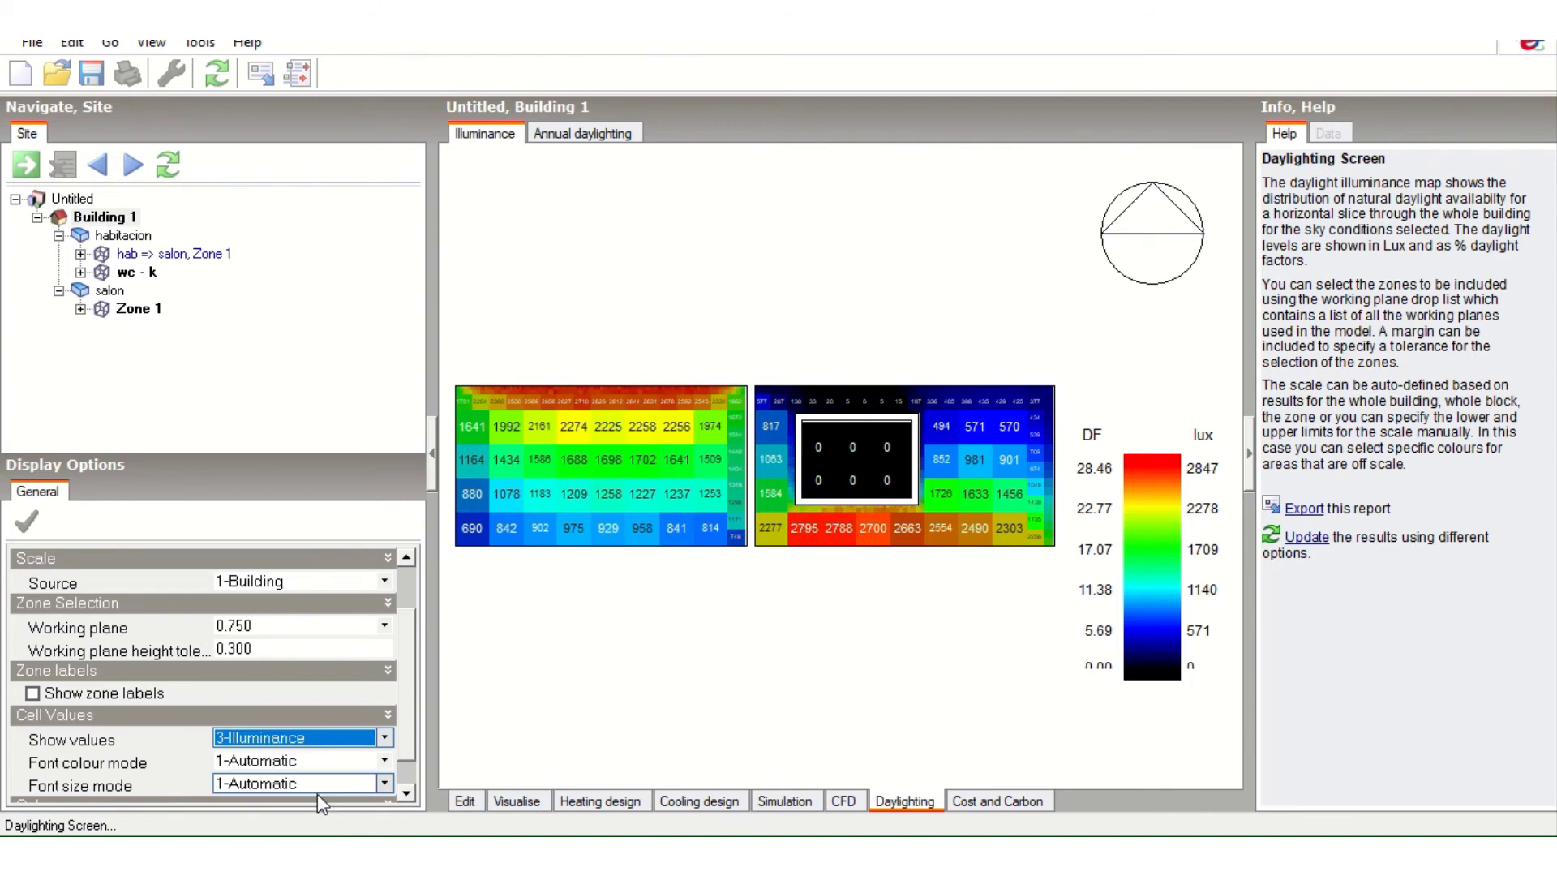
# - Review the sDA and ASE metric pass thresholds in Building 1's annual daylighting display options
pyautogui.click(588, 136)
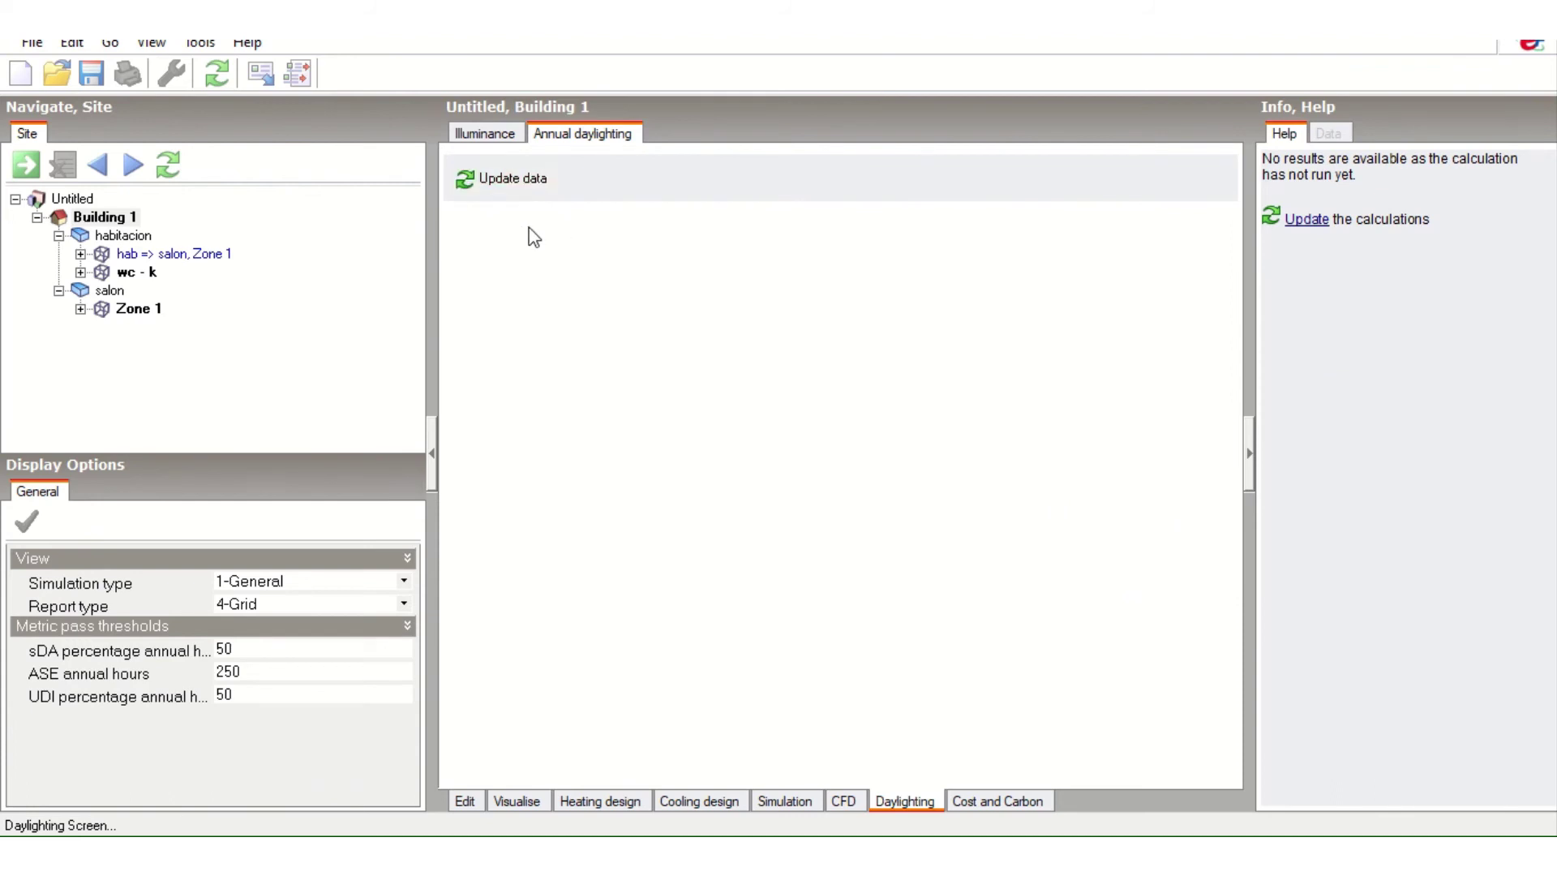
pyautogui.click(152, 649)
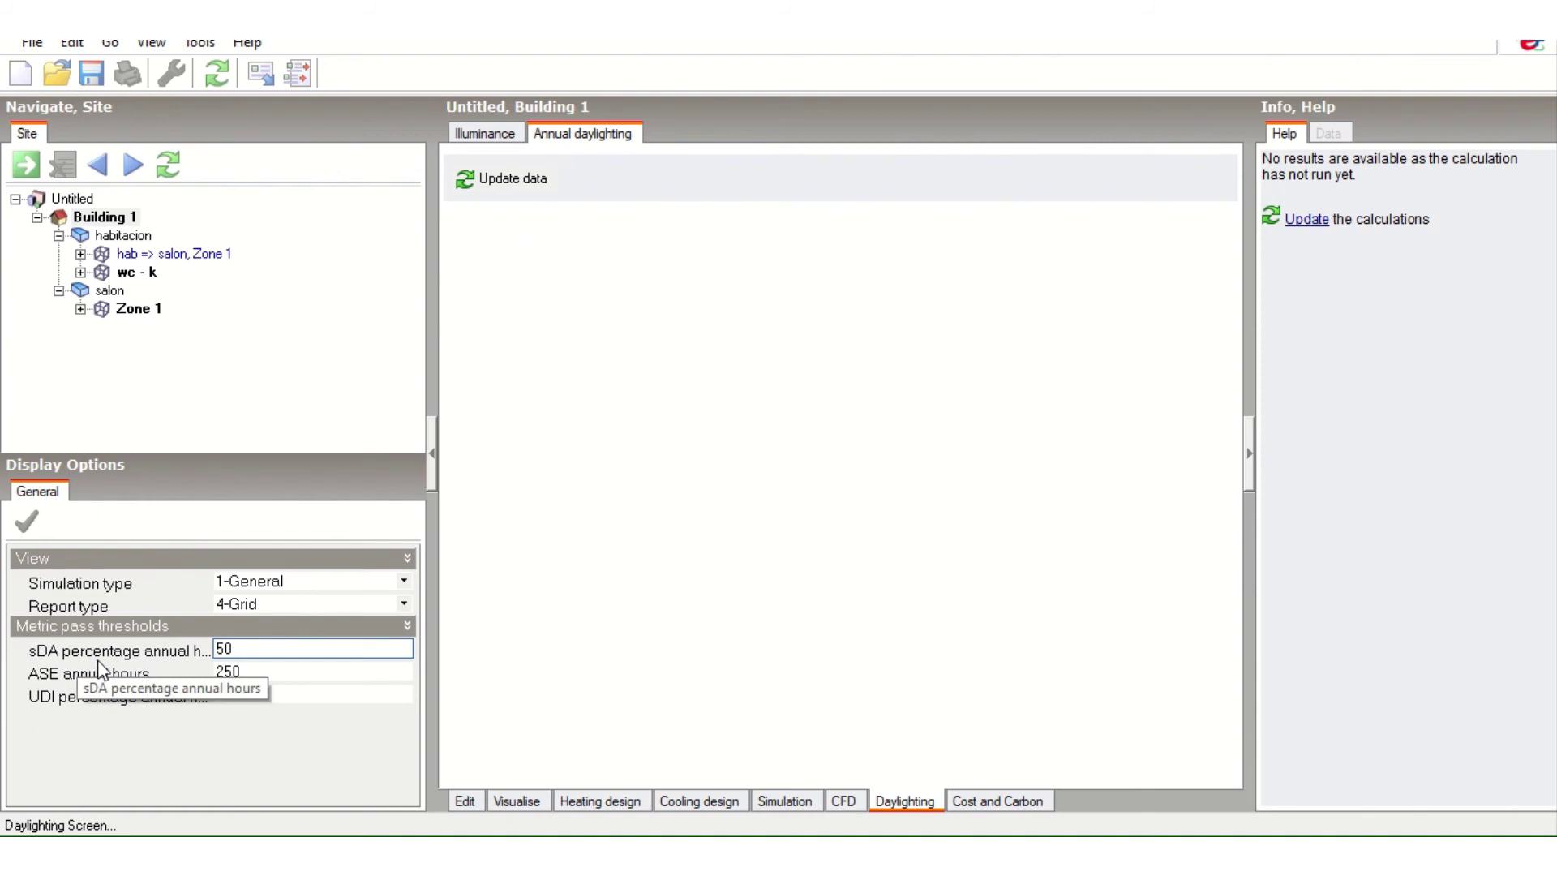
pyautogui.click(140, 677)
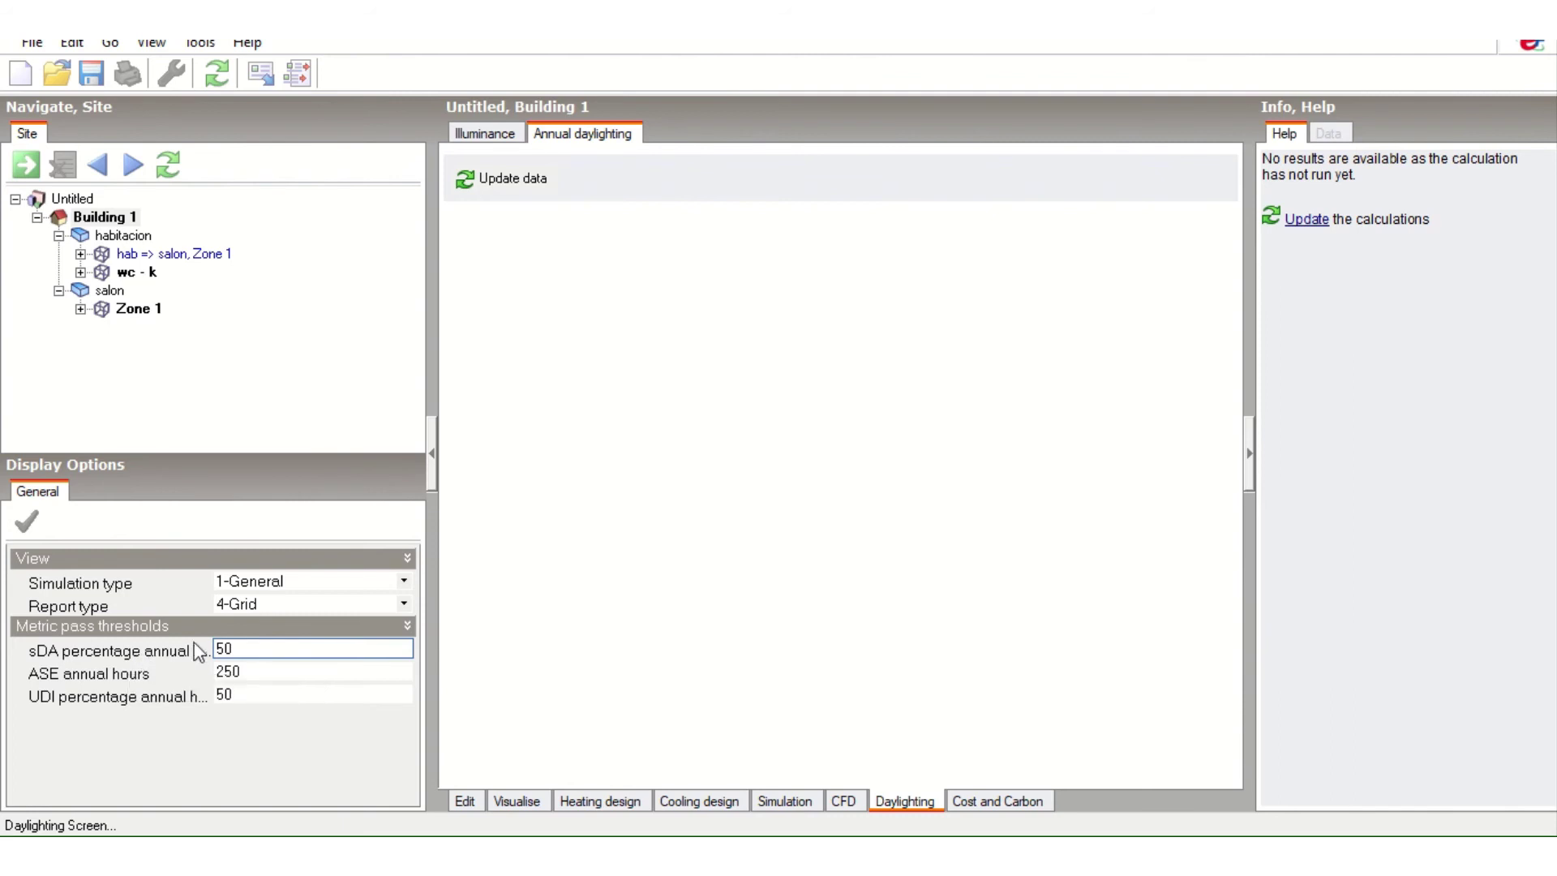
pyautogui.moveTo(246, 648); pyautogui.dragTo(200, 650)
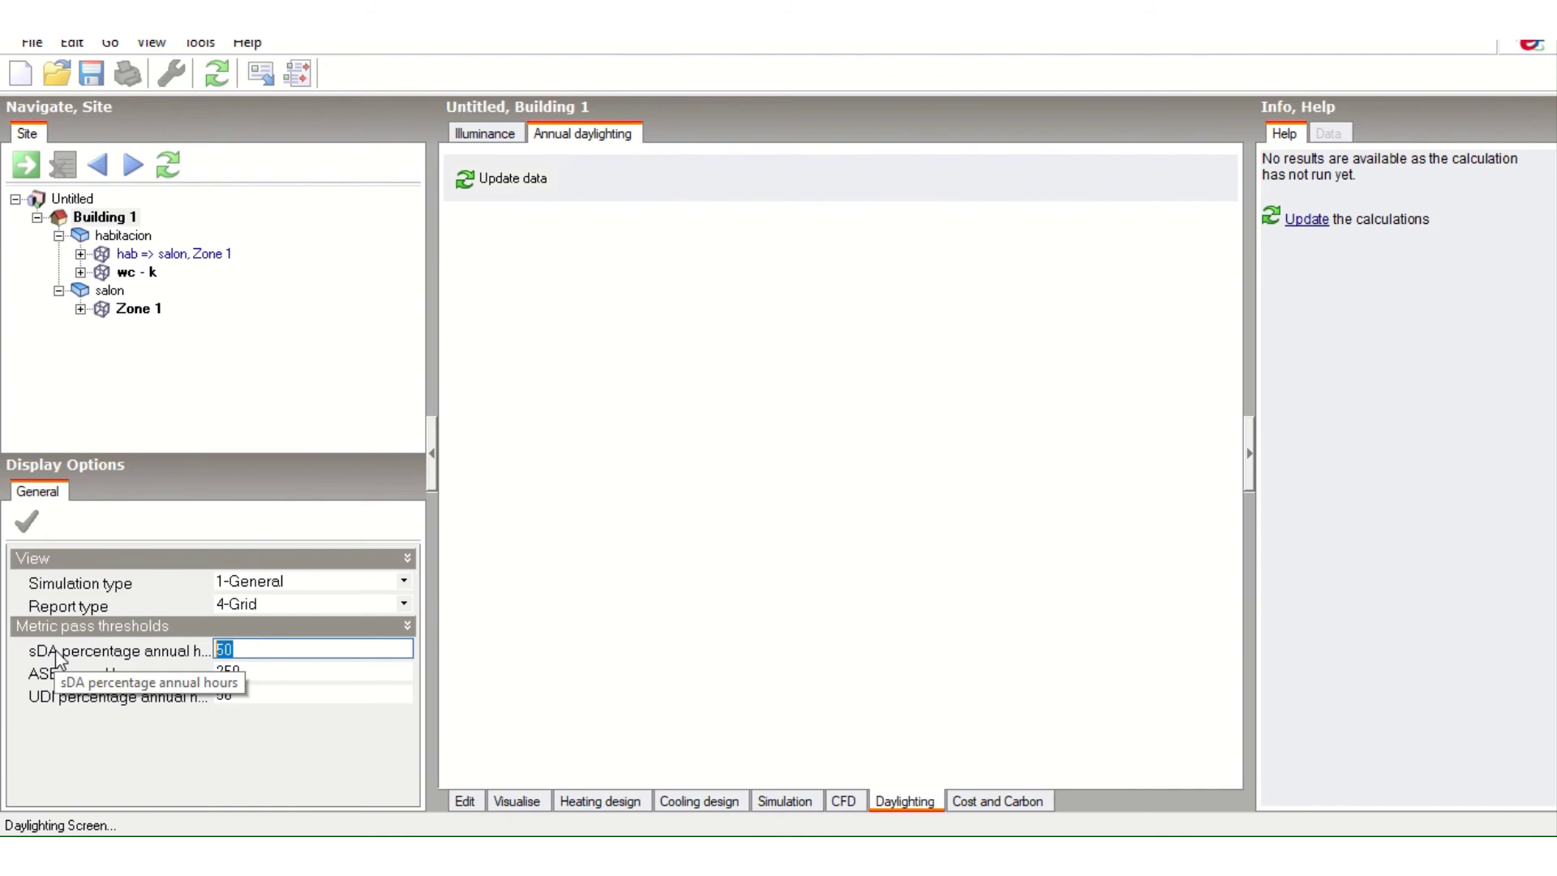
pyautogui.click(246, 672)
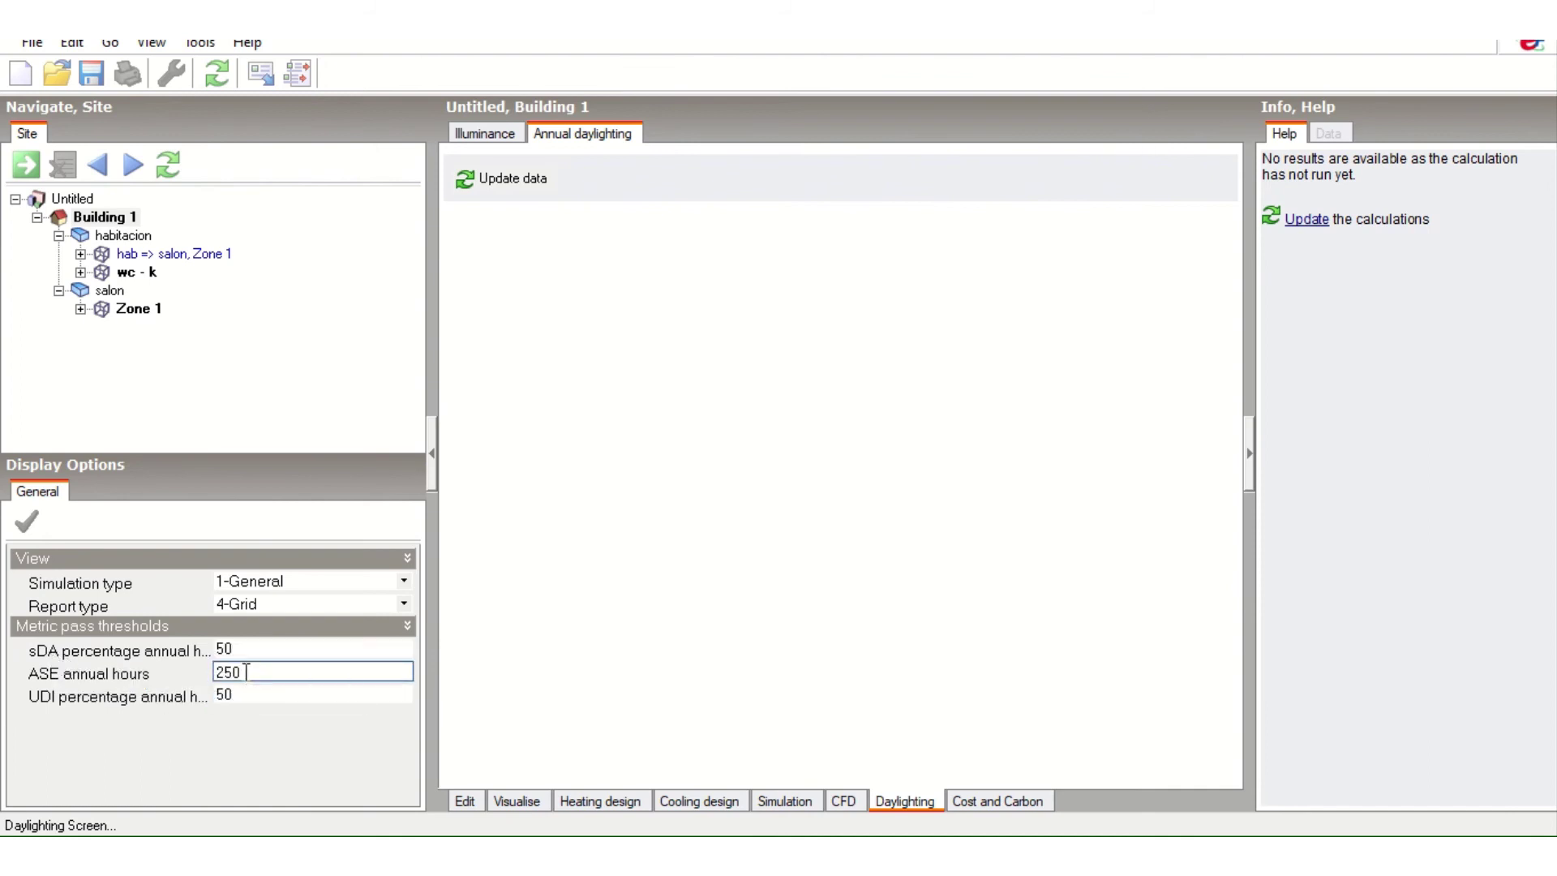
pyautogui.click(156, 673)
# - Return to the illuminance map, set the scale source to 4-User Defined, and review its limits and out-of-range colours
pyautogui.click(489, 134)
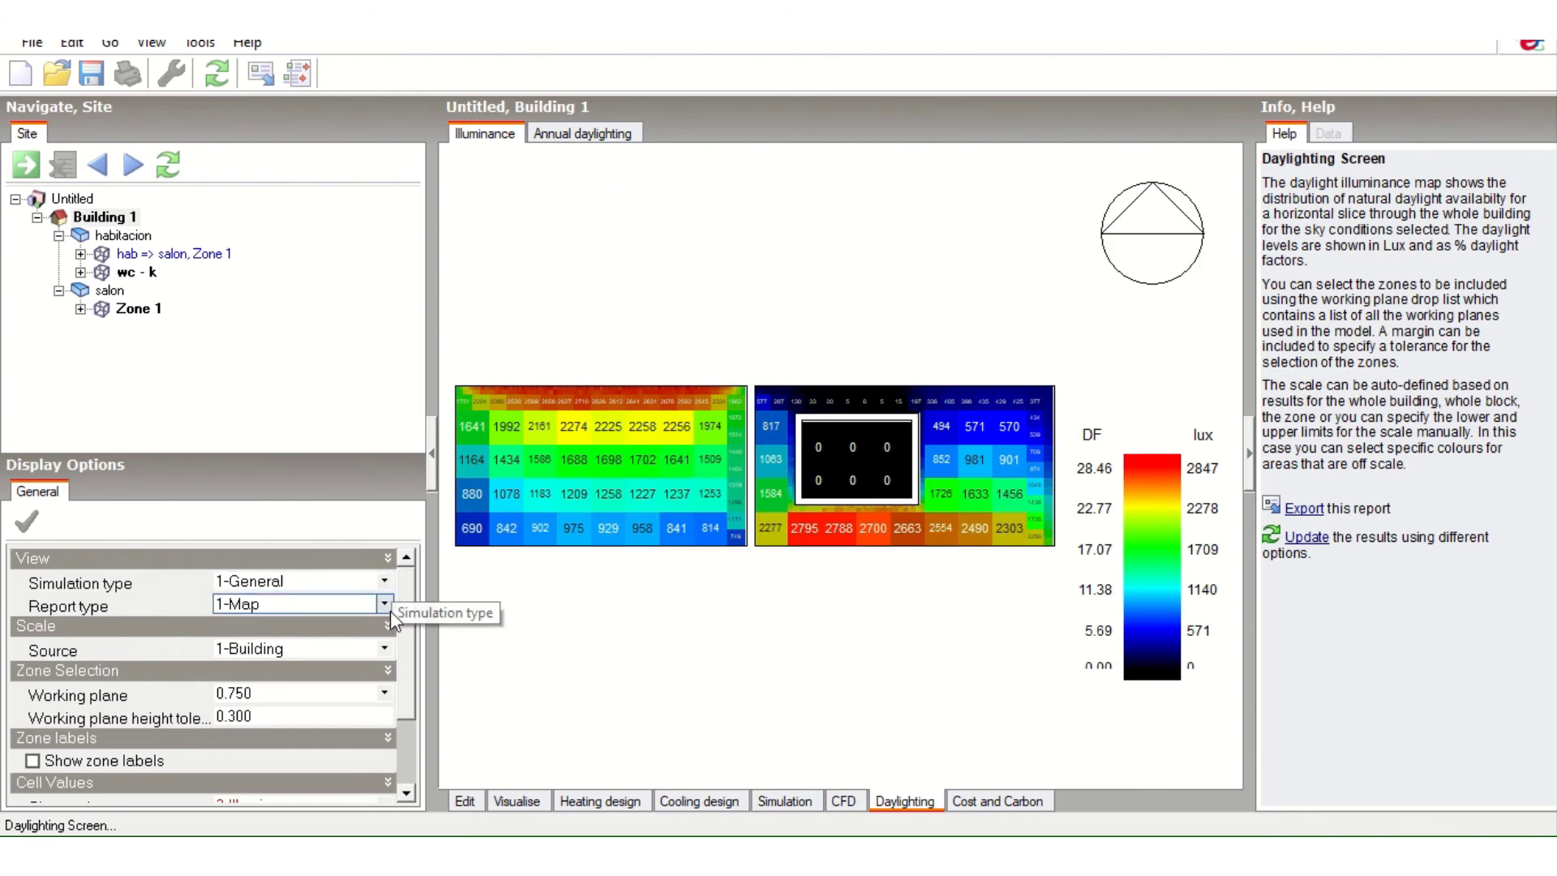
pyautogui.scroll(-3, 415, 716)
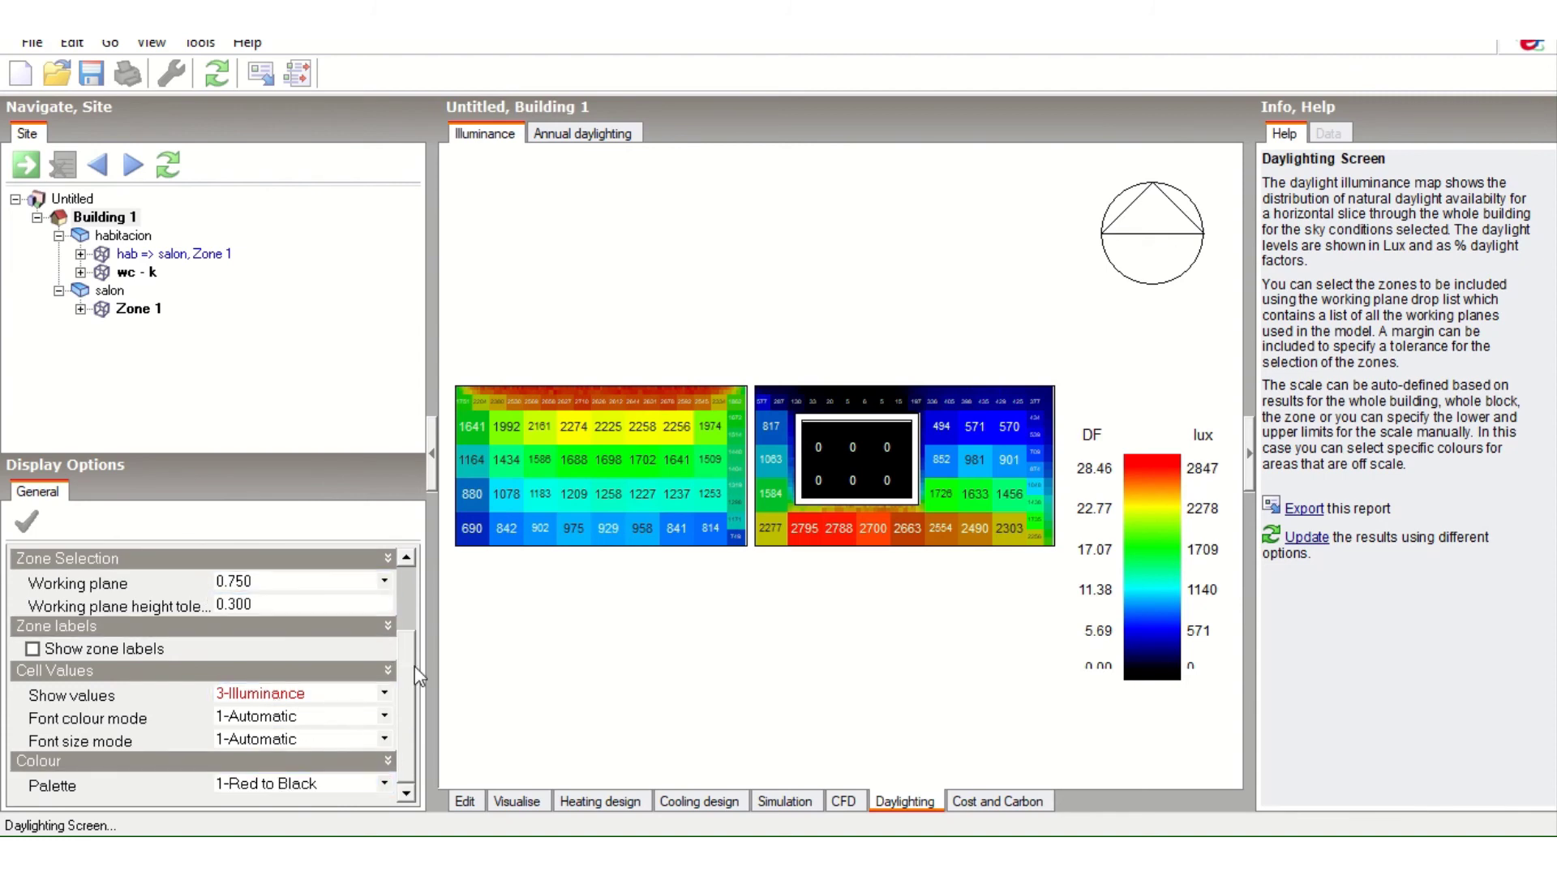
pyautogui.scroll(3, 381, 636)
pyautogui.click(385, 608)
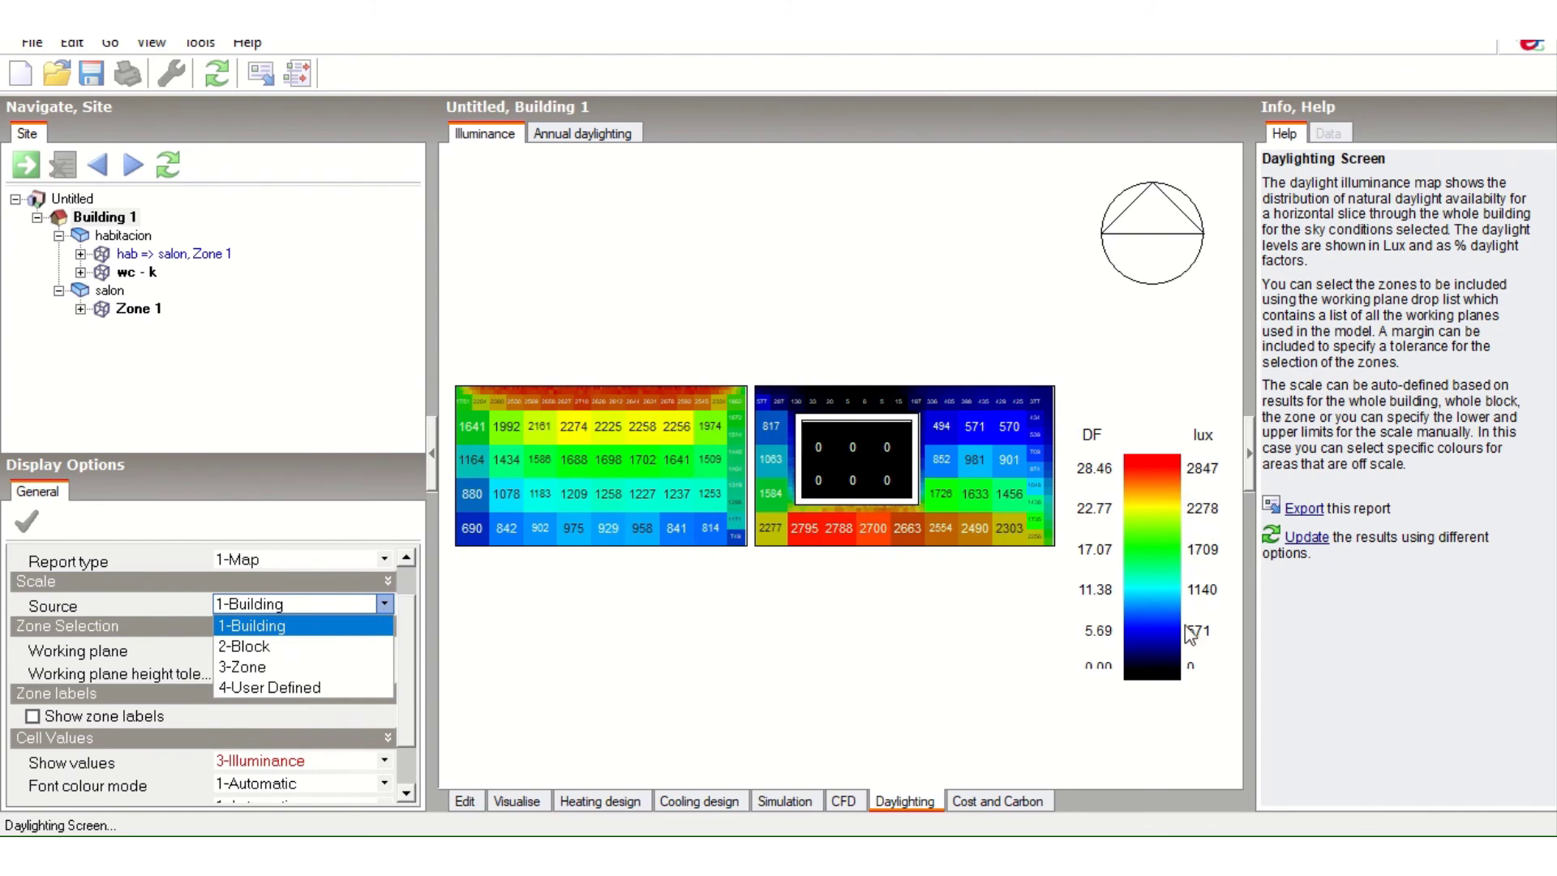
pyautogui.click(266, 686)
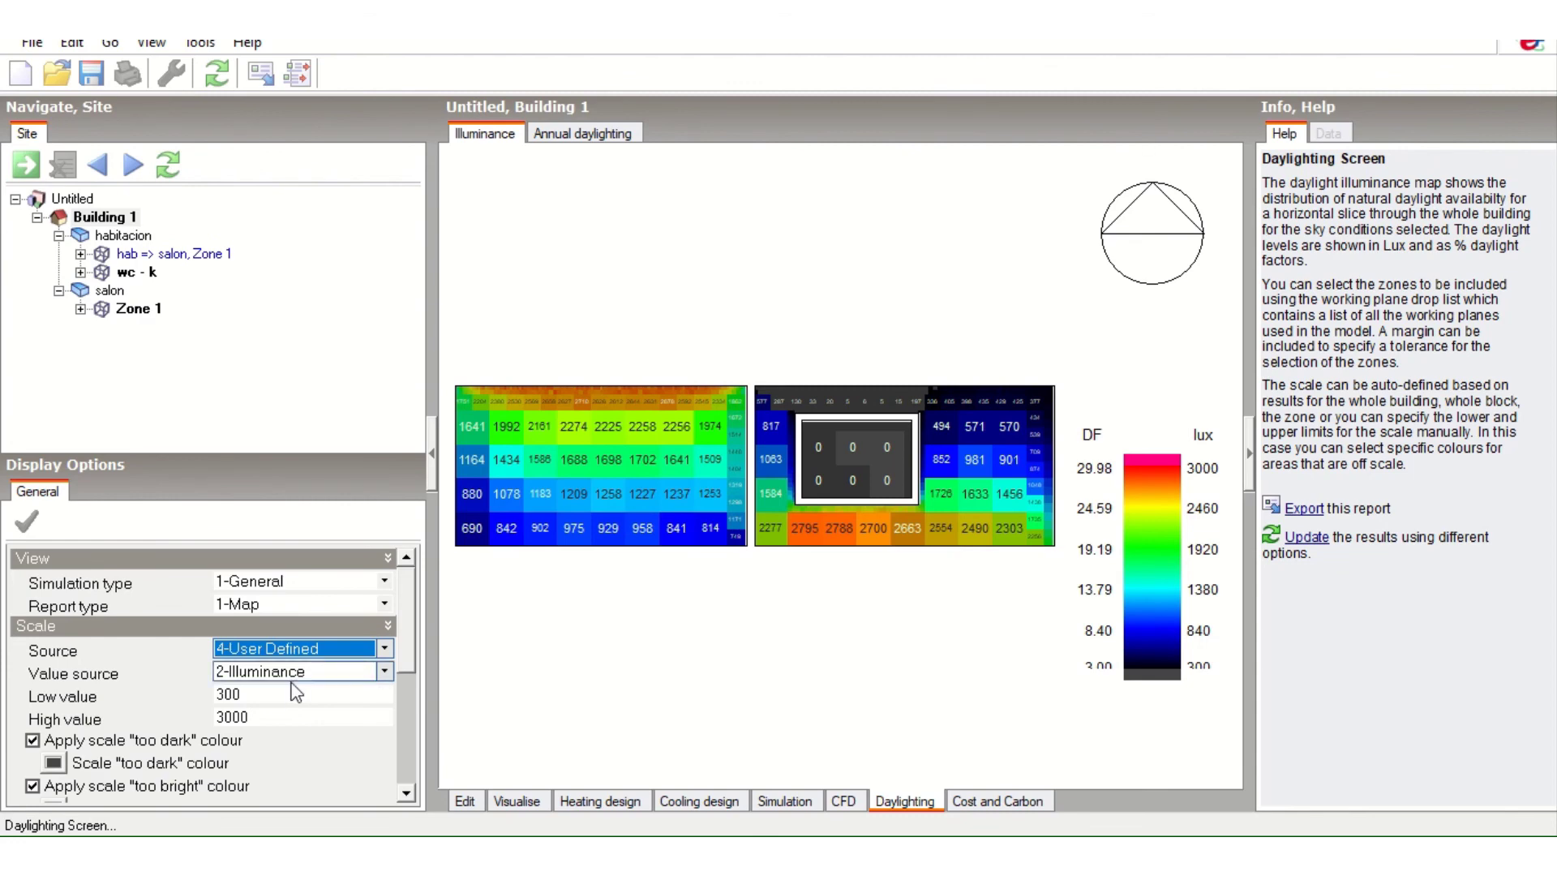
pyautogui.click(257, 694)
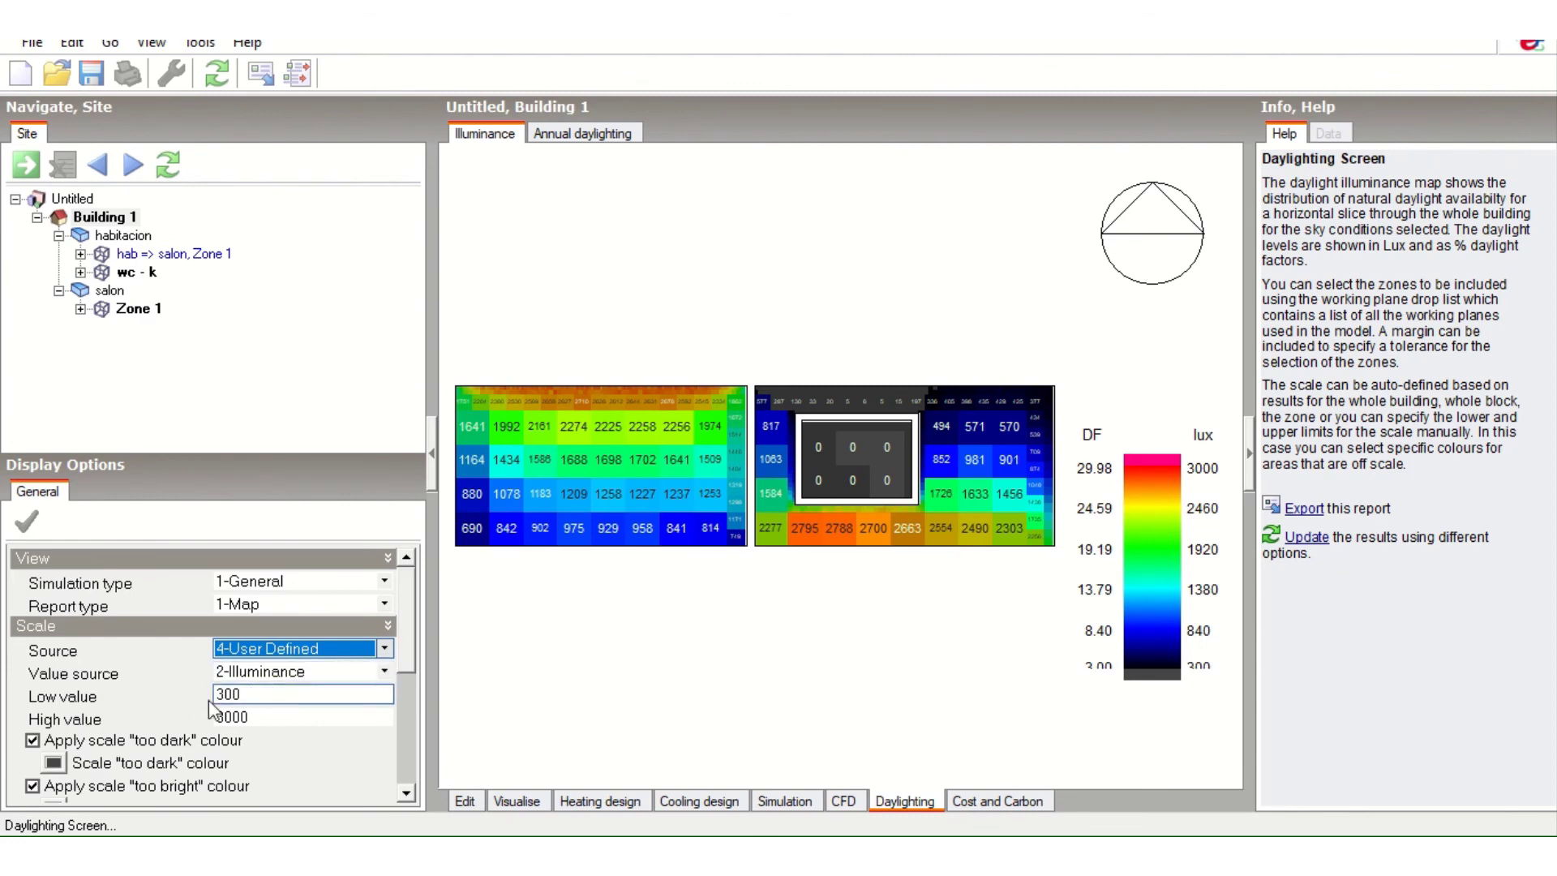
pyautogui.click(262, 718)
pyautogui.click(262, 719)
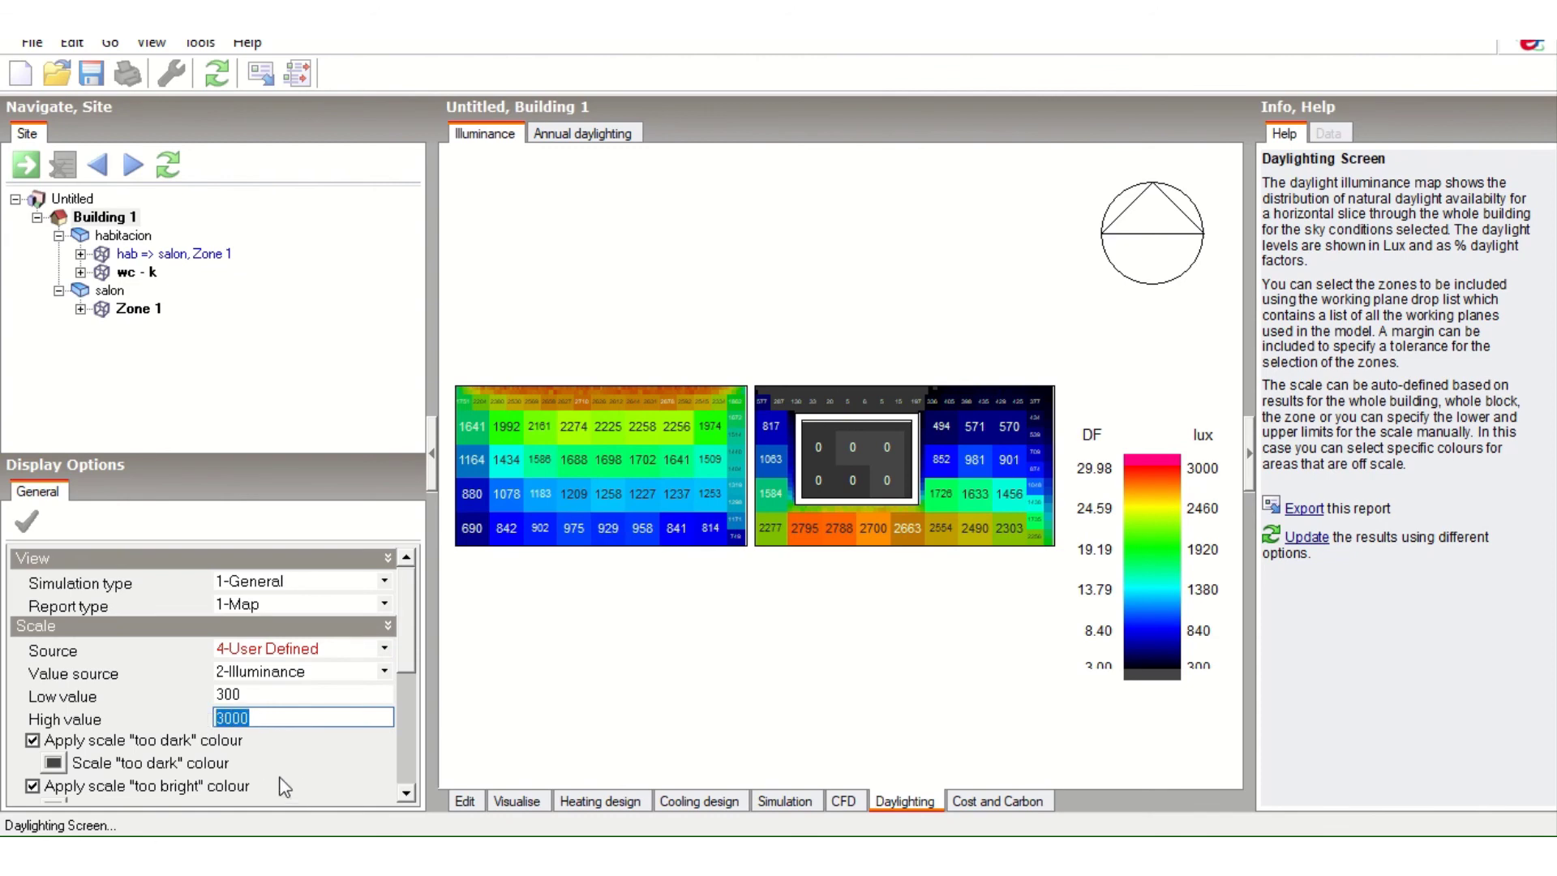
pyautogui.scroll(-1, 61, 724)
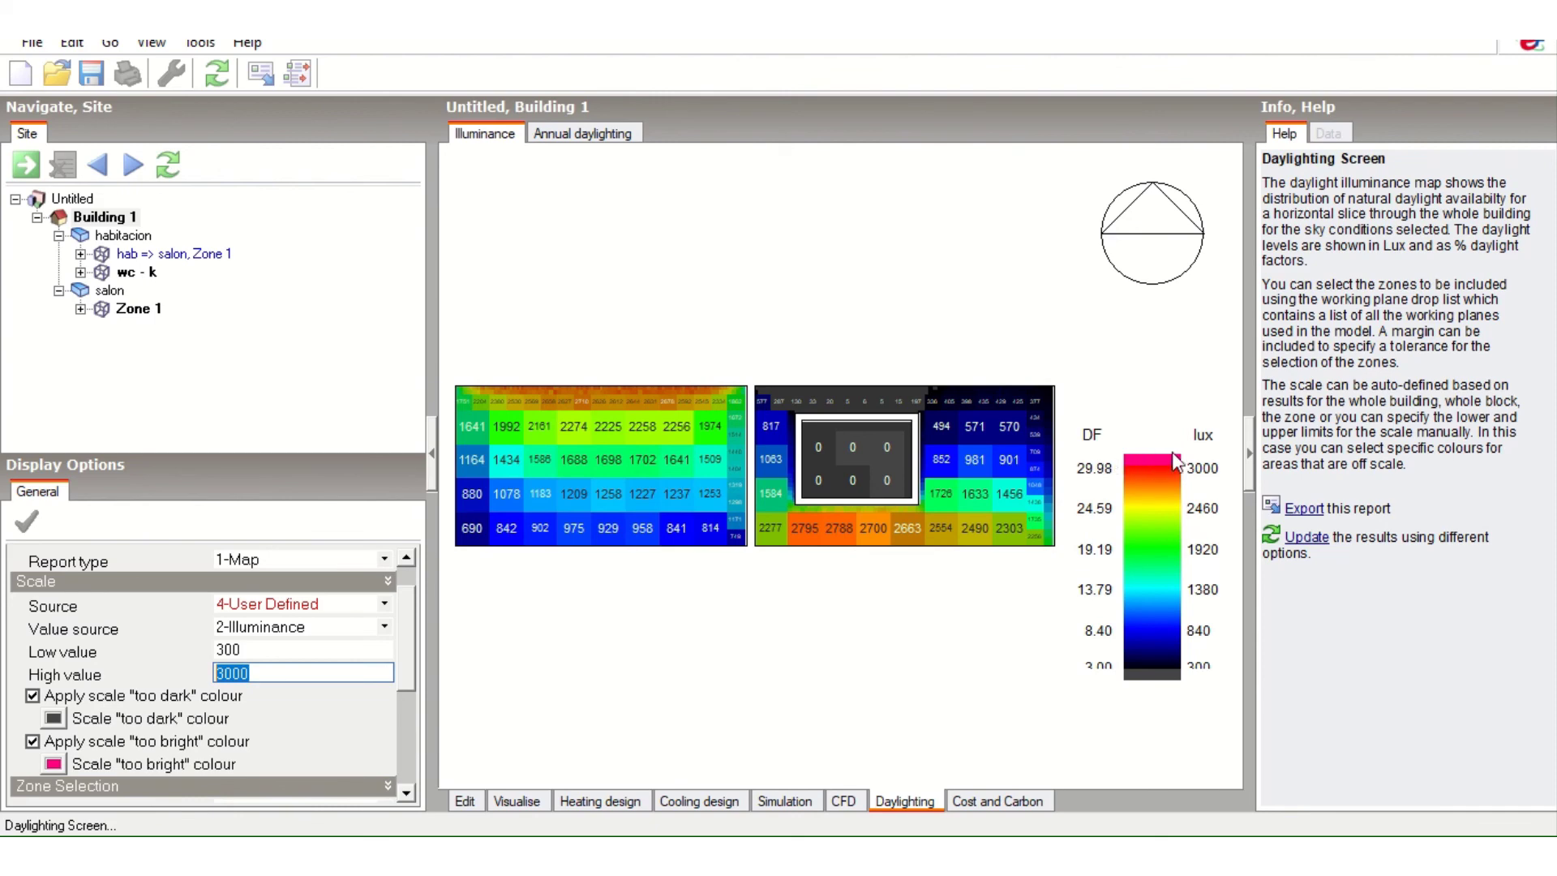
# - Set the illuminance scale's low value to 500 and high value to 2000, and apply them to the map
pyautogui.click(251, 649)
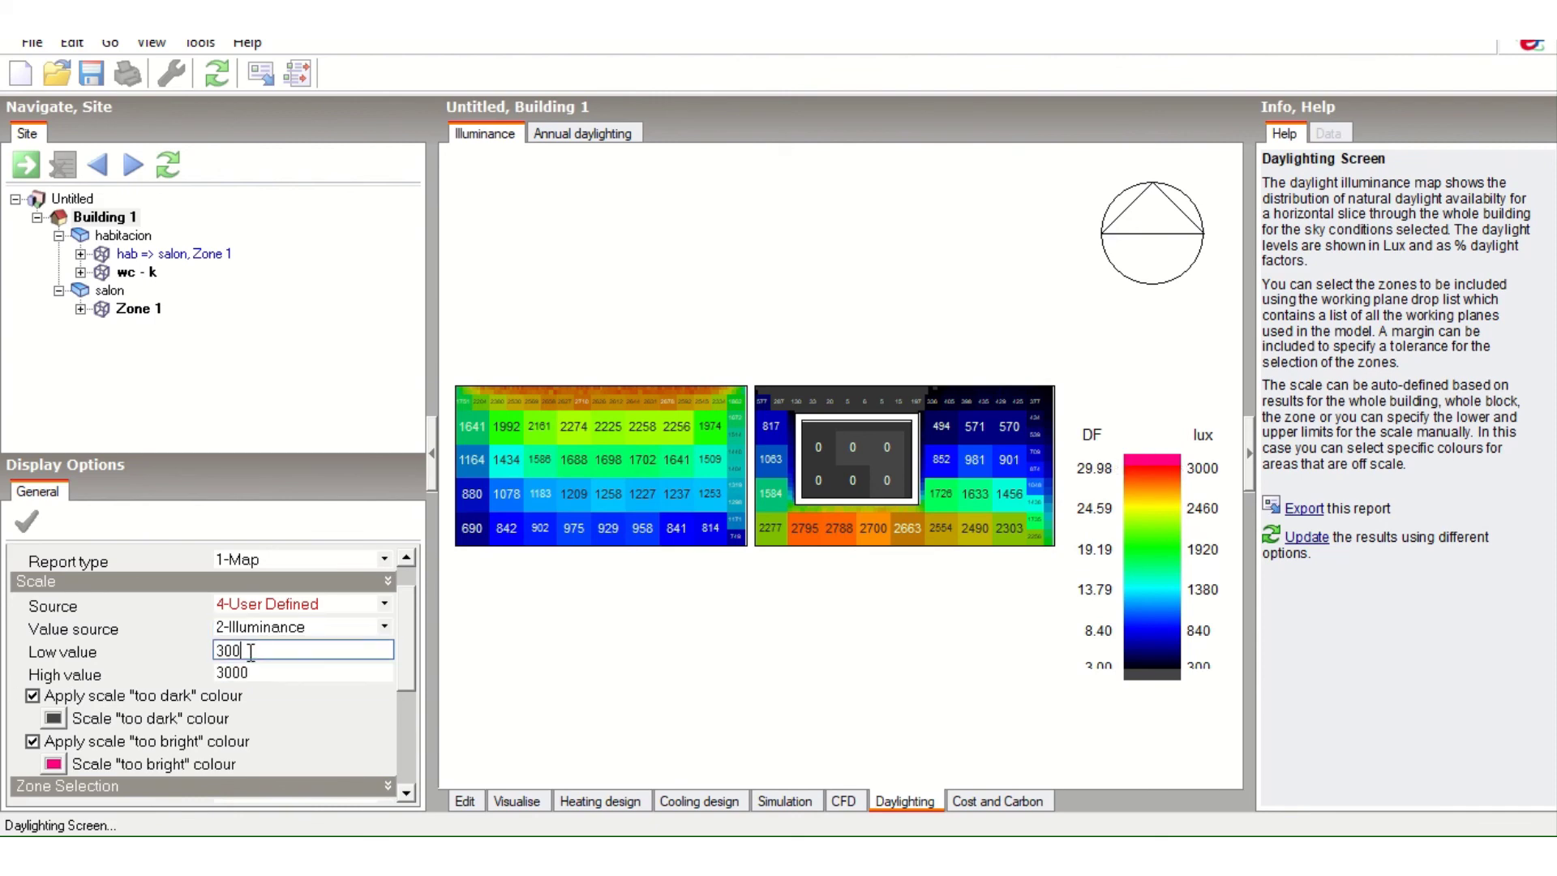
pyautogui.write('500')
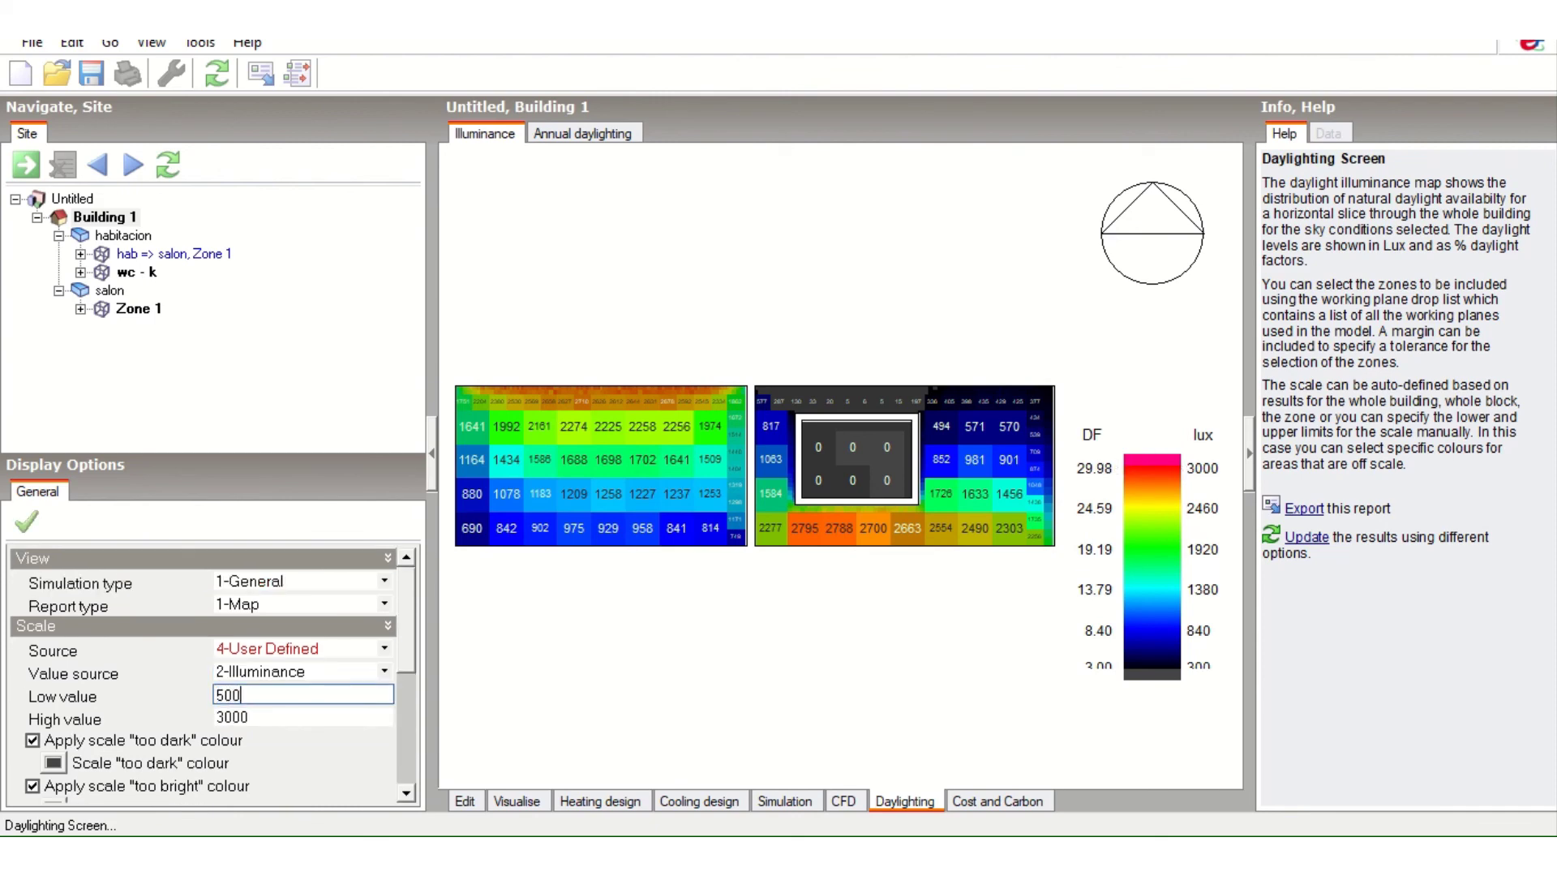
pyautogui.click(264, 724)
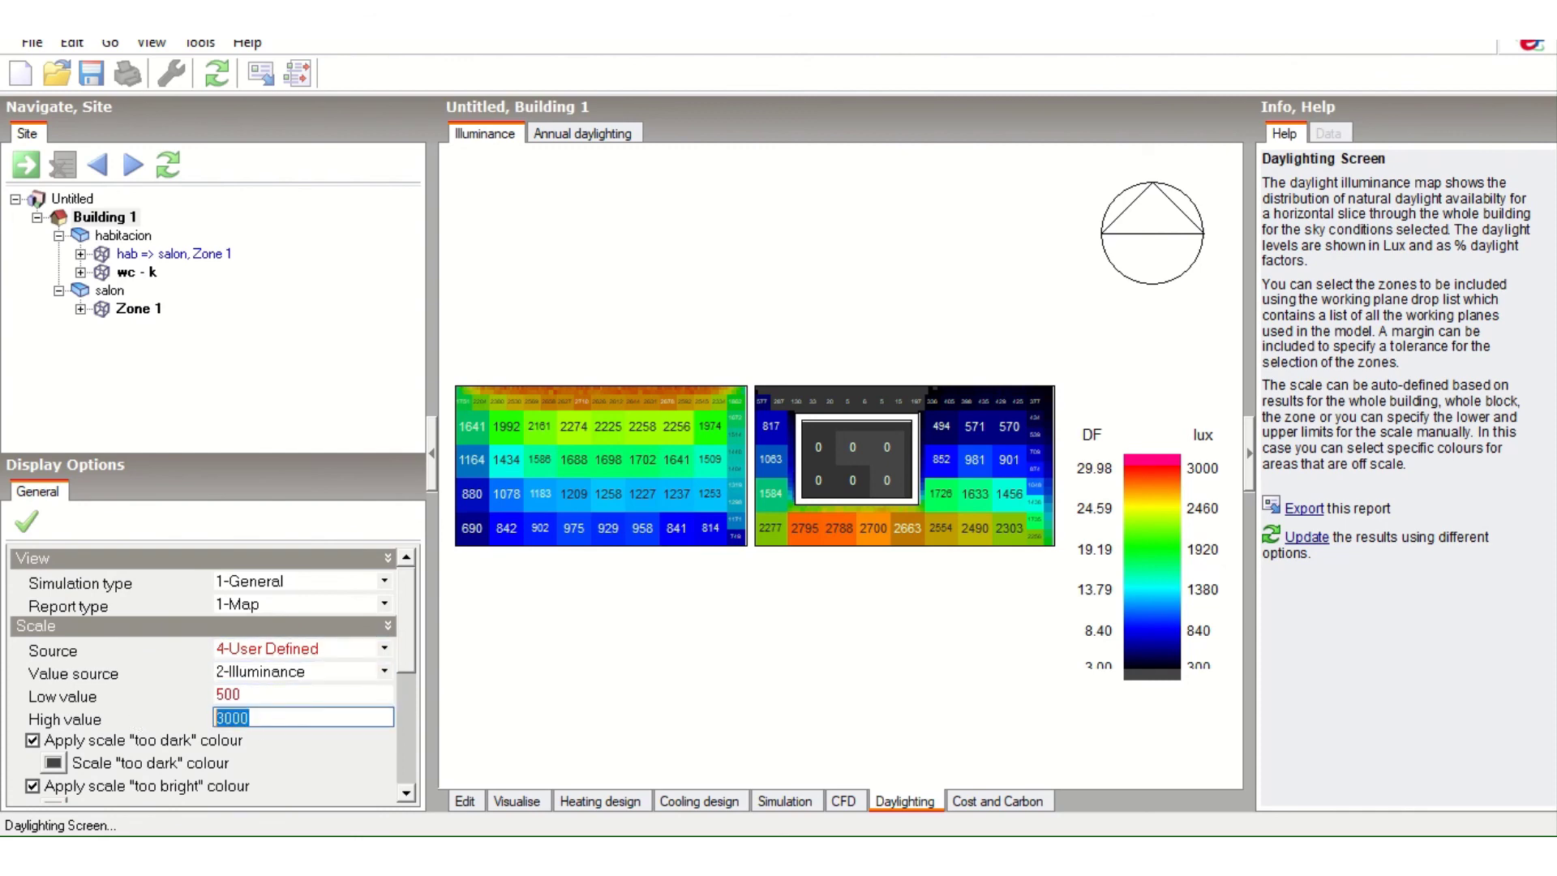
pyautogui.write('2000')
pyautogui.press('Return')
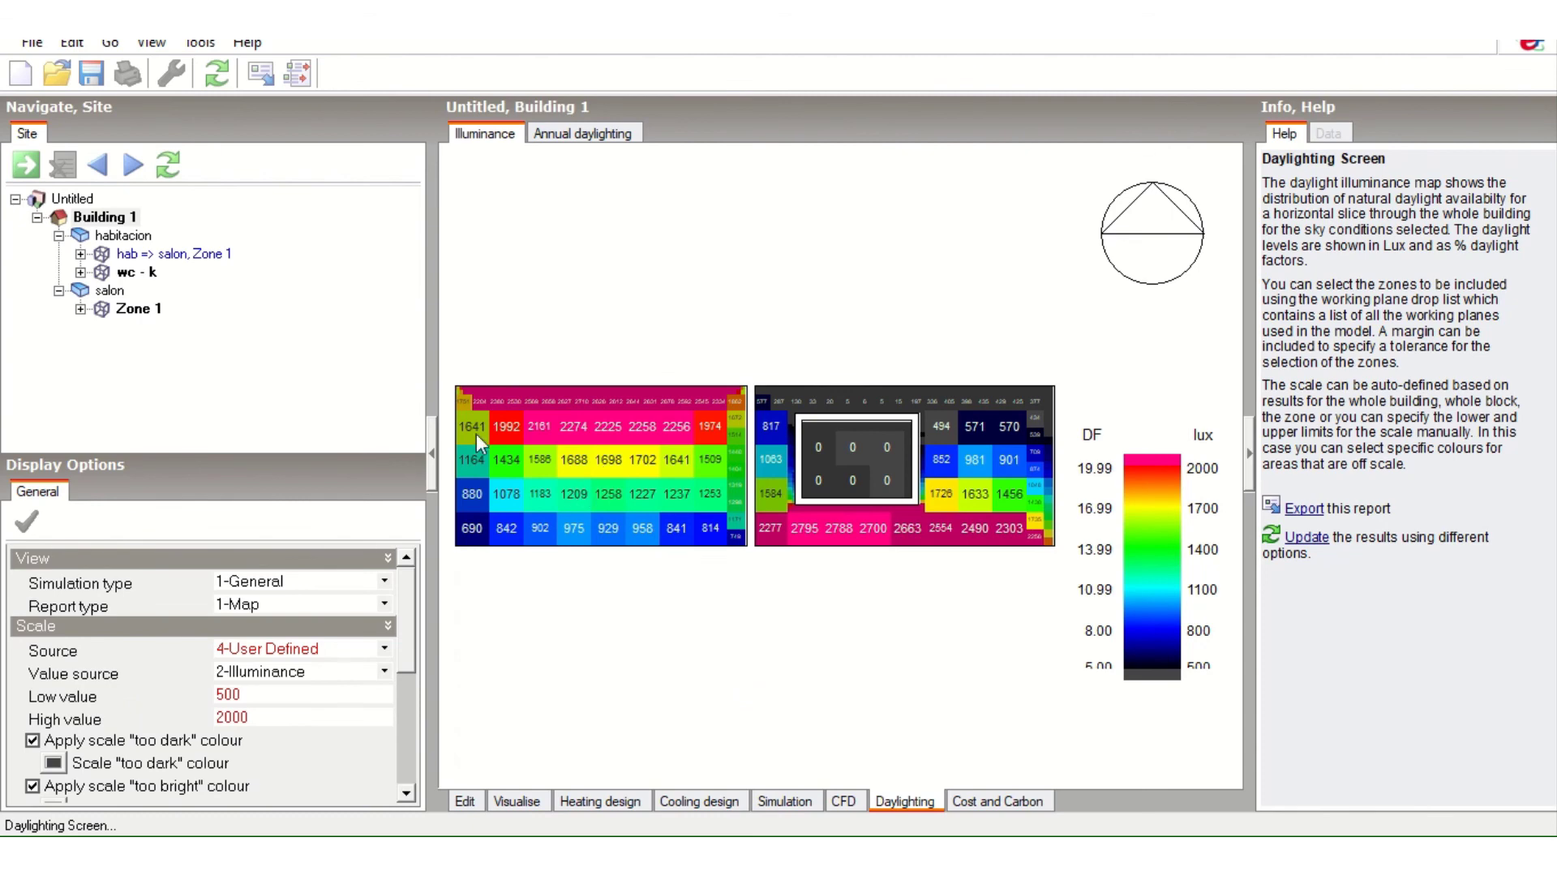
pyautogui.click(238, 719)
pyautogui.click(252, 697)
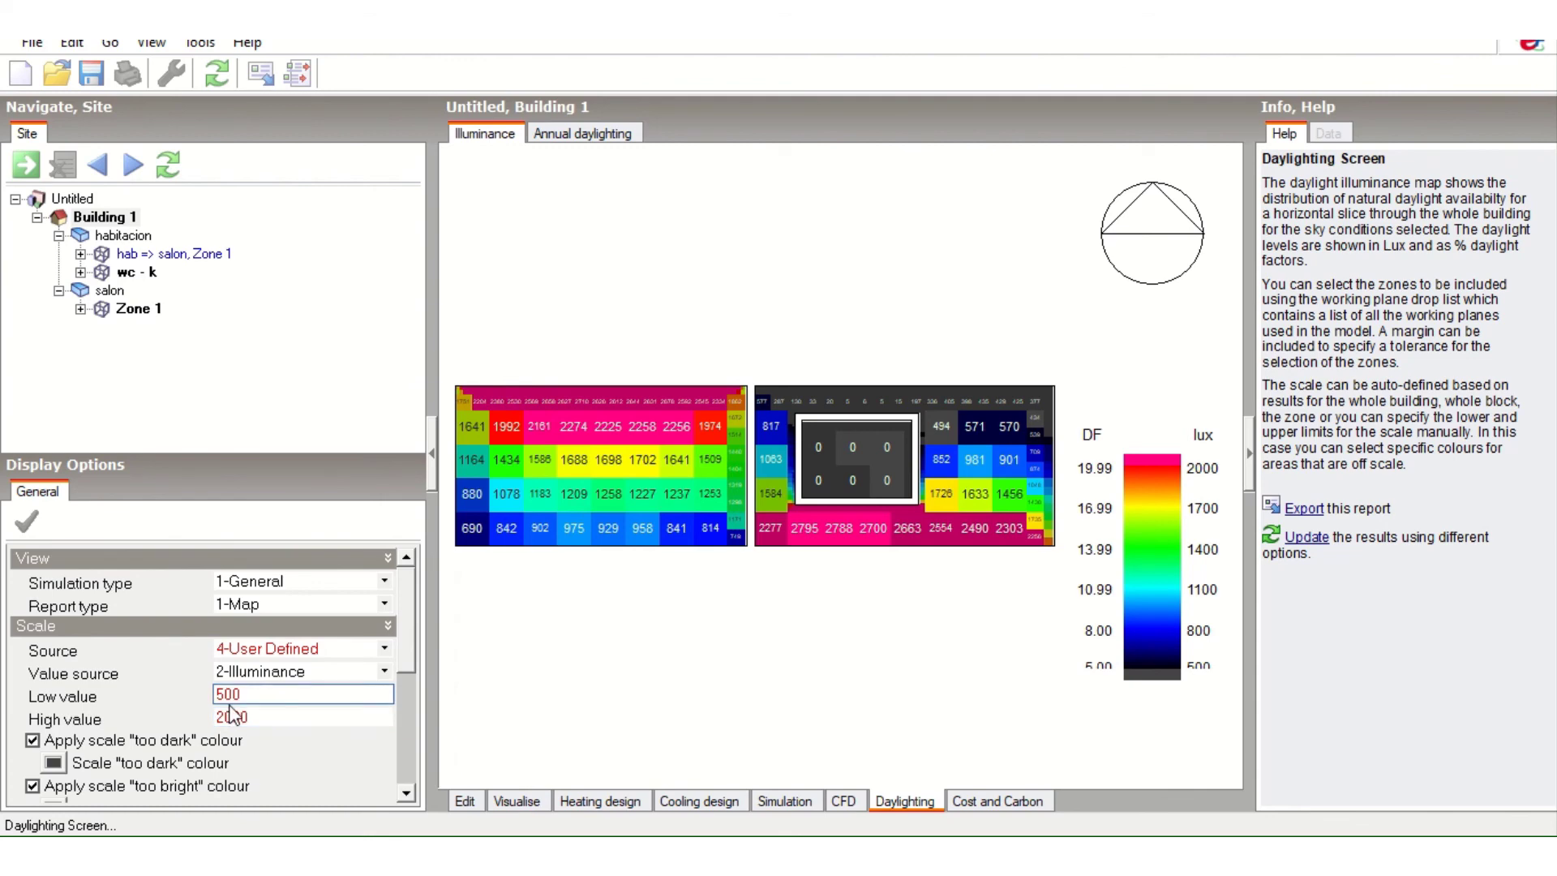
pyautogui.moveTo(266, 695); pyautogui.dragTo(208, 694)
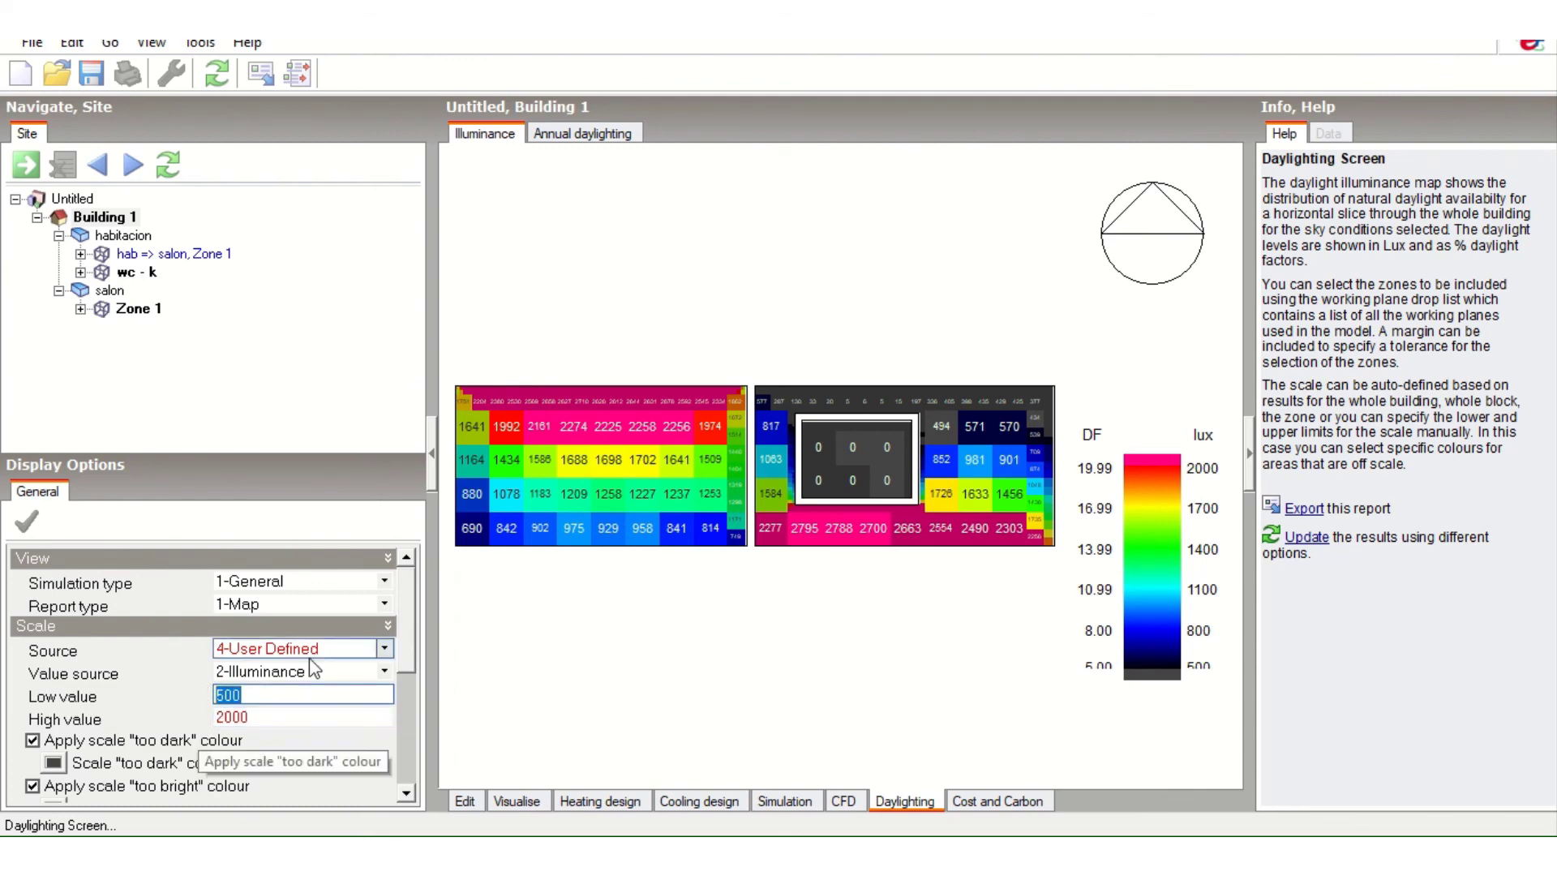
# - Change the scale's value source to 1-Daylight factor and review its limits and out-of-range colours
pyautogui.click(387, 670)
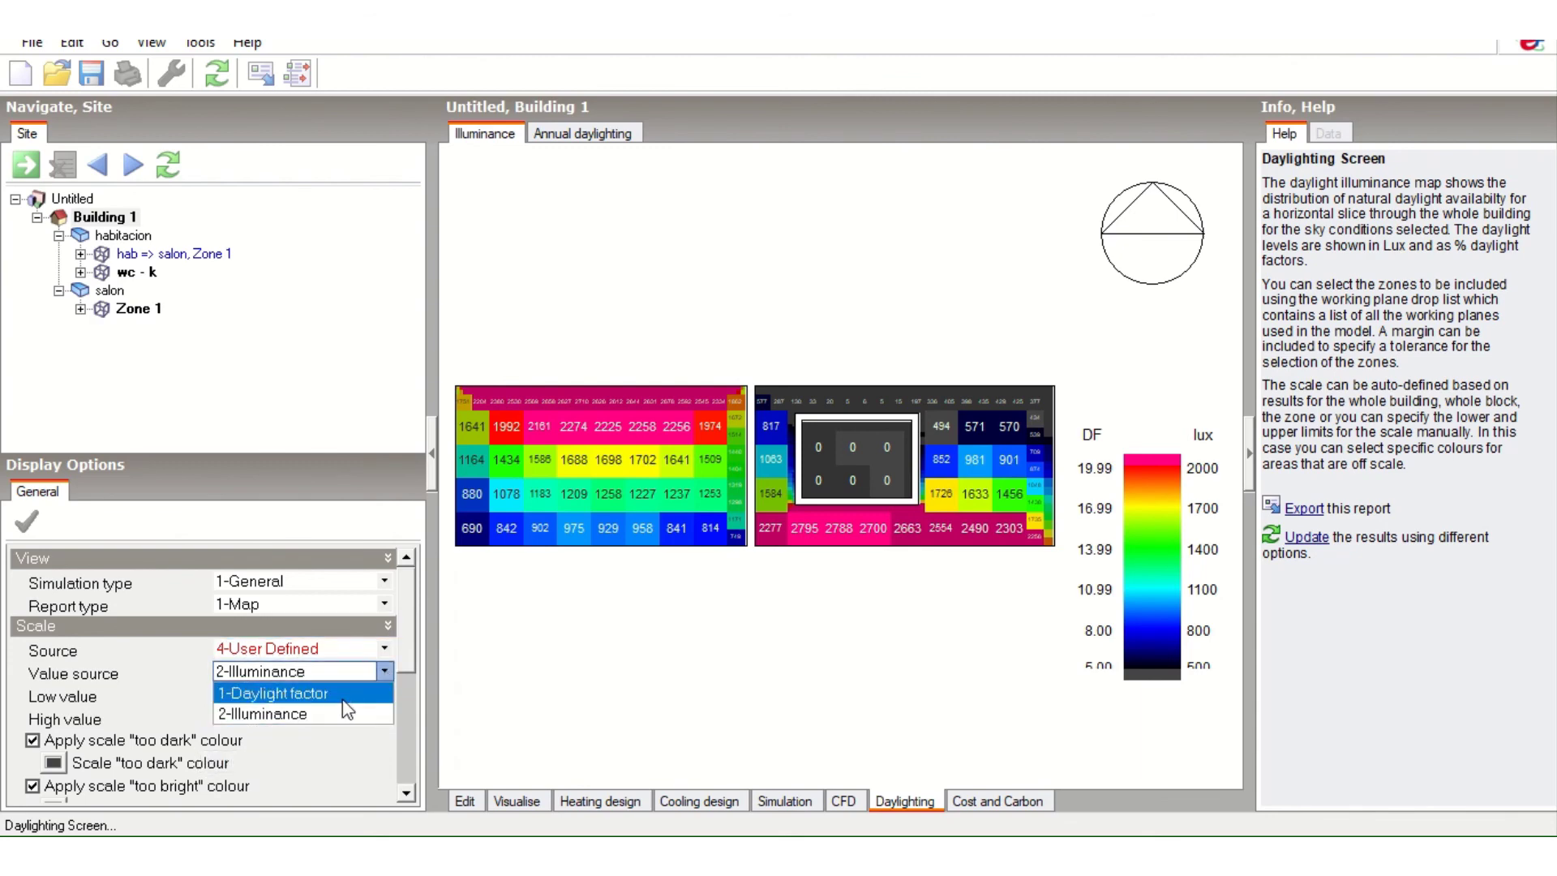
pyautogui.click(320, 693)
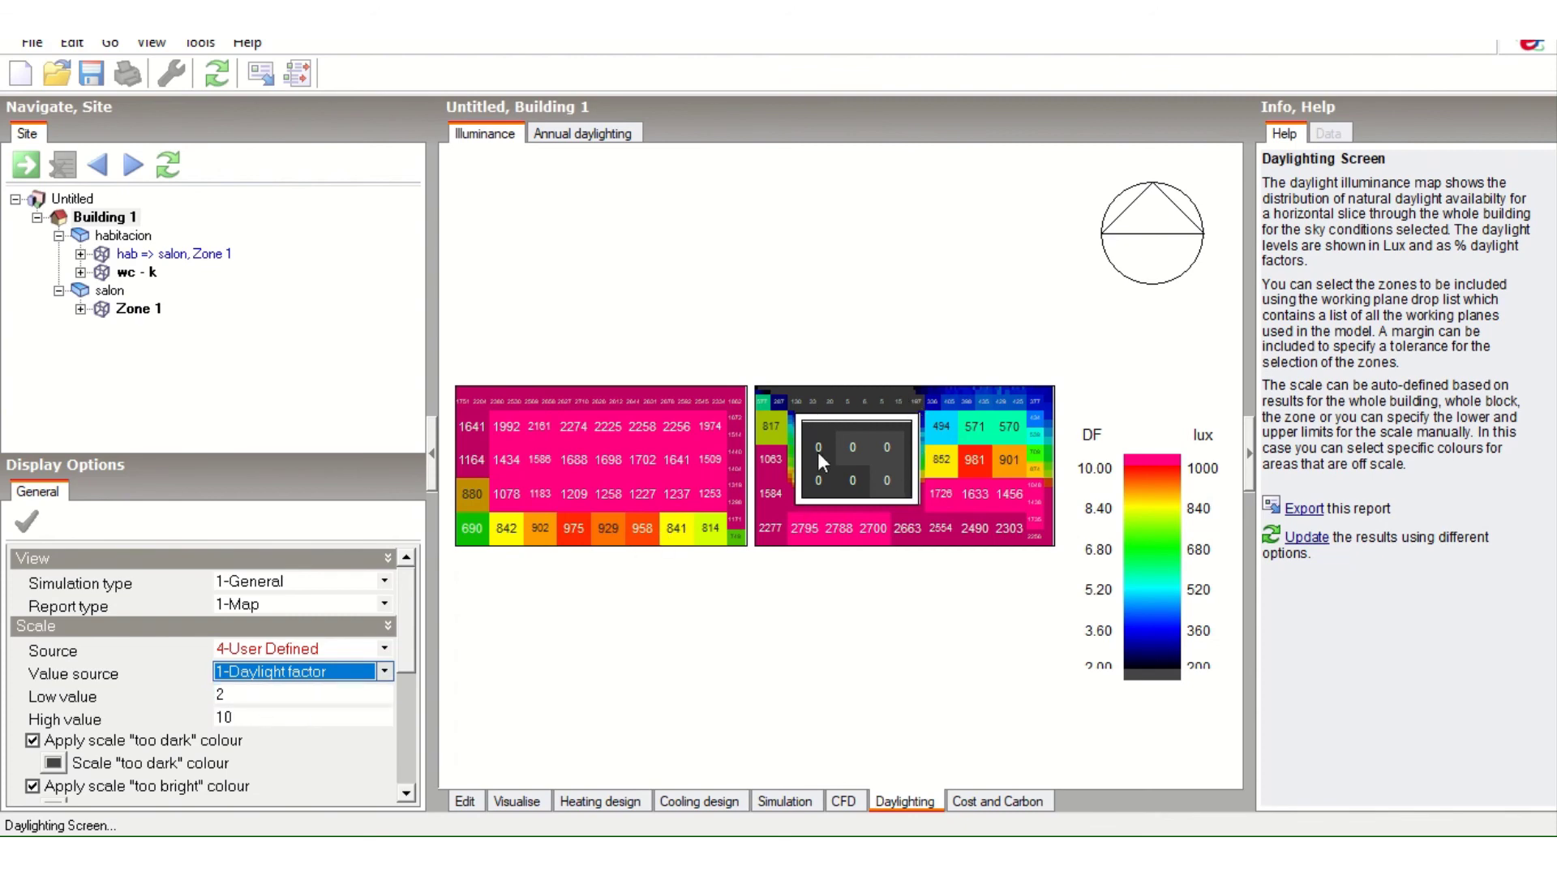
pyautogui.click(243, 717)
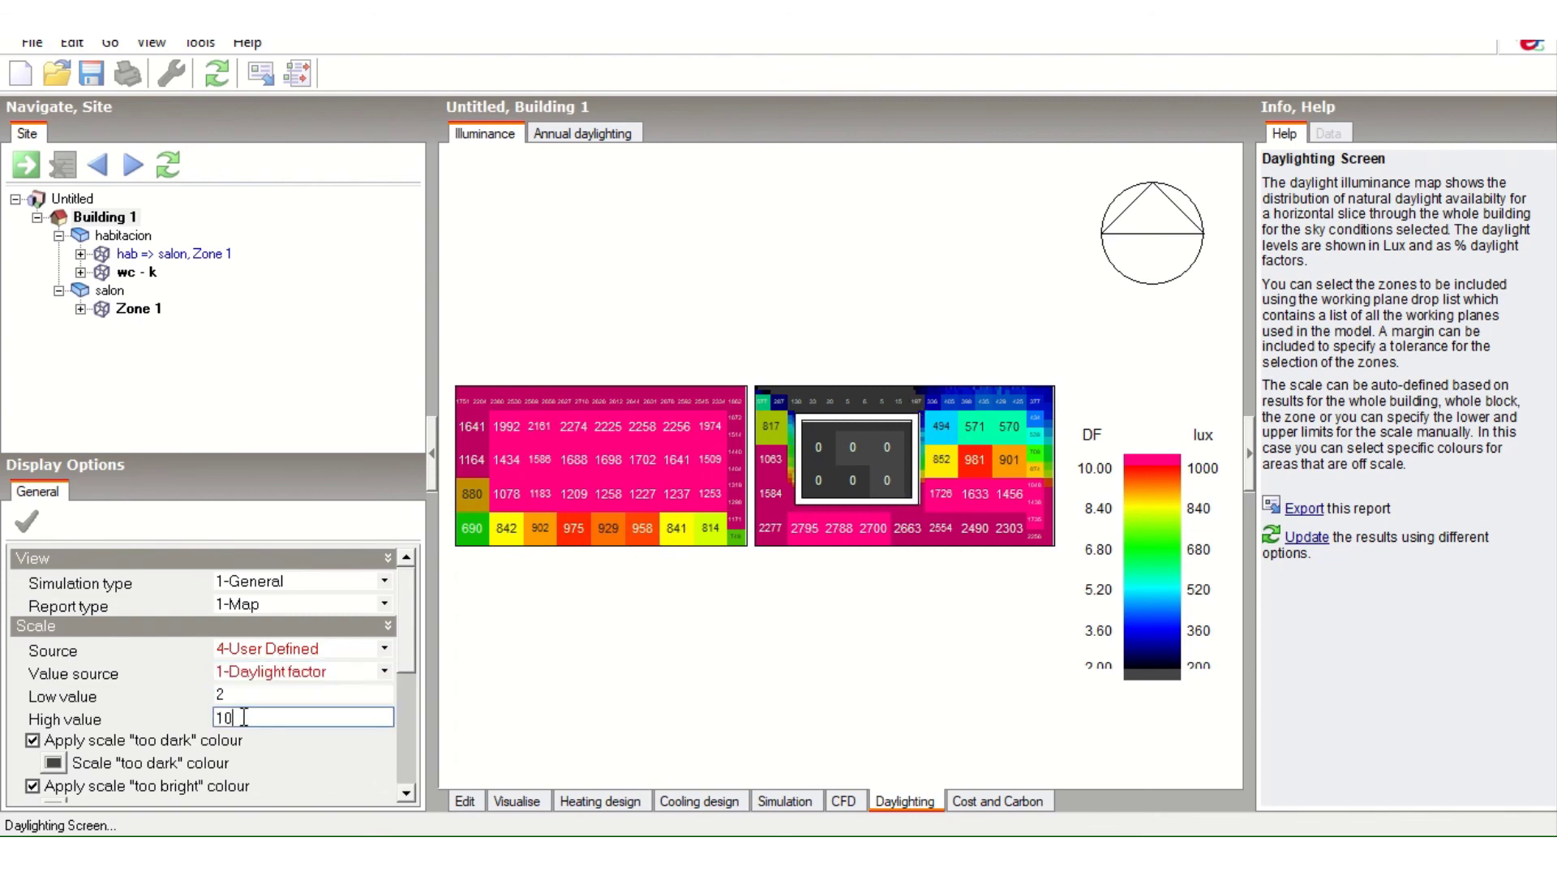
pyautogui.moveTo(243, 716); pyautogui.dragTo(195, 717)
pyautogui.scroll(-4, 404, 640)
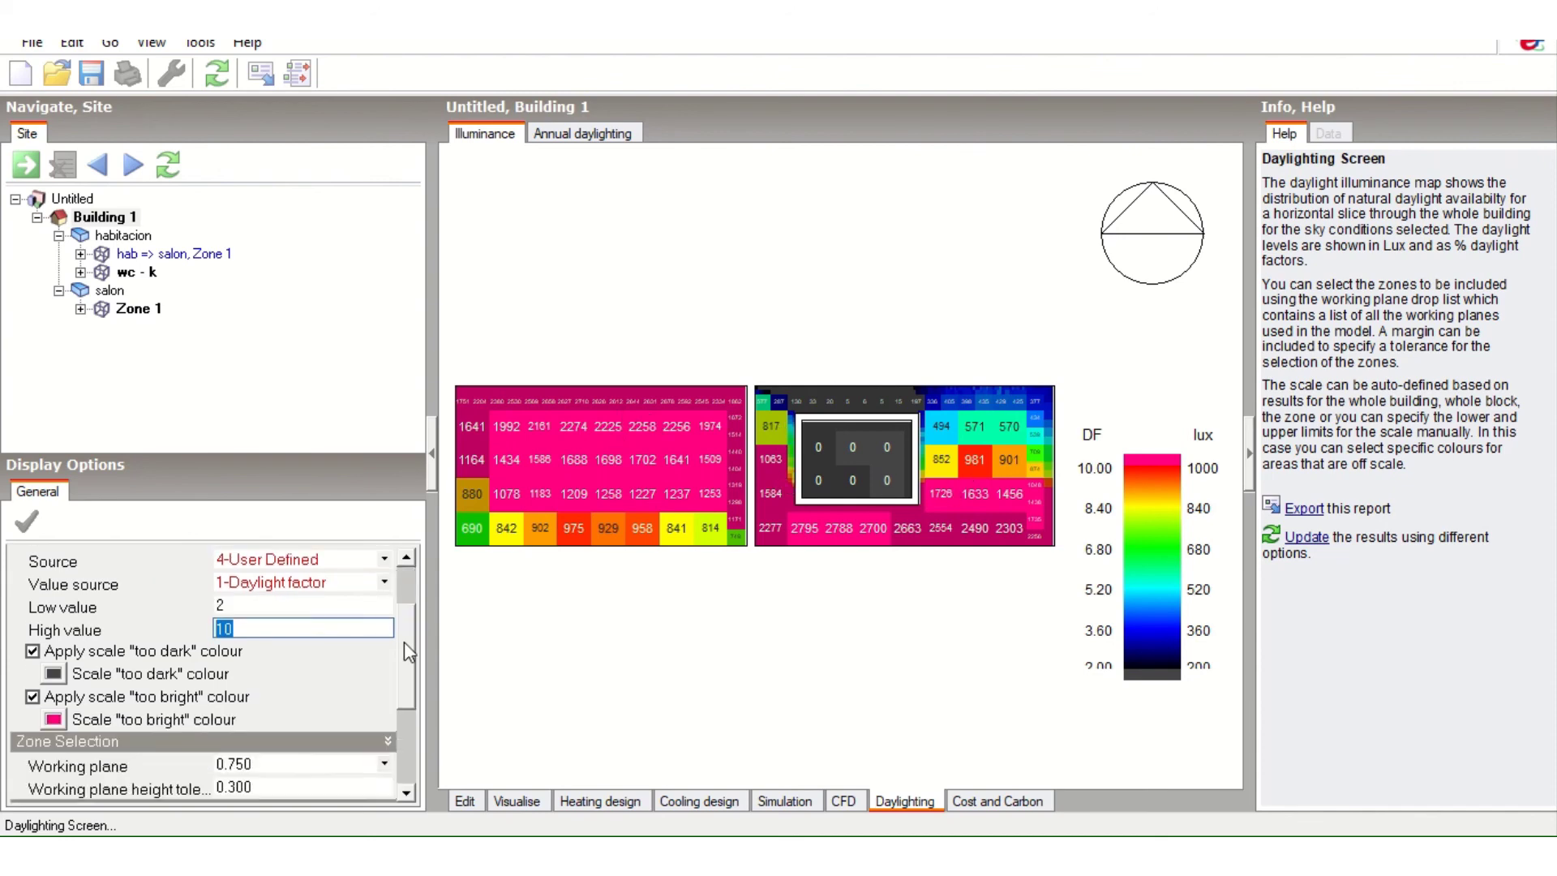
pyautogui.moveTo(403, 694); pyautogui.dragTo(421, 616)
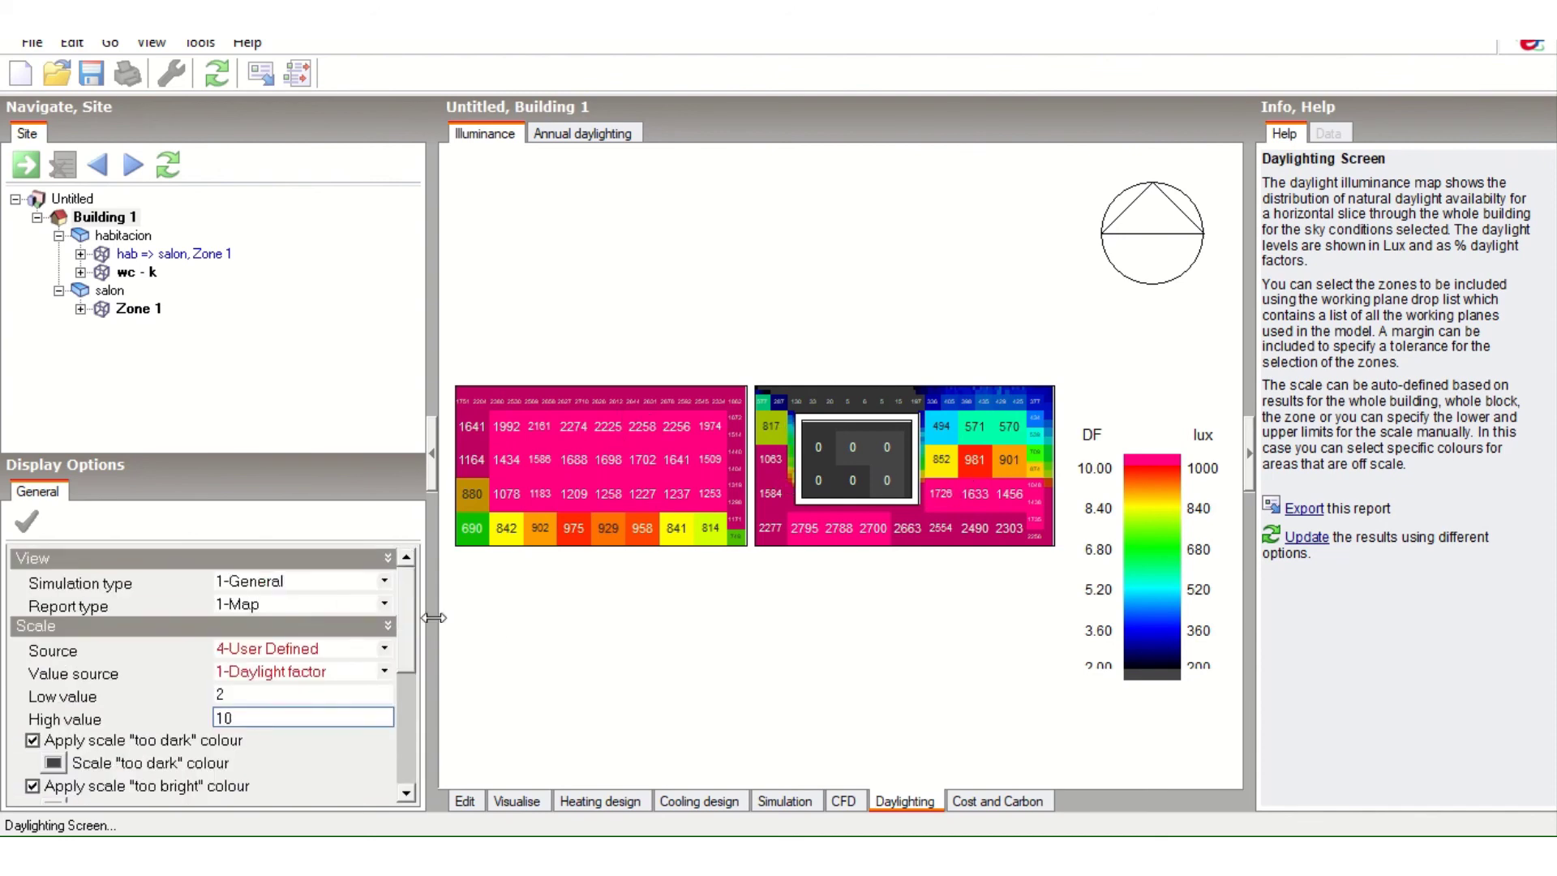